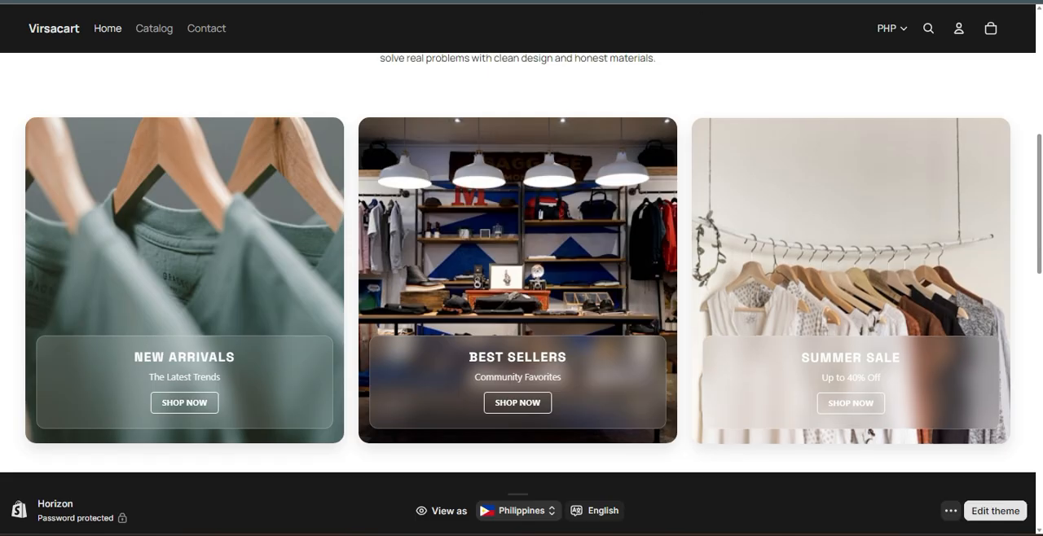
Open the current Horizon theme for editing from the online store's theme list.
{"action": "left_click", "coordinate": [829, 25]}
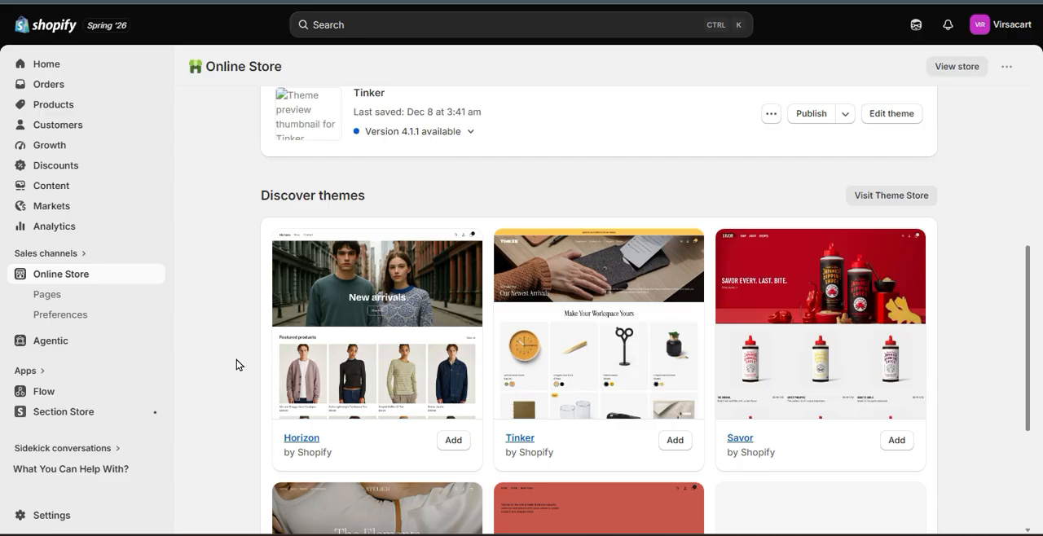
{"action": "scroll", "coordinate": [236, 360], "scroll_direction": "up", "scroll_amount": 2}
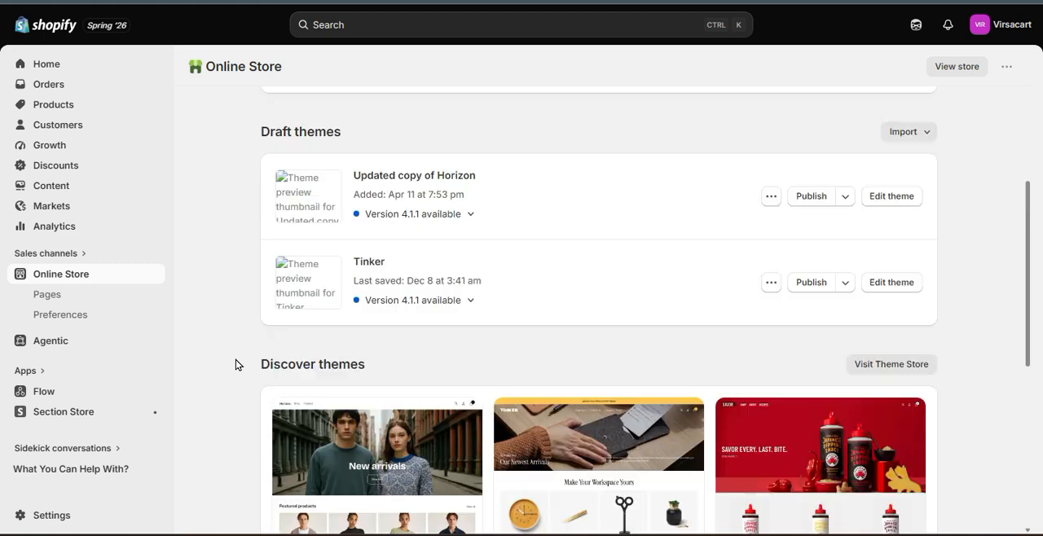
{"action": "scroll", "coordinate": [236, 360], "scroll_direction": "up", "scroll_amount": 5}
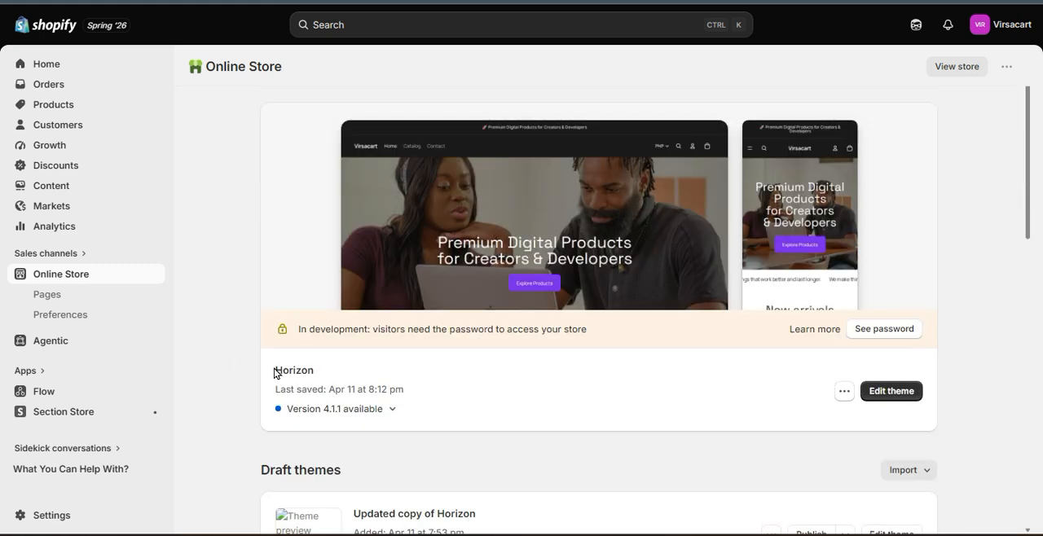
{"action": "scroll", "coordinate": [217, 399], "scroll_direction": "down", "scroll_amount": 5}
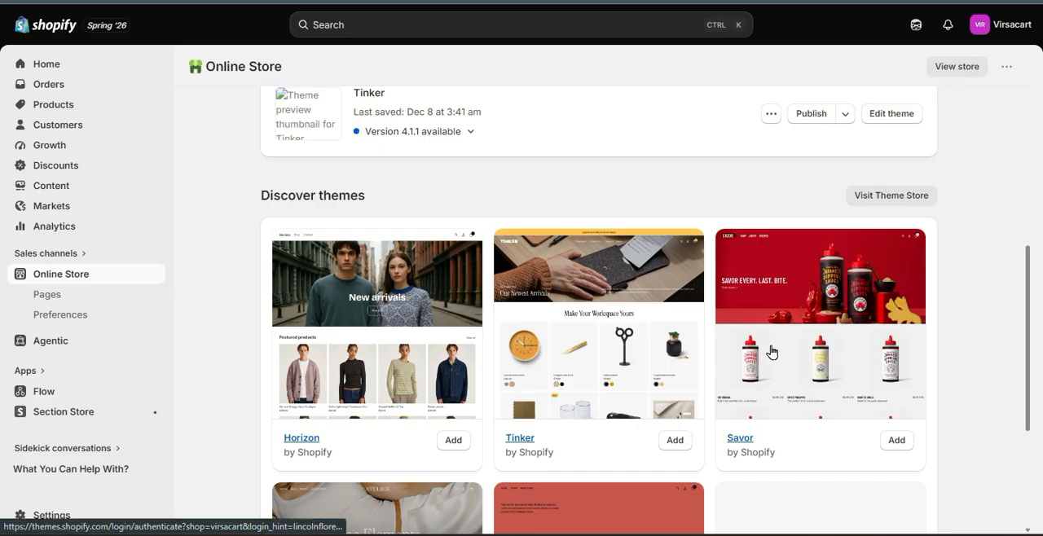
{"action": "scroll", "coordinate": [773, 352], "scroll_direction": "down", "scroll_amount": 3}
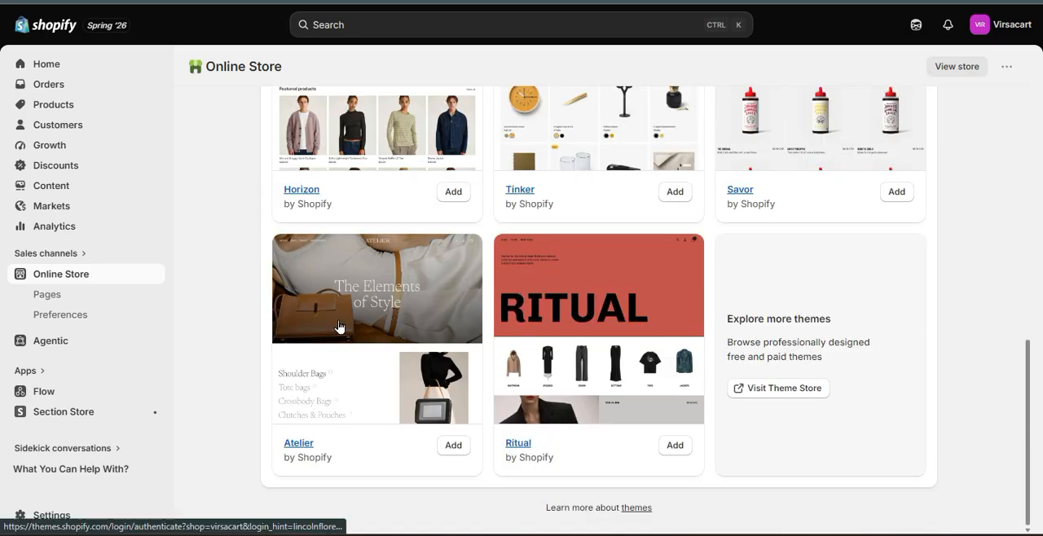
{"action": "scroll", "coordinate": [708, 392], "scroll_direction": "up", "scroll_amount": 6}
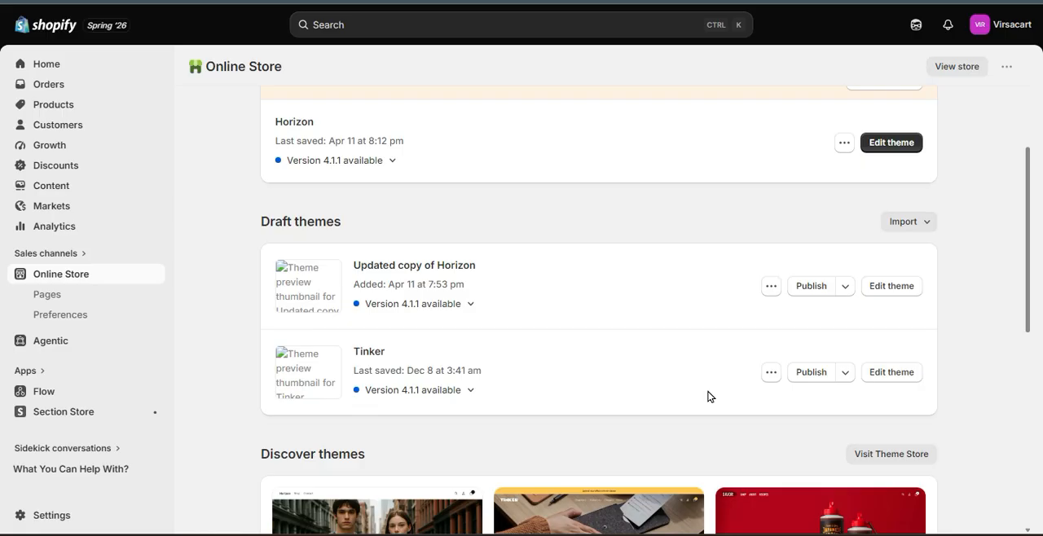
{"action": "scroll", "coordinate": [708, 397], "scroll_direction": "up", "scroll_amount": 2}
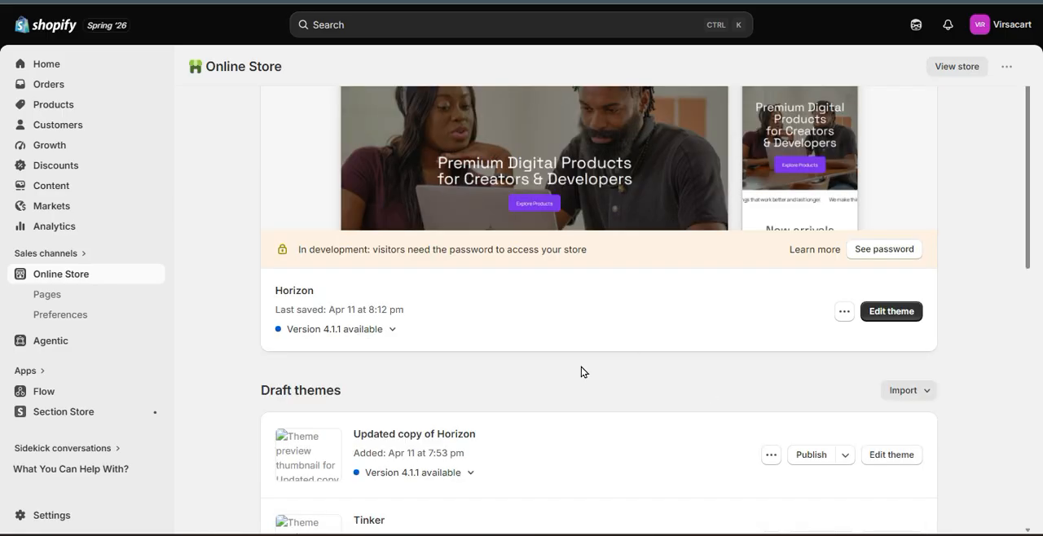
{"action": "left_click", "coordinate": [903, 311]}
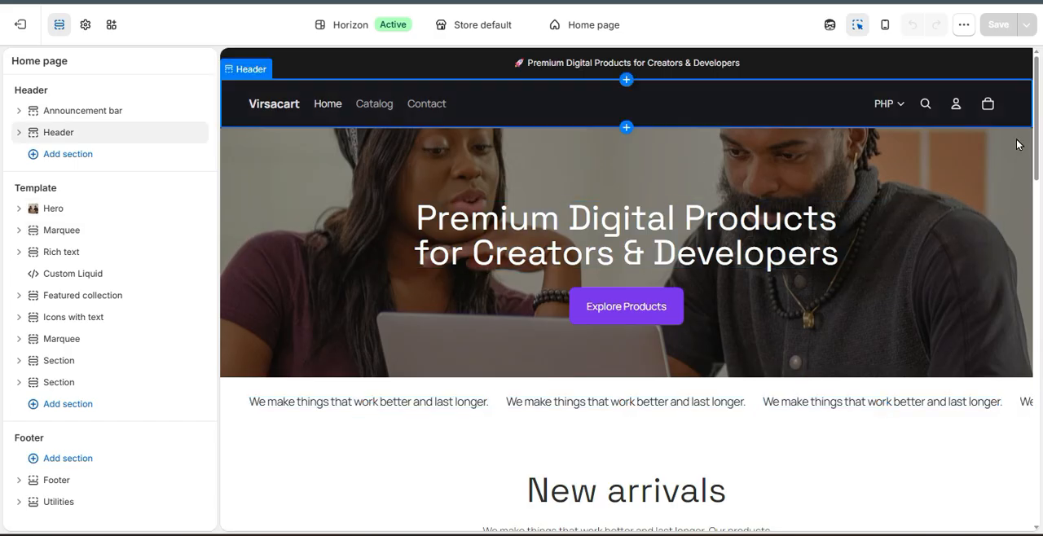
Look through the home page sections in the theme preview, and briefly open and close the Sidekick assistant.
{"action": "scroll", "coordinate": [249, 248], "scroll_direction": "down", "scroll_amount": 2}
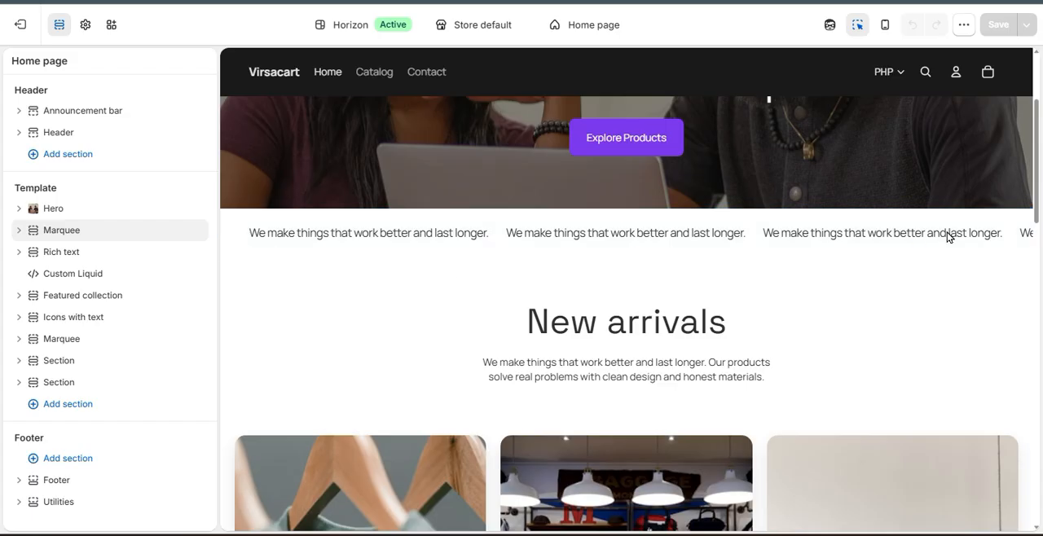
{"action": "scroll", "coordinate": [253, 279], "scroll_direction": "up", "scroll_amount": 2}
{"action": "scroll", "coordinate": [254, 278], "scroll_direction": "down", "scroll_amount": 6}
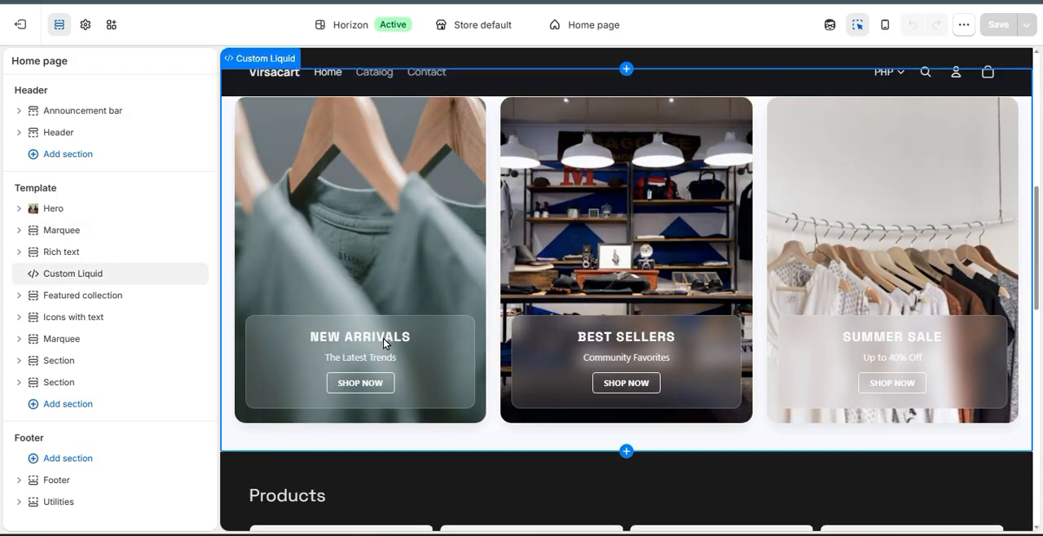
{"action": "scroll", "coordinate": [458, 384], "scroll_direction": "down", "scroll_amount": 6}
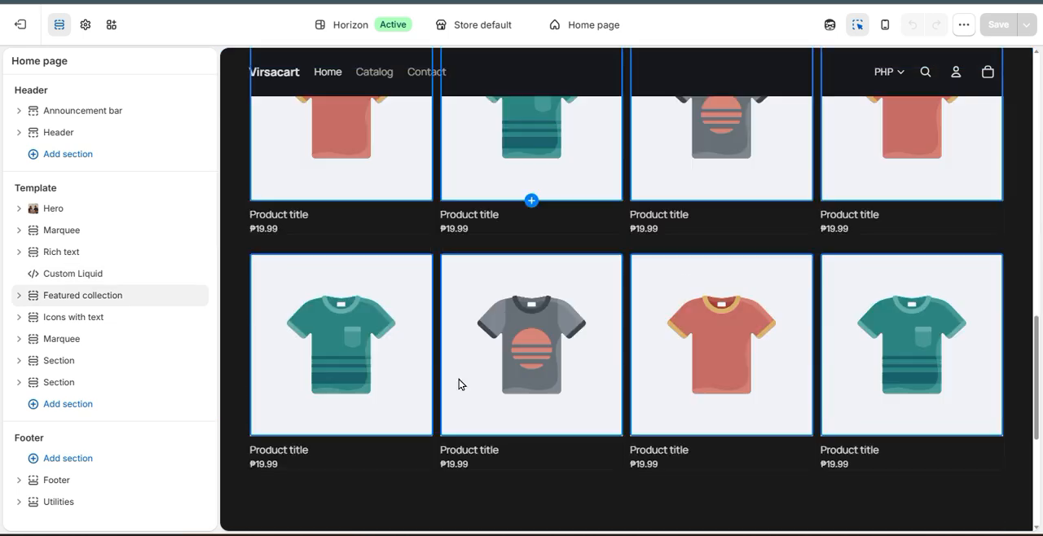
{"action": "scroll", "coordinate": [458, 384], "scroll_direction": "down", "scroll_amount": 7}
{"action": "scroll", "coordinate": [459, 384], "scroll_direction": "up", "scroll_amount": 13}
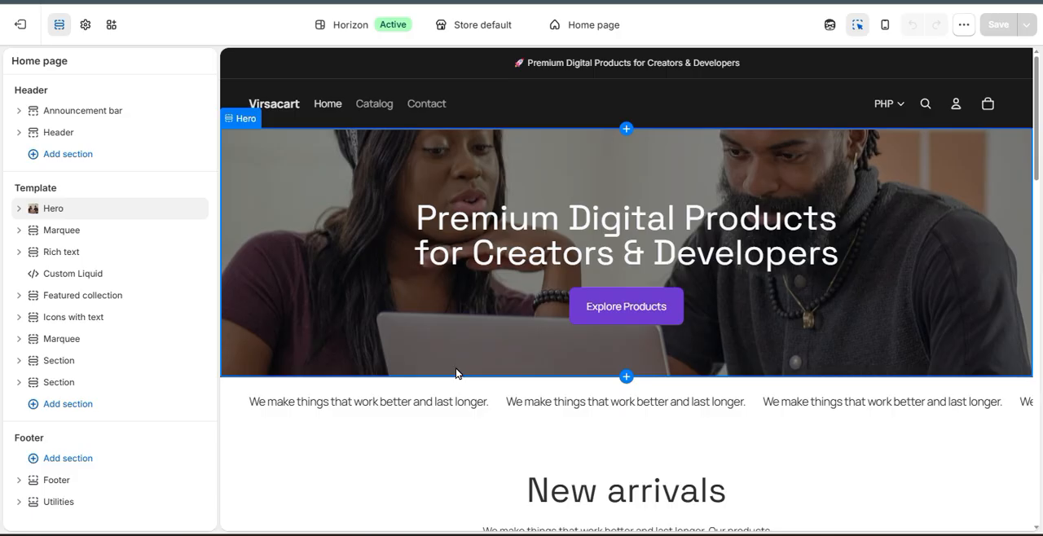
{"action": "left_click", "coordinate": [829, 27]}
{"action": "left_click", "coordinate": [1017, 68]}
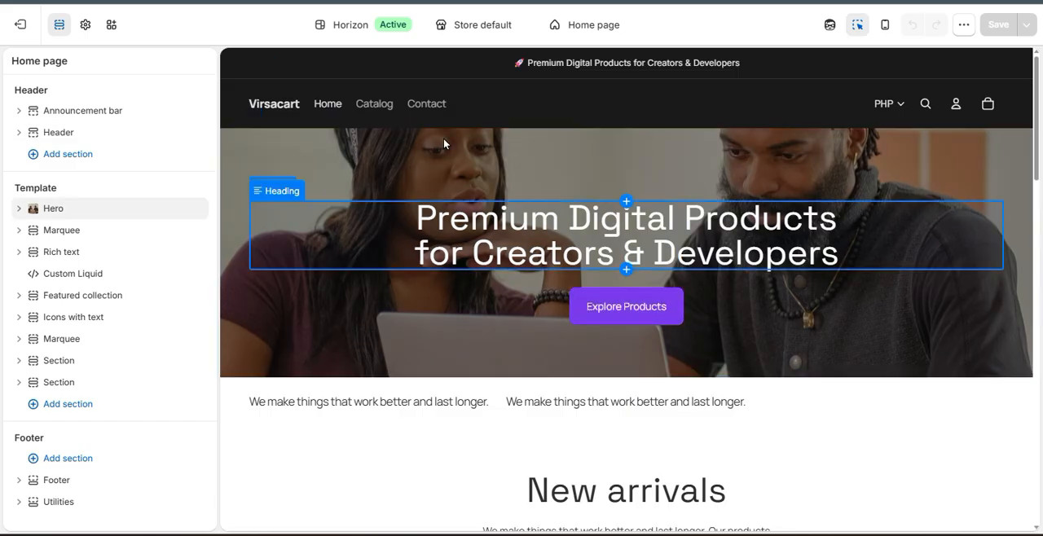
{"action": "left_click", "coordinate": [625, 233]}
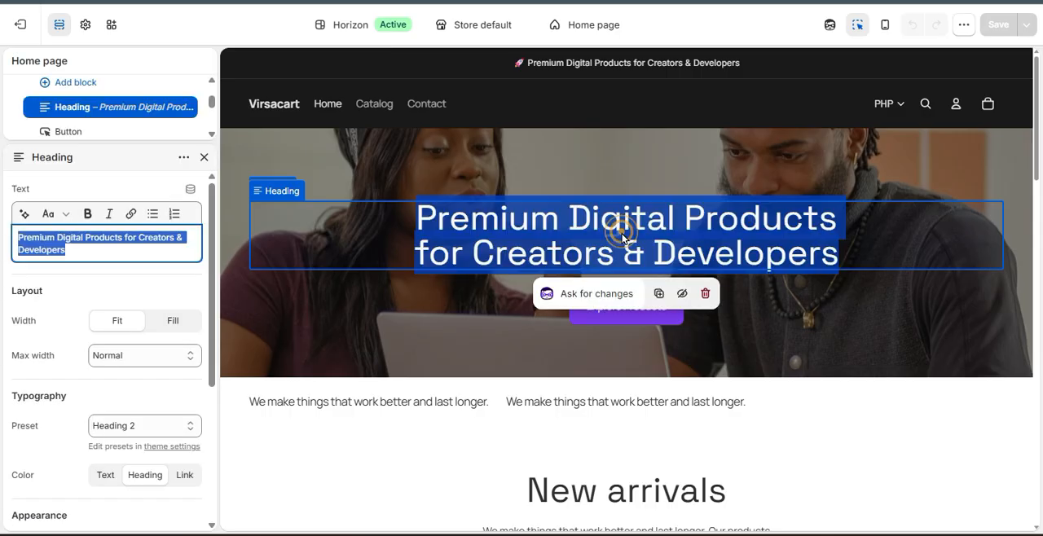
{"action": "left_click", "coordinate": [611, 294]}
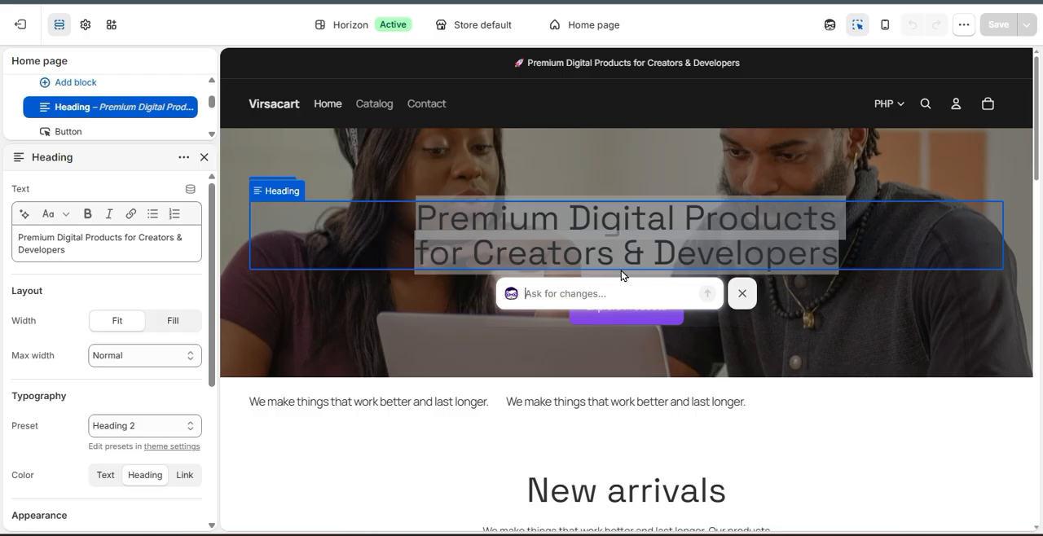
{"action": "left_click", "coordinate": [751, 329]}
Select the hero heading and ask the AI for changes: "please make this heading bold and it should be 32 px".
{"action": "left_click", "coordinate": [697, 247]}
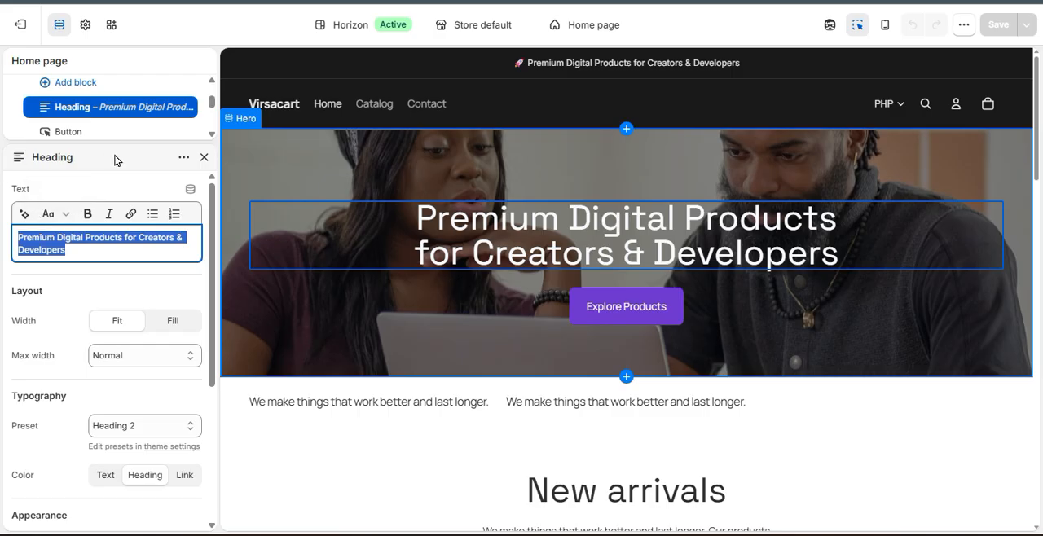
{"action": "left_click", "coordinate": [23, 217]}
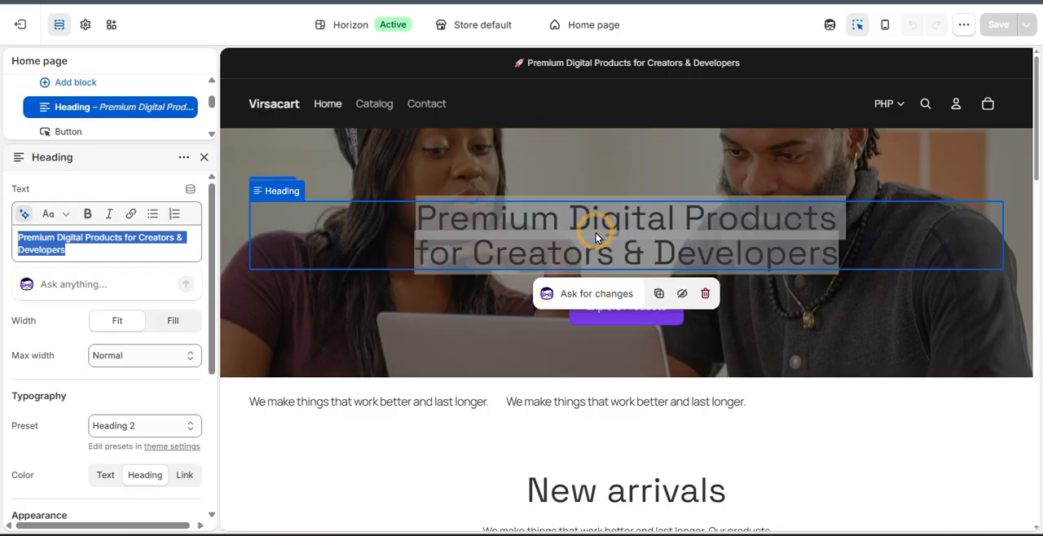
{"action": "left_click", "coordinate": [595, 292]}
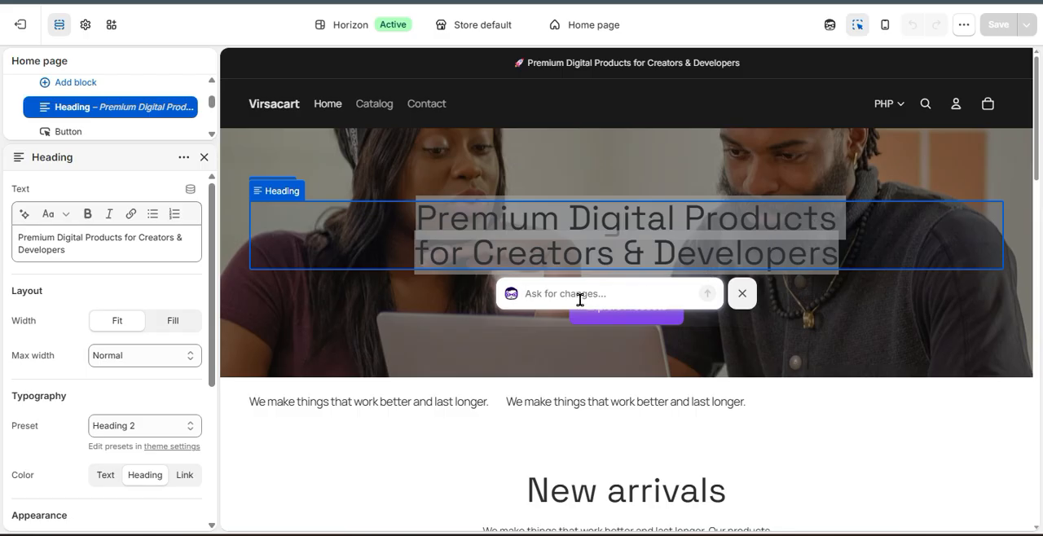
{"action": "type", "text": "please make this "}
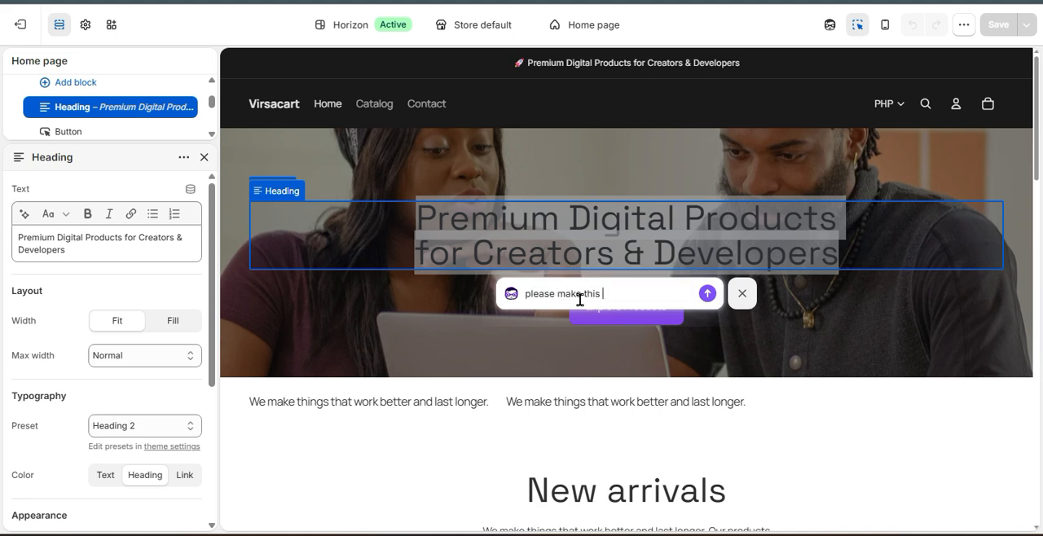
{"action": "type", "text": "heading bold and it should be 32 px"}
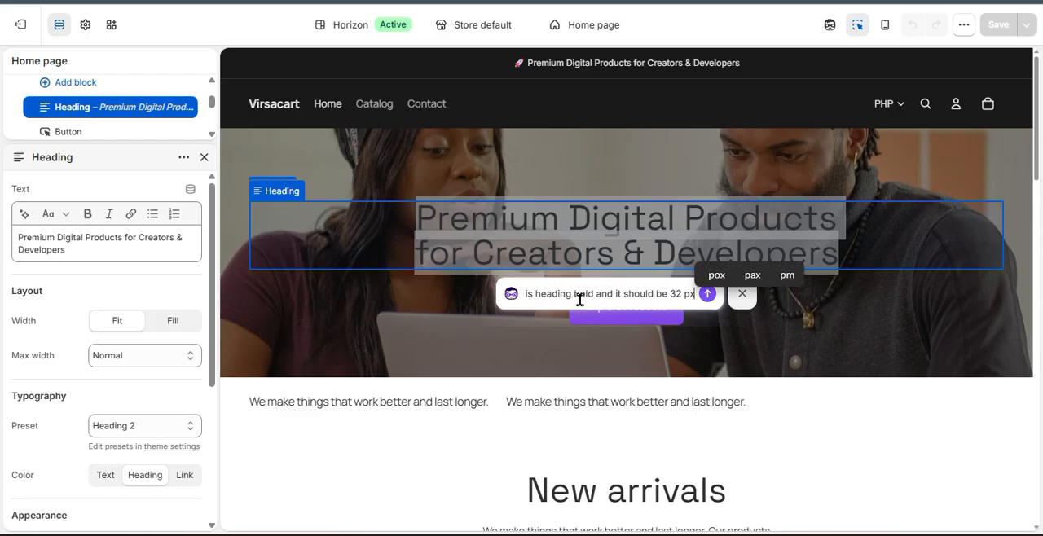
{"action": "key", "text": "Return"}
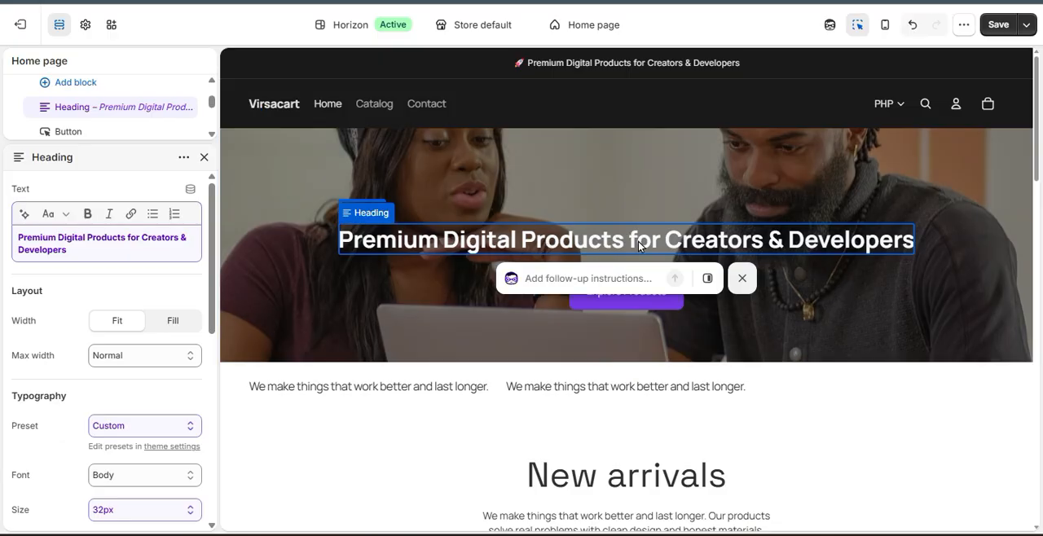
Check the formatting of the hero heading's text in its settings and dismiss the follow-up instructions prompt.
{"action": "left_click", "coordinate": [98, 248]}
{"action": "key", "text": "ctrl+a"}
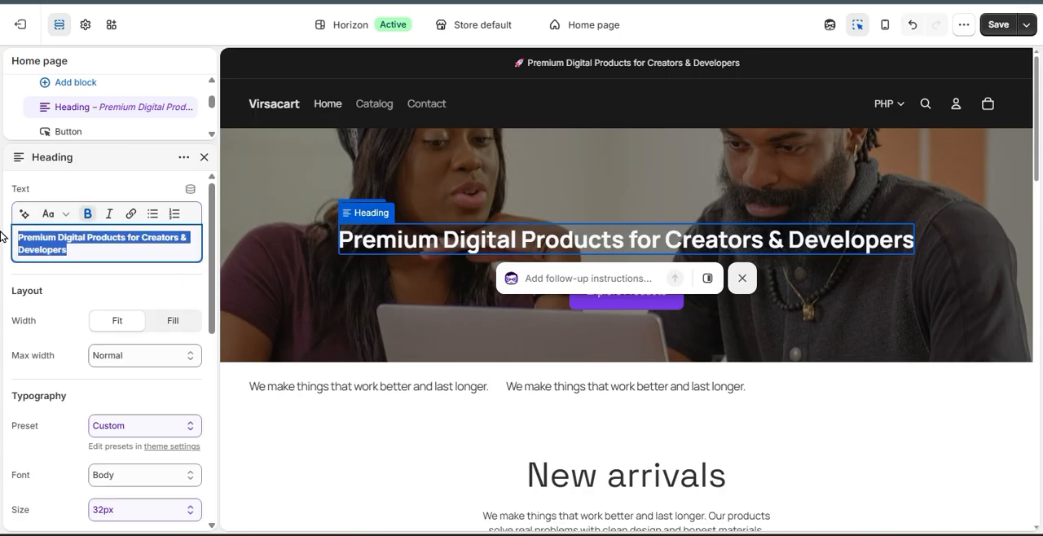
{"action": "left_click", "coordinate": [96, 254]}
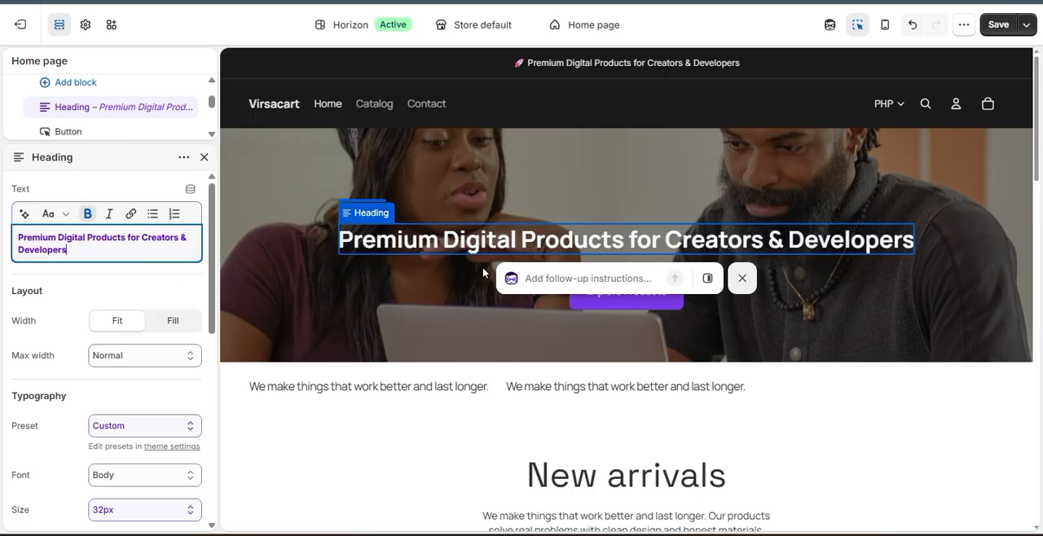
{"action": "left_click", "coordinate": [614, 278]}
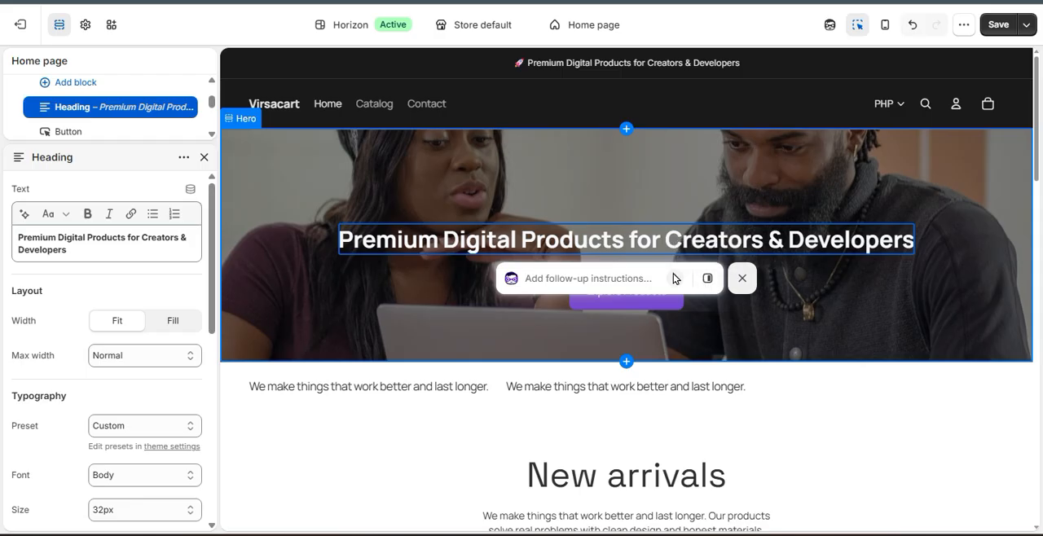
{"action": "left_click", "coordinate": [706, 280]}
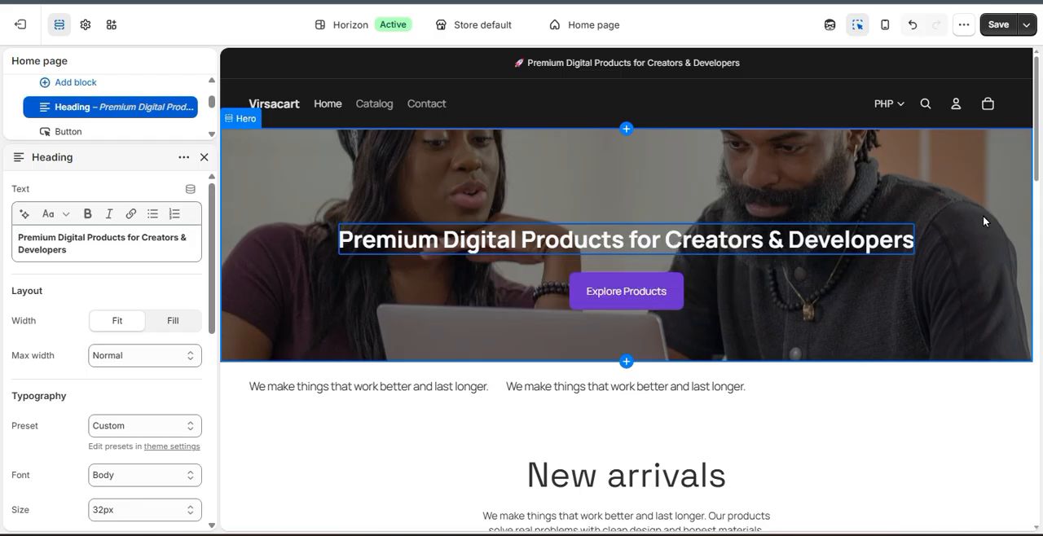
Open Sidekick, read its list of storefront and design capabilities, and close it again.
{"action": "left_click", "coordinate": [828, 23]}
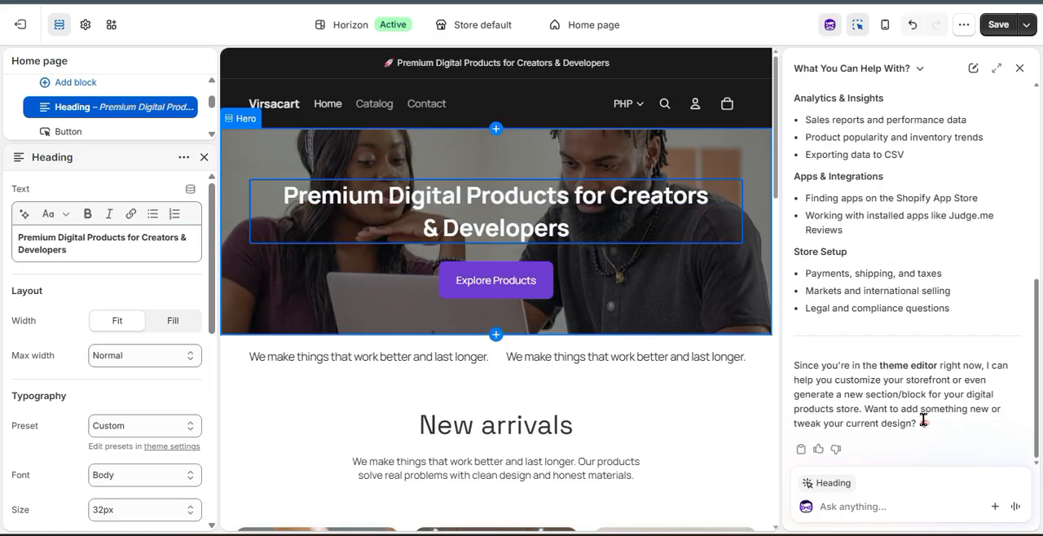
{"action": "scroll", "coordinate": [922, 418], "scroll_direction": "up", "scroll_amount": 10}
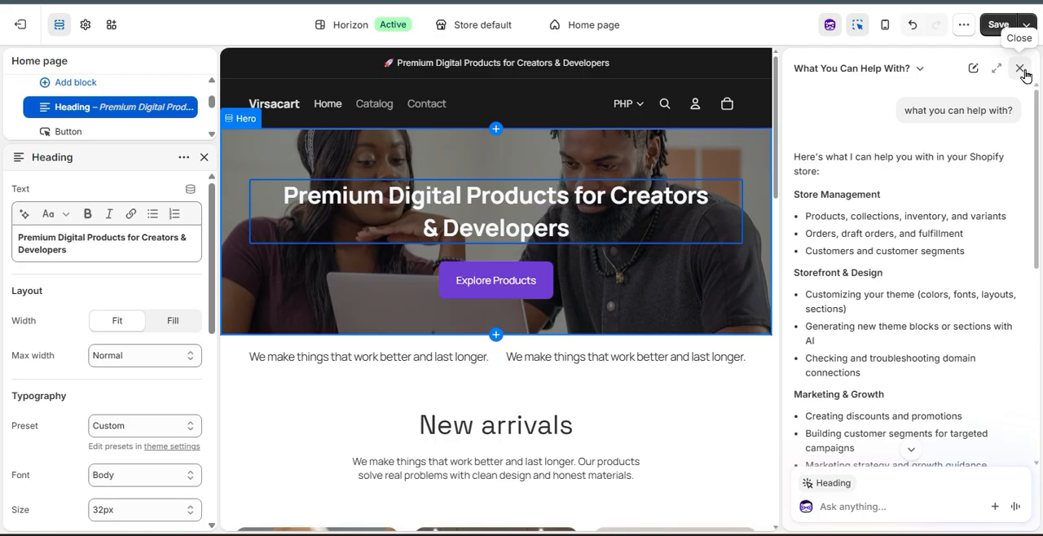
{"action": "left_click_drag", "start_coordinate": [805, 295], "coordinate": [890, 321]}
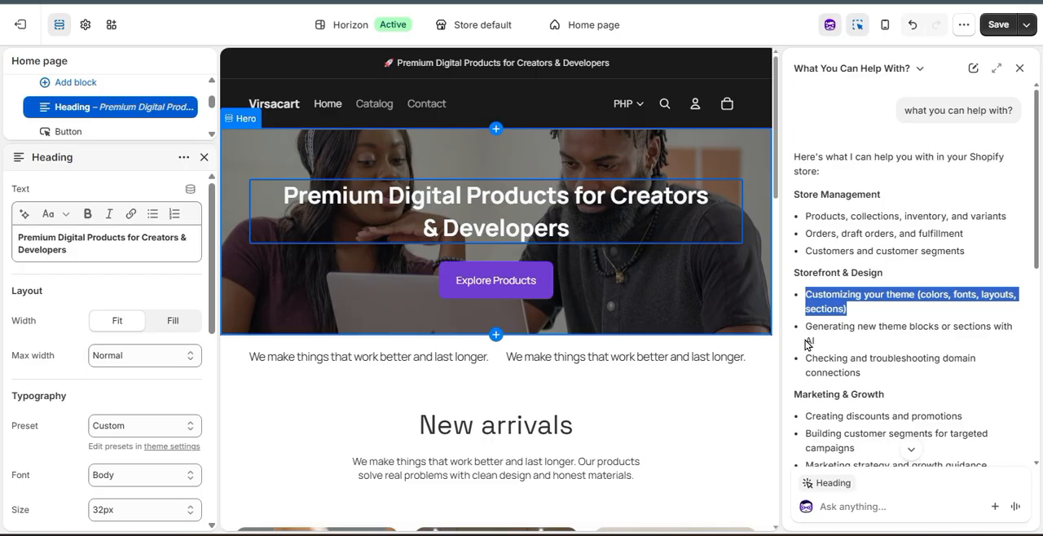
{"action": "left_click", "coordinate": [1019, 68]}
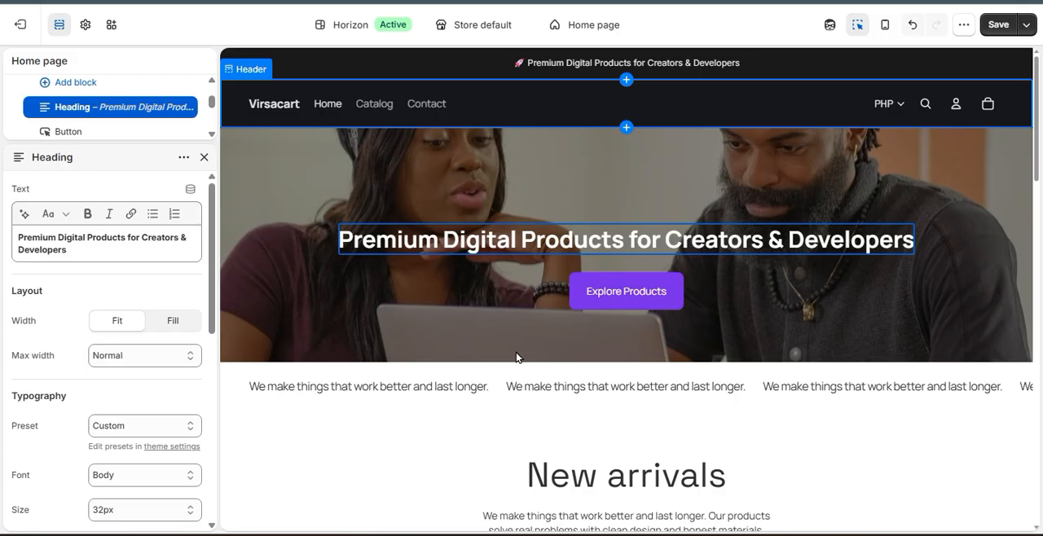
Generate an AI section between the category cards and the Products collection from the suggestion "A heading with an animated glowing effect".
{"action": "scroll", "coordinate": [531, 361], "scroll_direction": "down", "scroll_amount": 2}
{"action": "scroll", "coordinate": [530, 366], "scroll_direction": "down", "scroll_amount": 5}
{"action": "scroll", "coordinate": [530, 361], "scroll_direction": "down", "scroll_amount": 2}
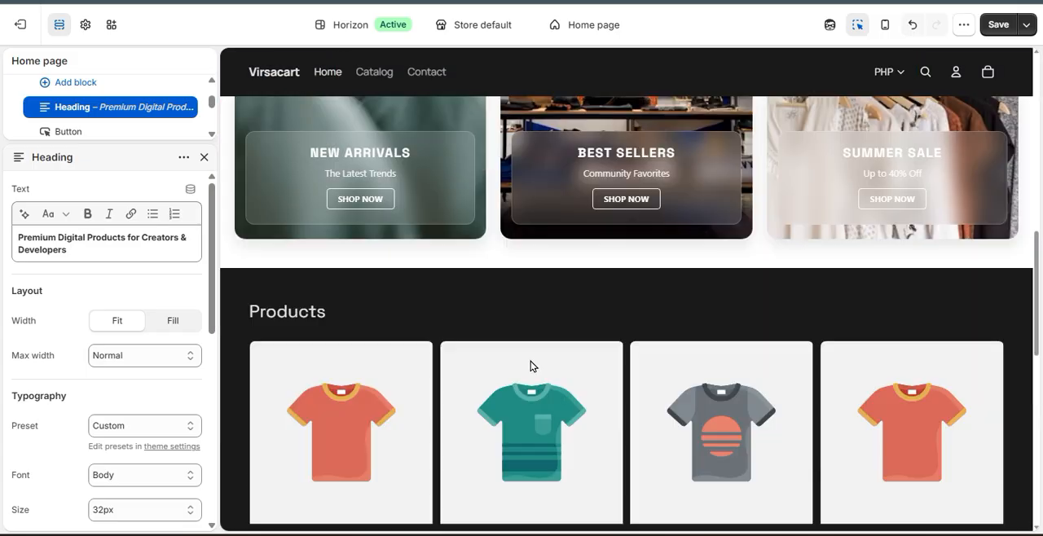
{"action": "scroll", "coordinate": [545, 331], "scroll_direction": "up", "scroll_amount": 2}
{"action": "scroll", "coordinate": [546, 330], "scroll_direction": "up", "scroll_amount": 8}
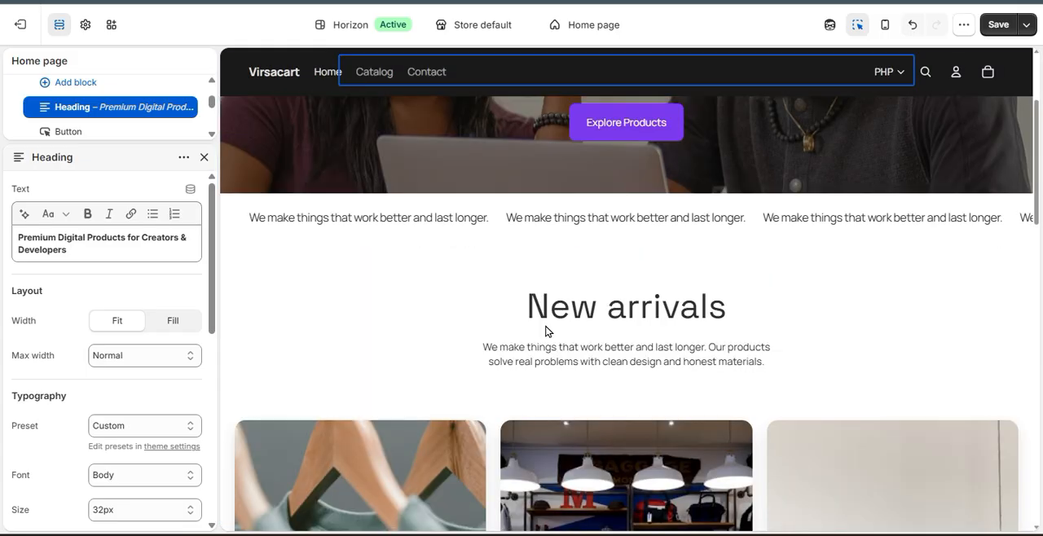
{"action": "scroll", "coordinate": [430, 387], "scroll_direction": "down", "scroll_amount": 9}
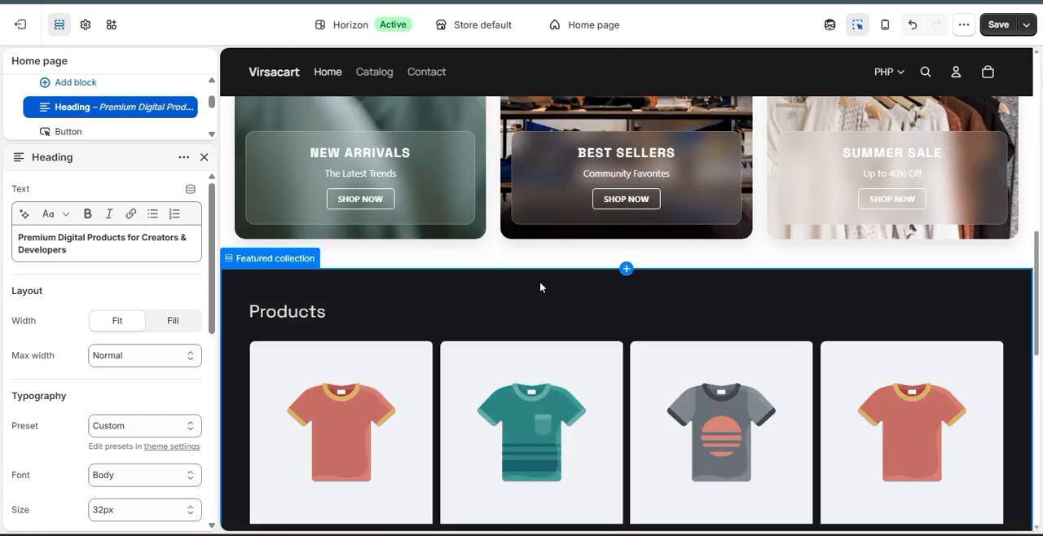
{"action": "left_click", "coordinate": [636, 270]}
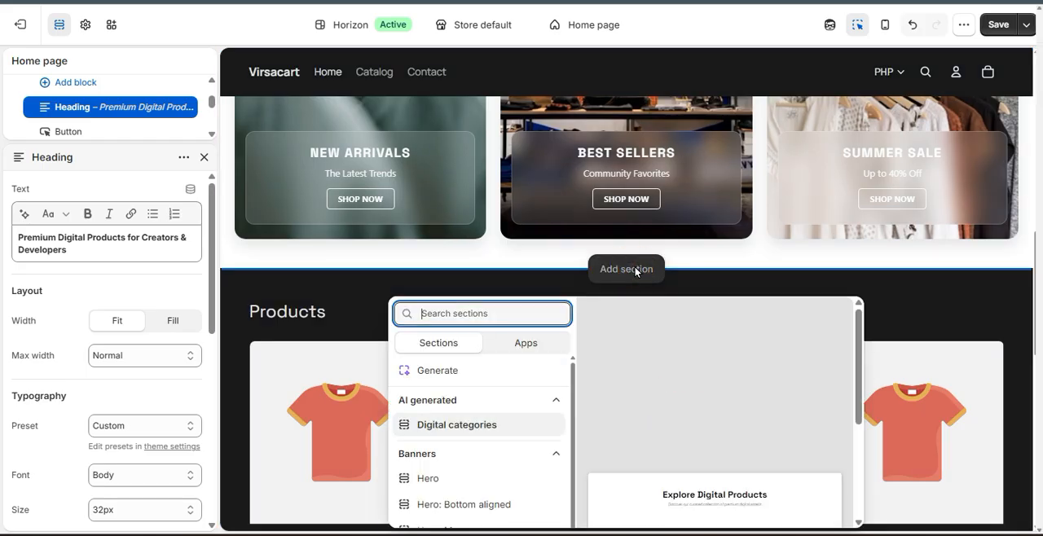
{"action": "left_click", "coordinate": [414, 371]}
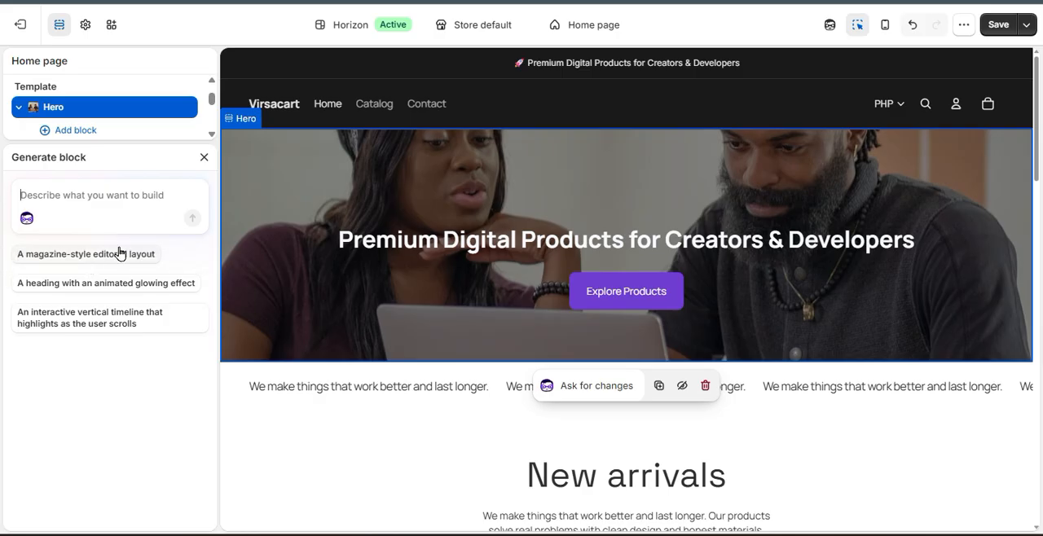
{"action": "left_click", "coordinate": [72, 283]}
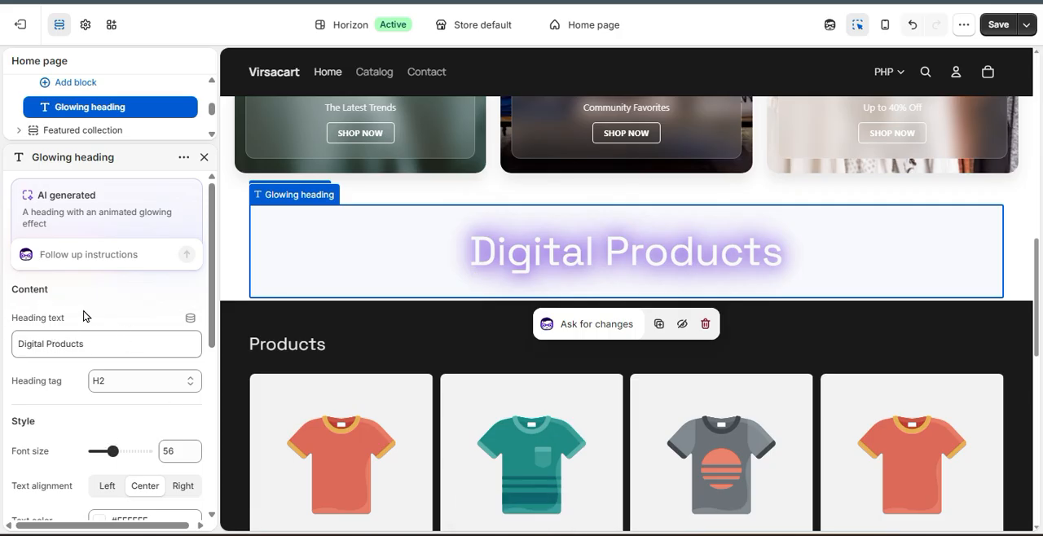
Replace the glowing heading's text with "Hot Products".
{"action": "left_click", "coordinate": [31, 347]}
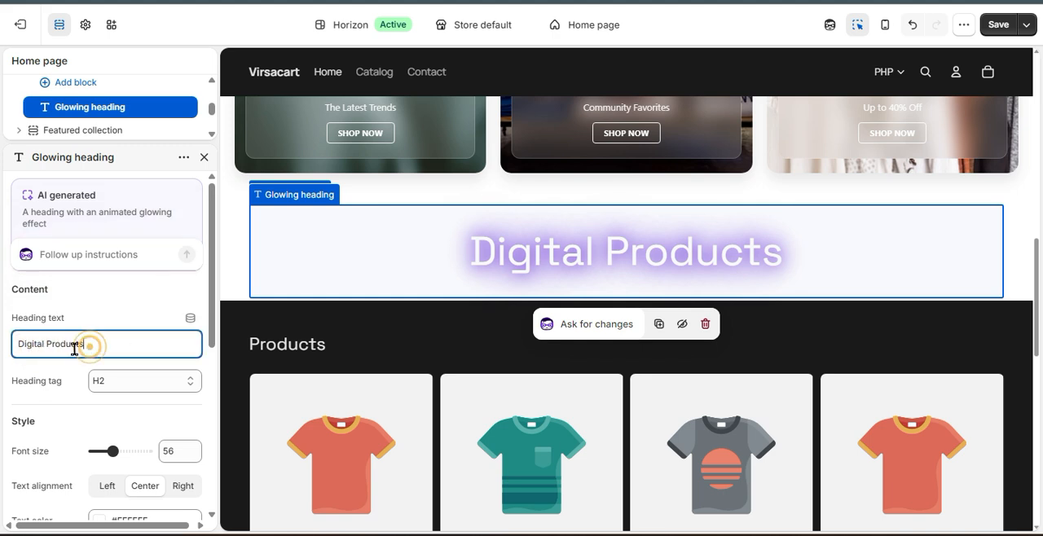
{"action": "left_click_drag", "start_coordinate": [93, 345], "coordinate": [4, 369]}
{"action": "type", "text": "Hot"}
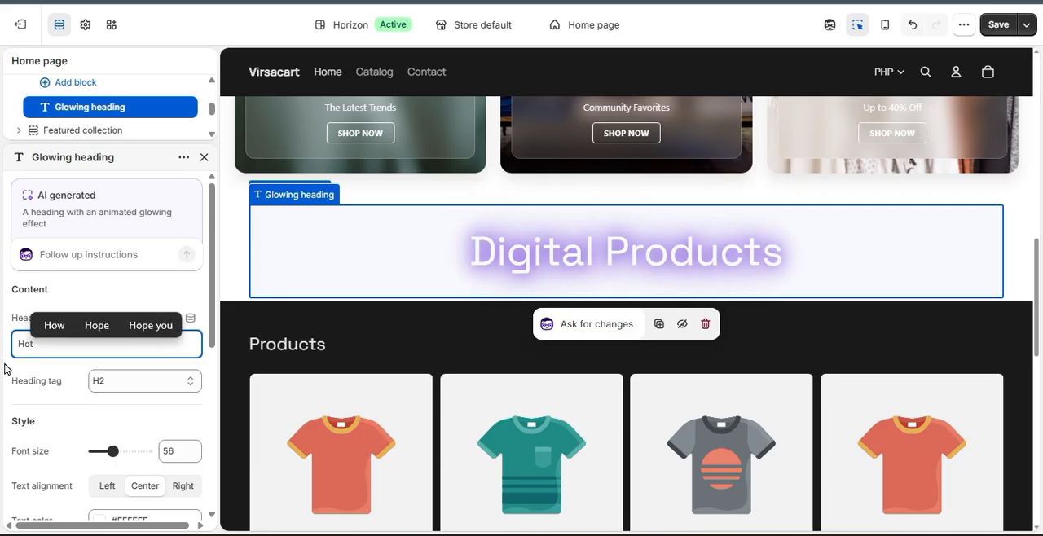
{"action": "type", "text": " Products"}
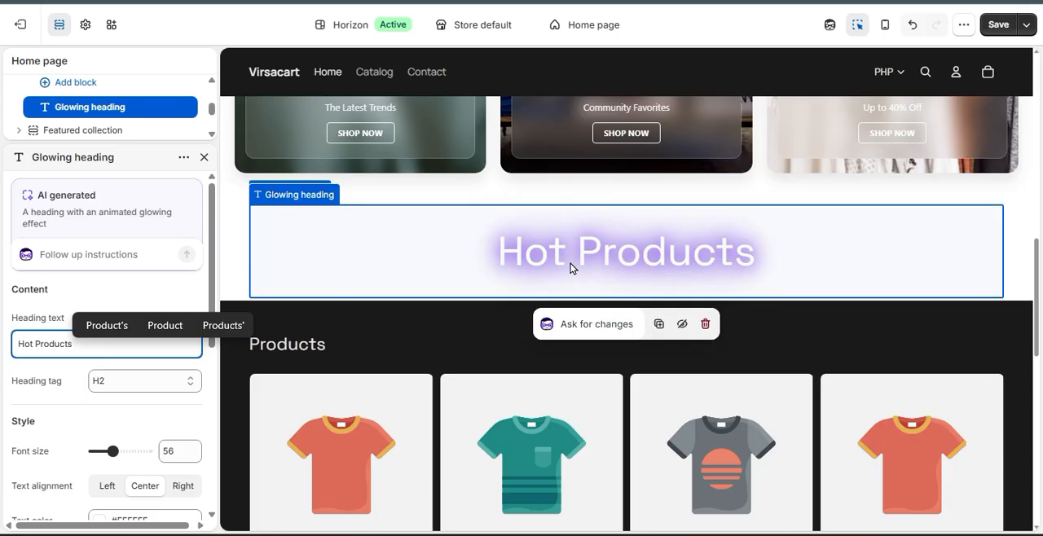
Ask the AI to change the glowing heading section: "please change the background to dark".
{"action": "left_click", "coordinate": [631, 326]}
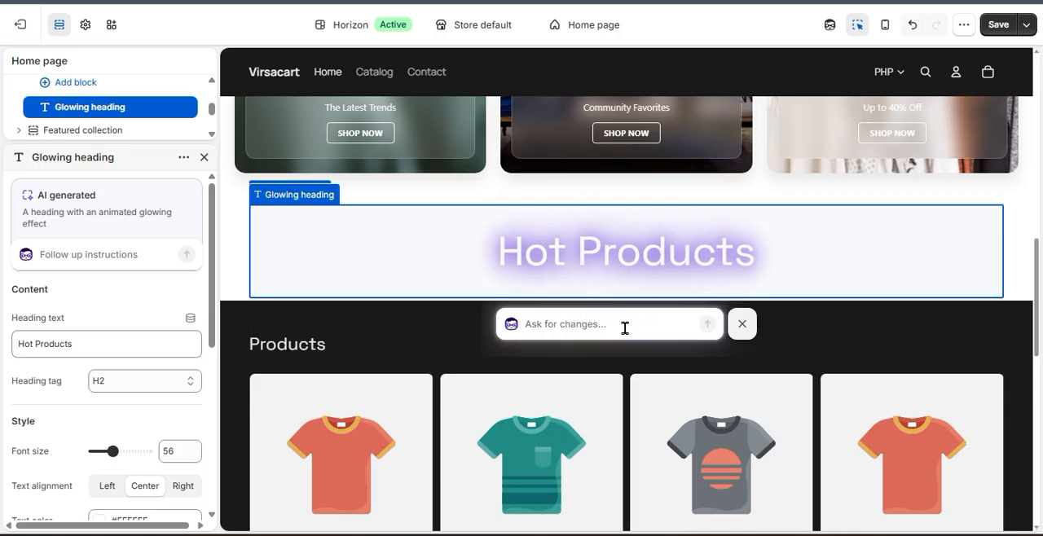
{"action": "type", "text": "please change the back"}
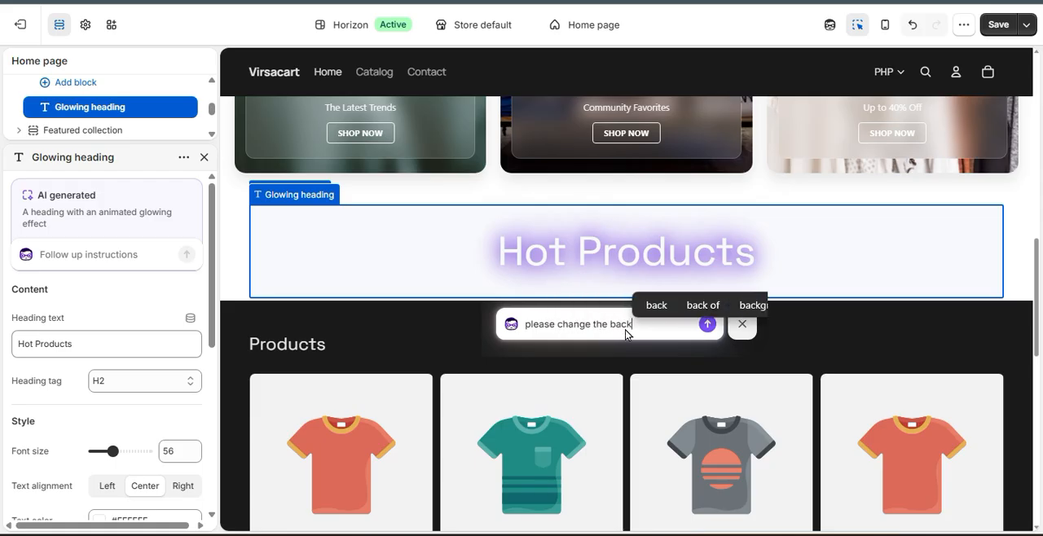
{"action": "type", "text": "ground to dark"}
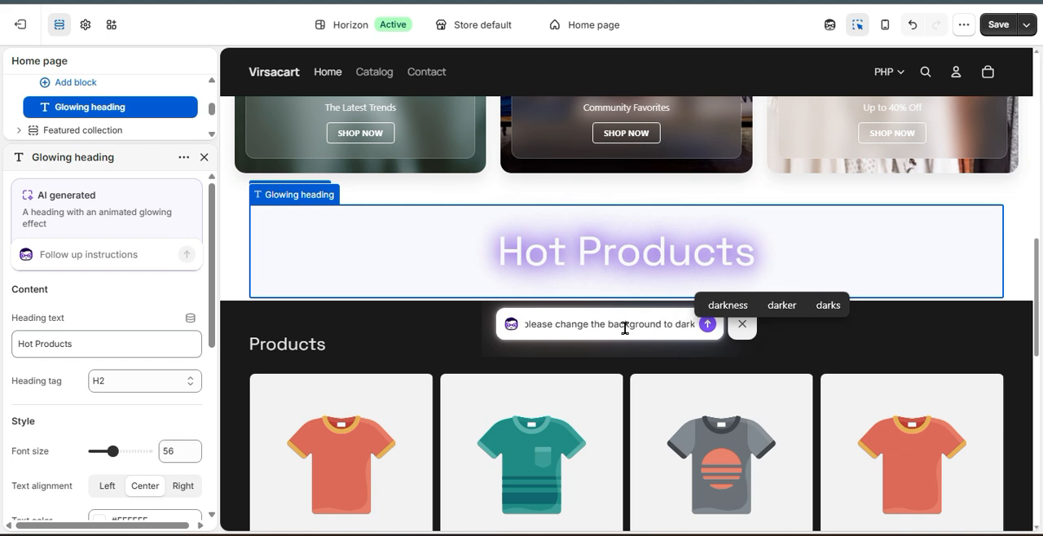
{"action": "key", "text": "Return"}
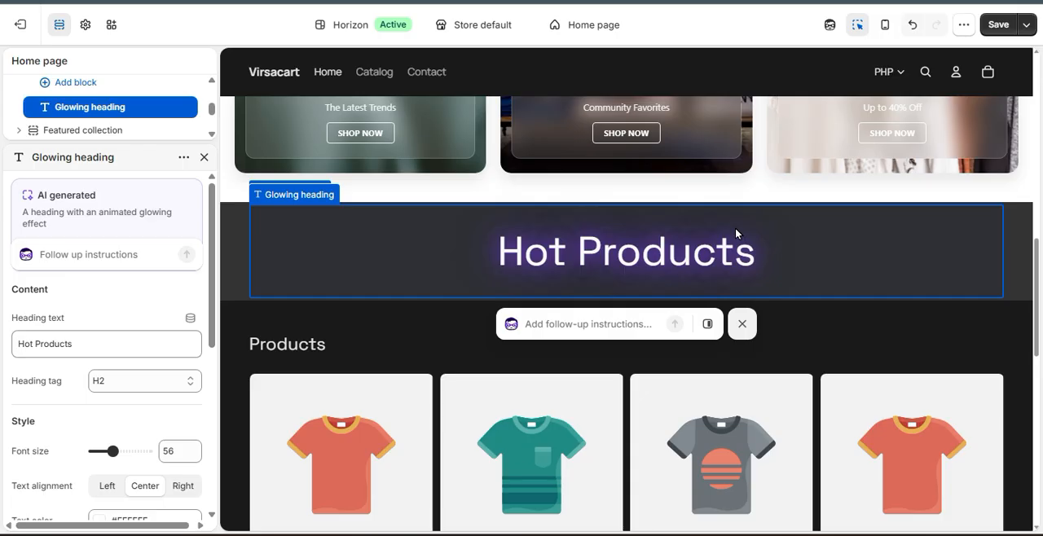
Review how the dark glowing heading section fits with the category cards, product grid and hero on the home page.
{"action": "scroll", "coordinate": [741, 286], "scroll_direction": "down", "scroll_amount": 2}
{"action": "scroll", "coordinate": [752, 333], "scroll_direction": "up", "scroll_amount": 4}
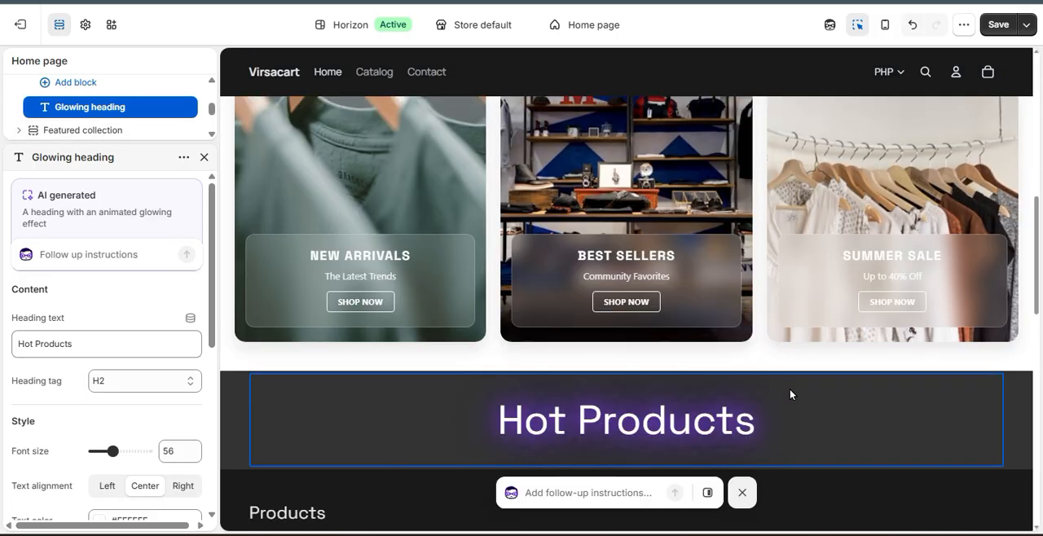
{"action": "scroll", "coordinate": [789, 389], "scroll_direction": "down", "scroll_amount": 5}
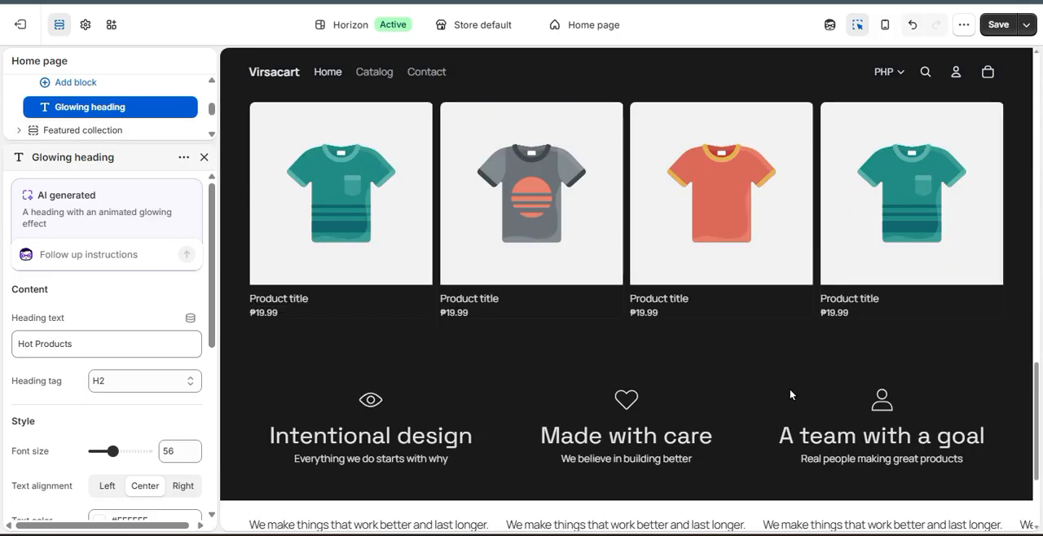
{"action": "scroll", "coordinate": [790, 388], "scroll_direction": "up", "scroll_amount": 4}
{"action": "scroll", "coordinate": [790, 388], "scroll_direction": "down", "scroll_amount": 6}
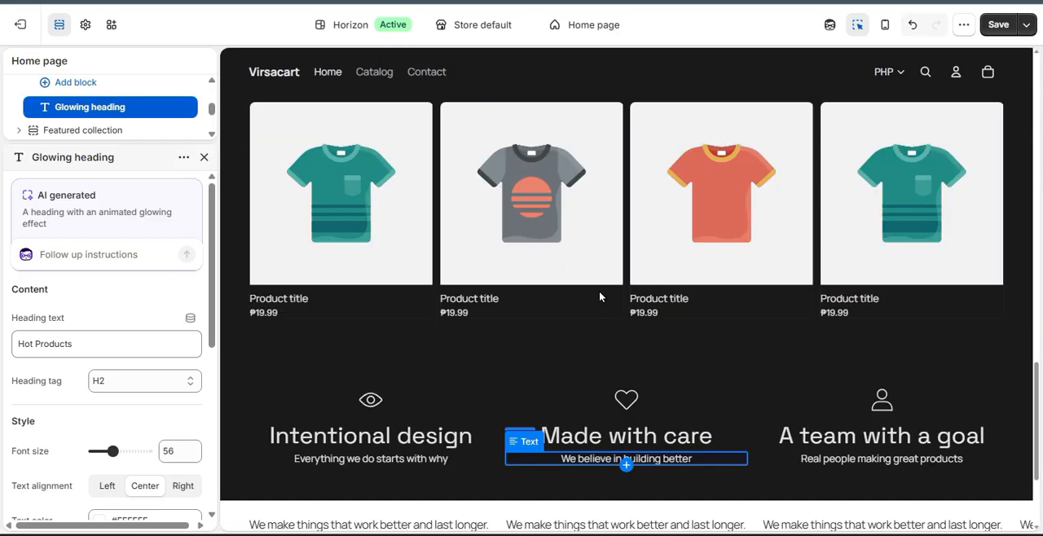
{"action": "scroll", "coordinate": [534, 213], "scroll_direction": "up", "scroll_amount": 6}
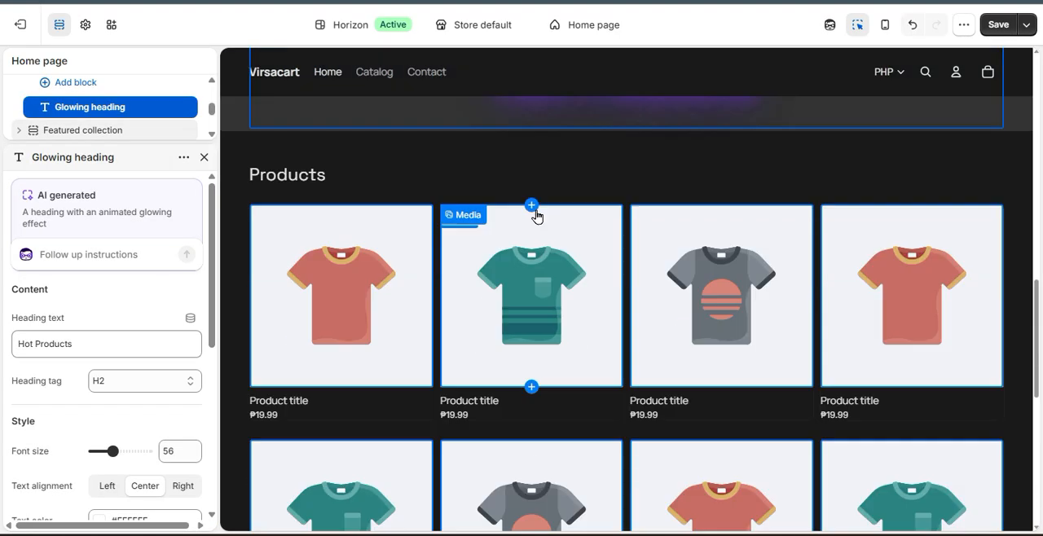
{"action": "scroll", "coordinate": [562, 214], "scroll_direction": "up", "scroll_amount": 8}
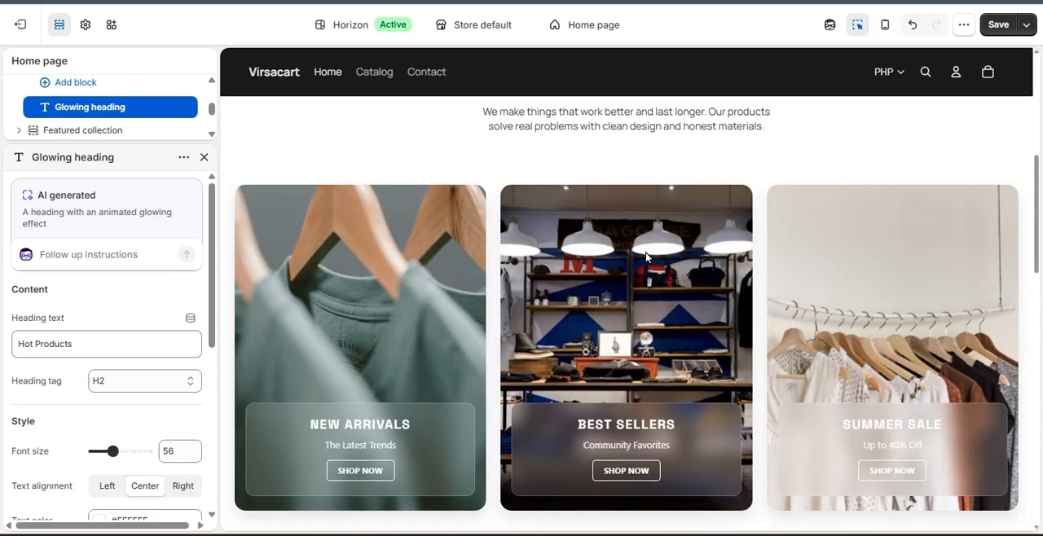
{"action": "scroll", "coordinate": [636, 216], "scroll_direction": "up", "scroll_amount": 2}
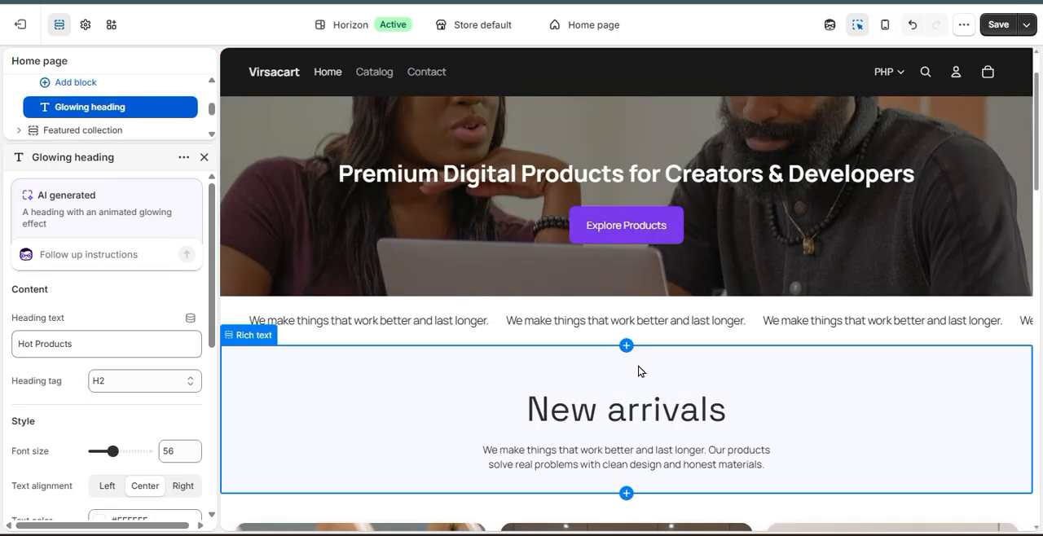
{"action": "left_click", "coordinate": [627, 349]}
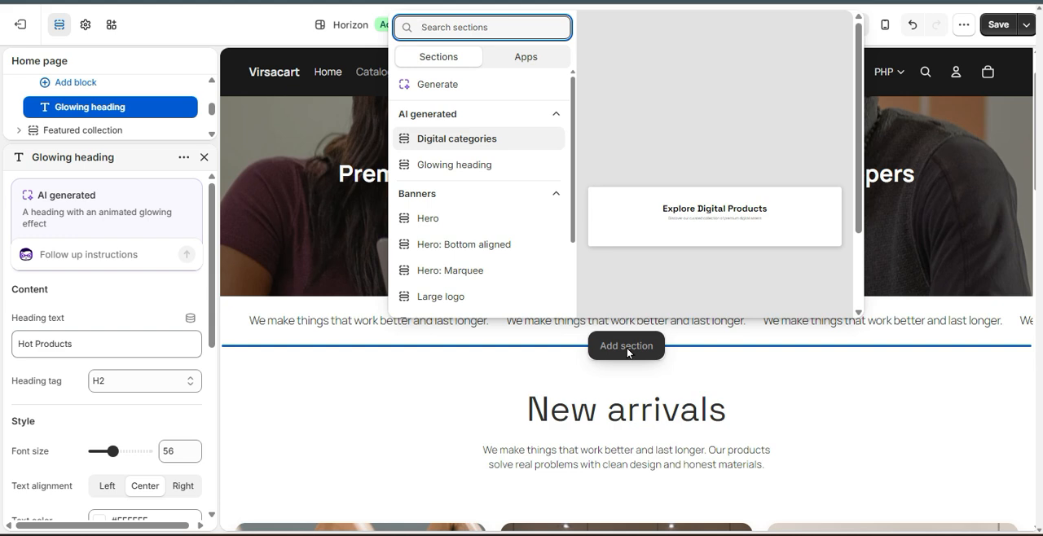
{"action": "left_click", "coordinate": [465, 86]}
{"action": "left_click", "coordinate": [121, 190]}
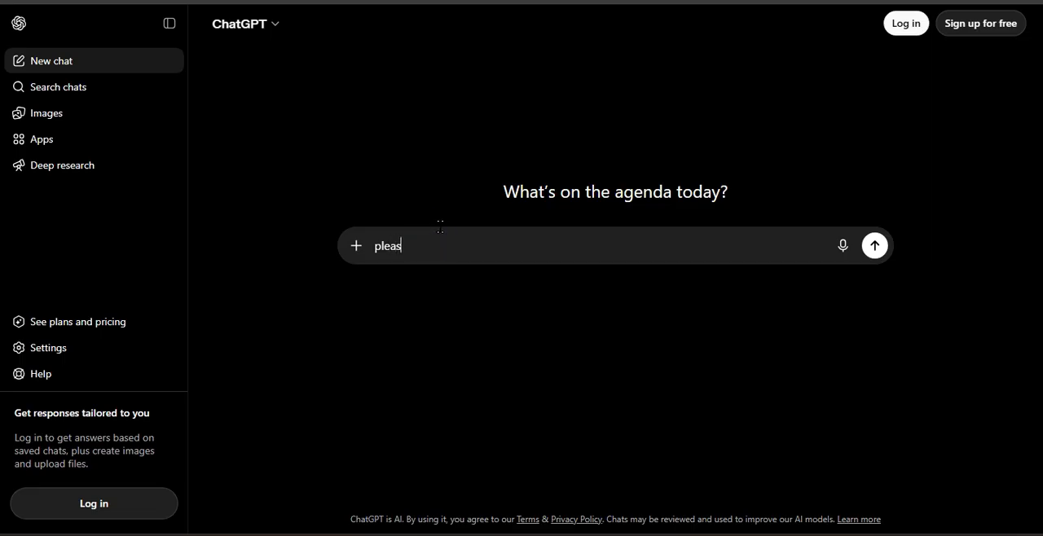
Submit to ChatGPT: "please wring promt for shopify ai to generate stunning product carousel , with glass design and hover effects".
{"action": "type", "text": "e wring prom"}
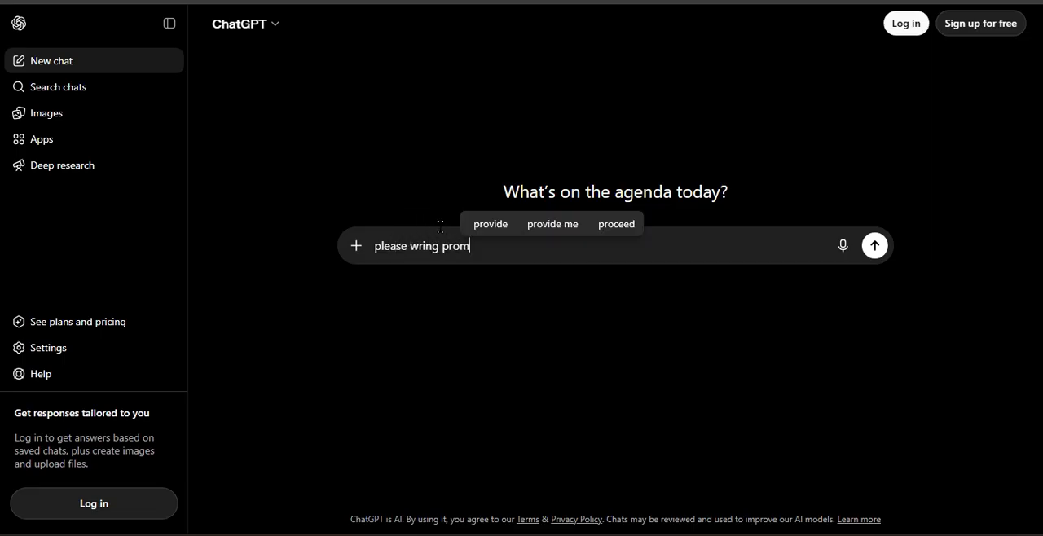
{"action": "type", "text": "t for shopify ai to generatore"}
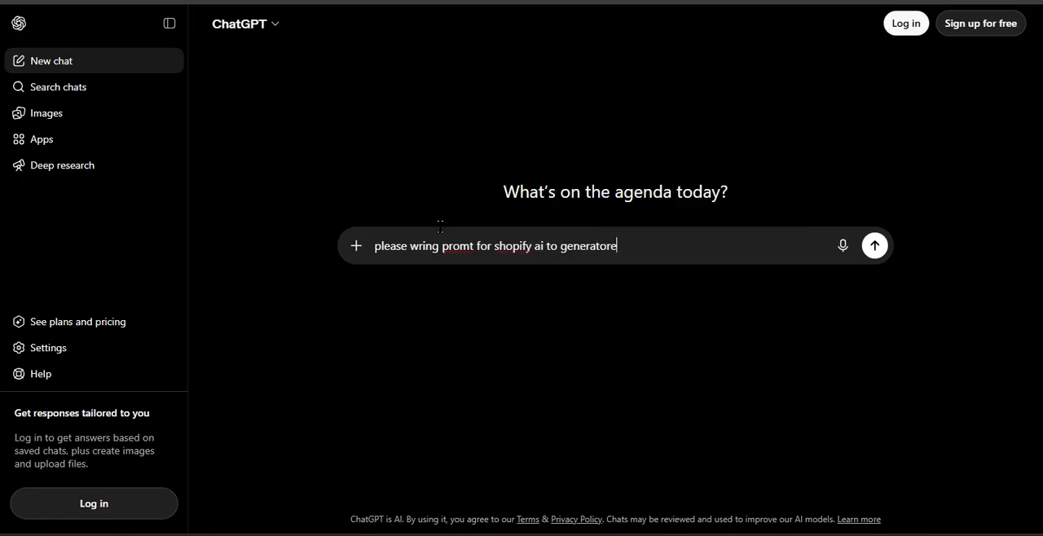
{"action": "left_click", "coordinate": [643, 226]}
{"action": "key", "text": "BackSpace"}
{"action": "key", "text": "BackSpace"}
{"action": "type", "text": "e product carous"}
{"action": "left_click", "coordinate": [711, 222]}
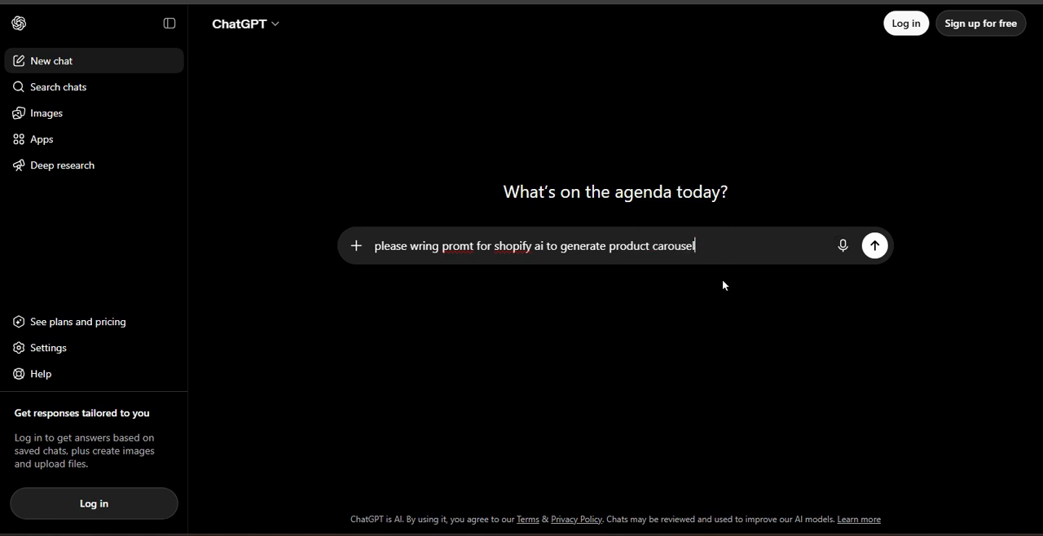
{"action": "type", "text": "with animat"}
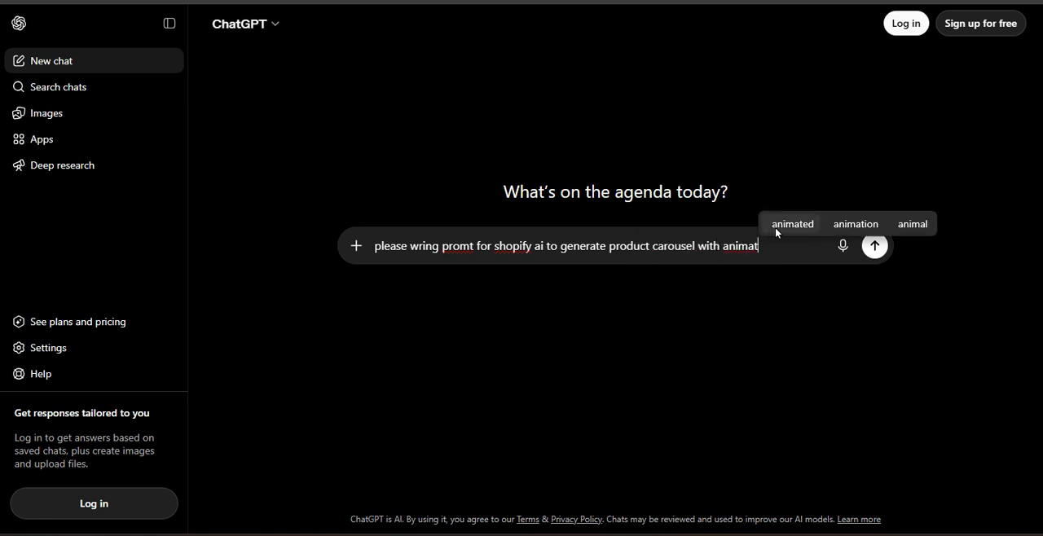
{"action": "left_click", "coordinate": [828, 225]}
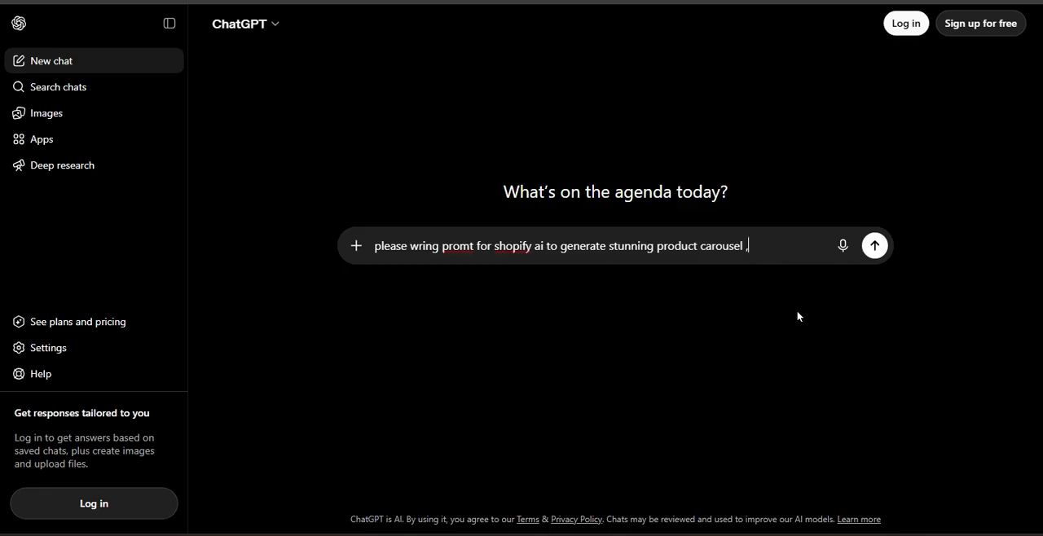
{"action": "type", "text": "with glas"}
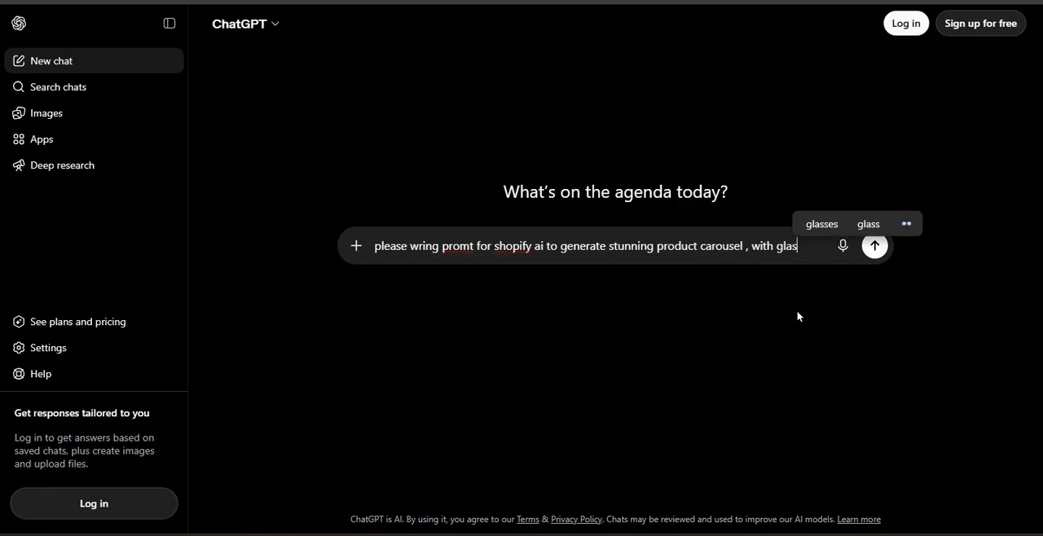
{"action": "type", "text": "s design"}
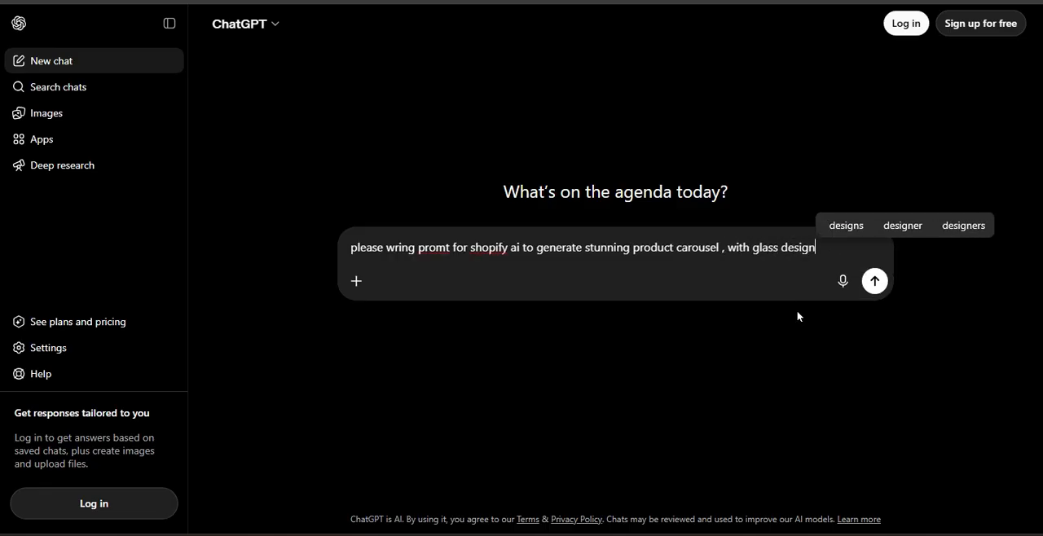
{"action": "type", "text": " and "}
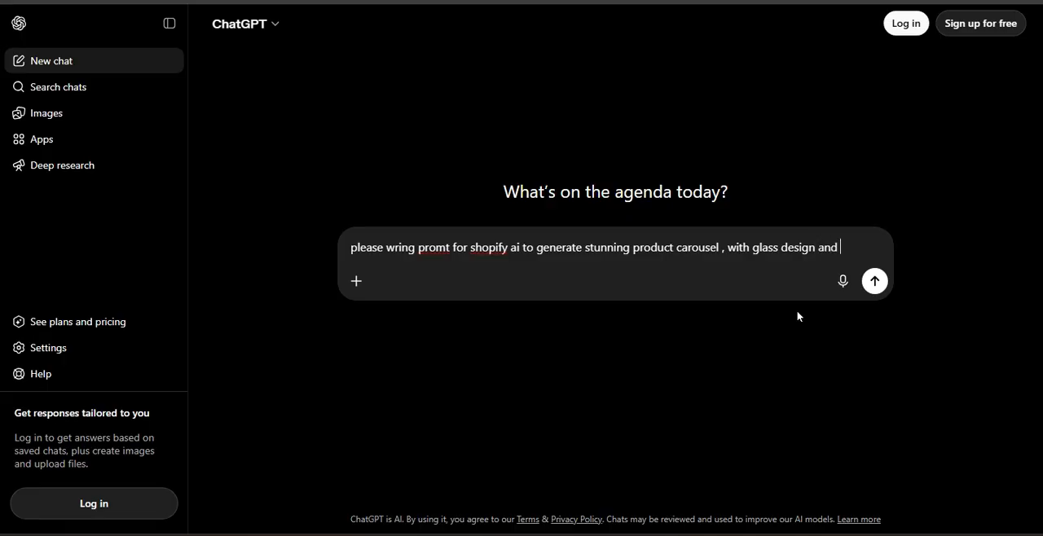
{"action": "type", "text": "hover ef"}
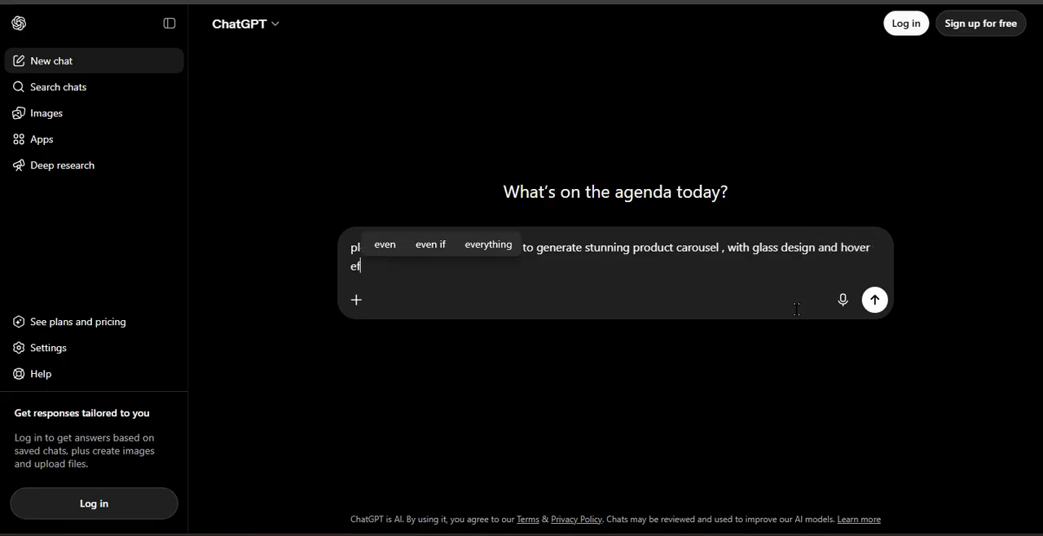
{"action": "type", "text": "fects"}
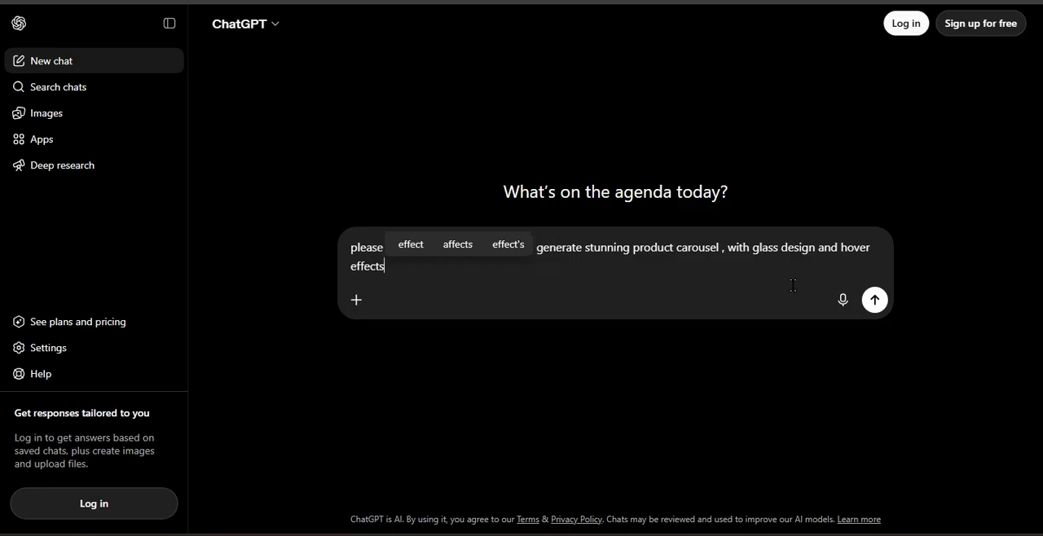
{"action": "left_click", "coordinate": [871, 299]}
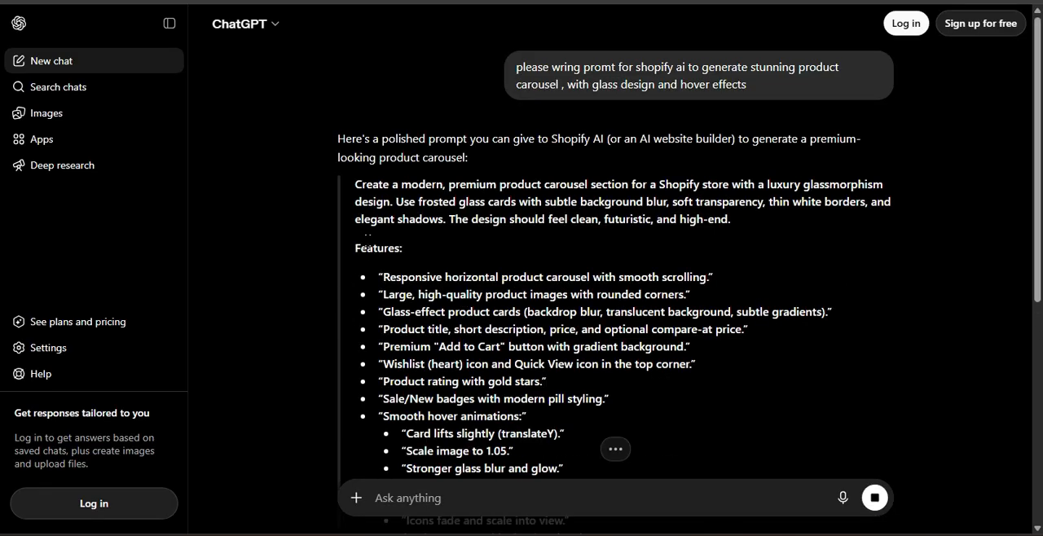
Copy the opening paragraph of ChatGPT's product carousel prompt and switch back to the Shopify theme editor.
{"action": "left_click_drag", "start_coordinate": [353, 185], "coordinate": [733, 225]}
{"action": "key", "text": "ctrl+t"}
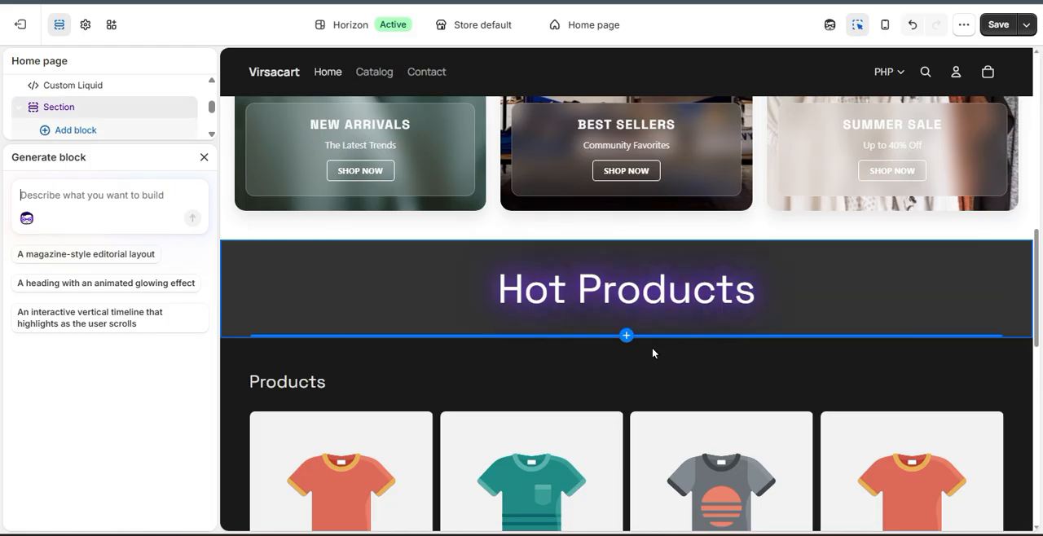
{"action": "scroll", "coordinate": [651, 347], "scroll_direction": "down", "scroll_amount": 10}
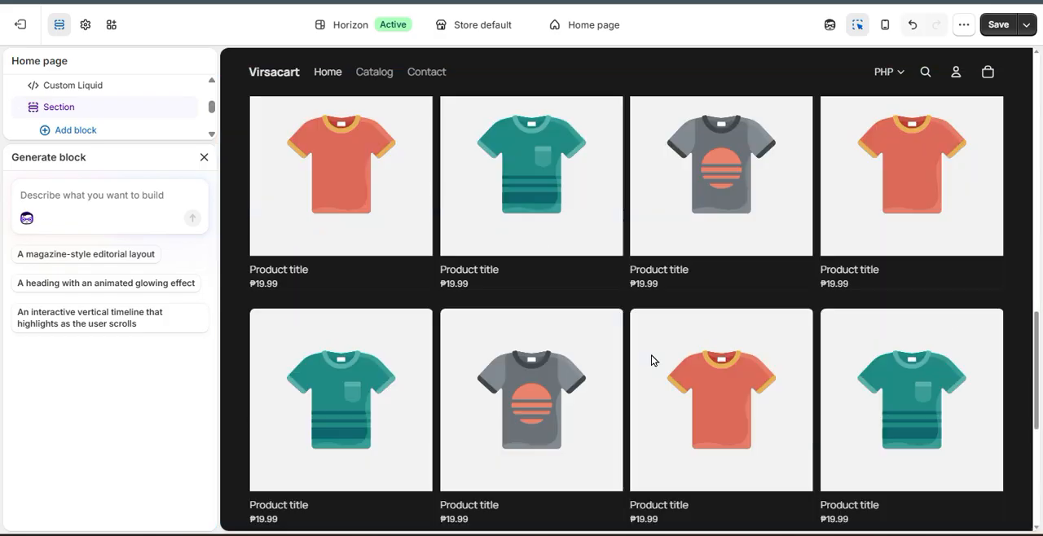
Generate an AI section between the category cards and the Hot Products heading from the copied glassmorphism product carousel prompt.
{"action": "scroll", "coordinate": [648, 368], "scroll_direction": "up", "scroll_amount": 10}
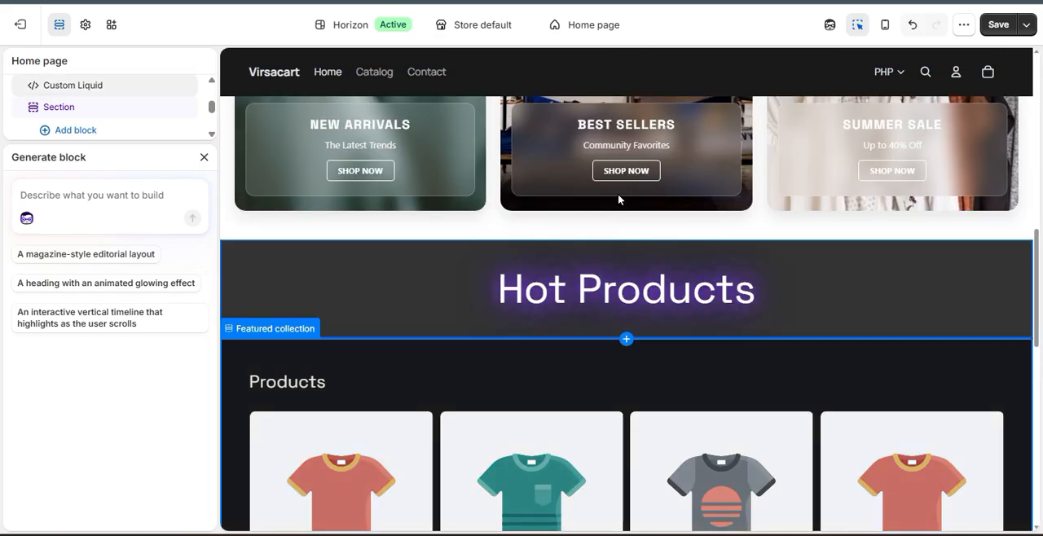
{"action": "scroll", "coordinate": [623, 400], "scroll_direction": "down", "scroll_amount": 2}
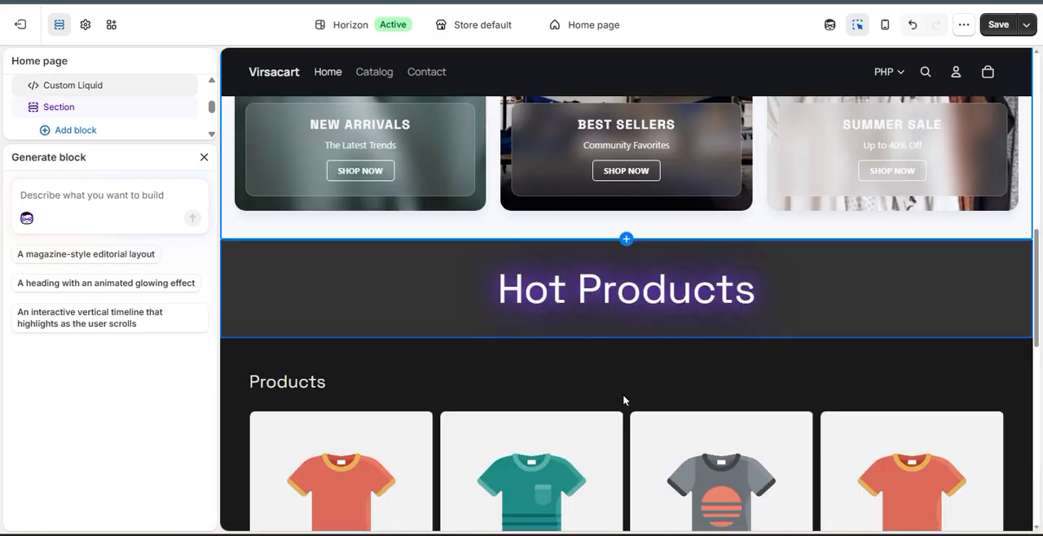
{"action": "left_click", "coordinate": [635, 242]}
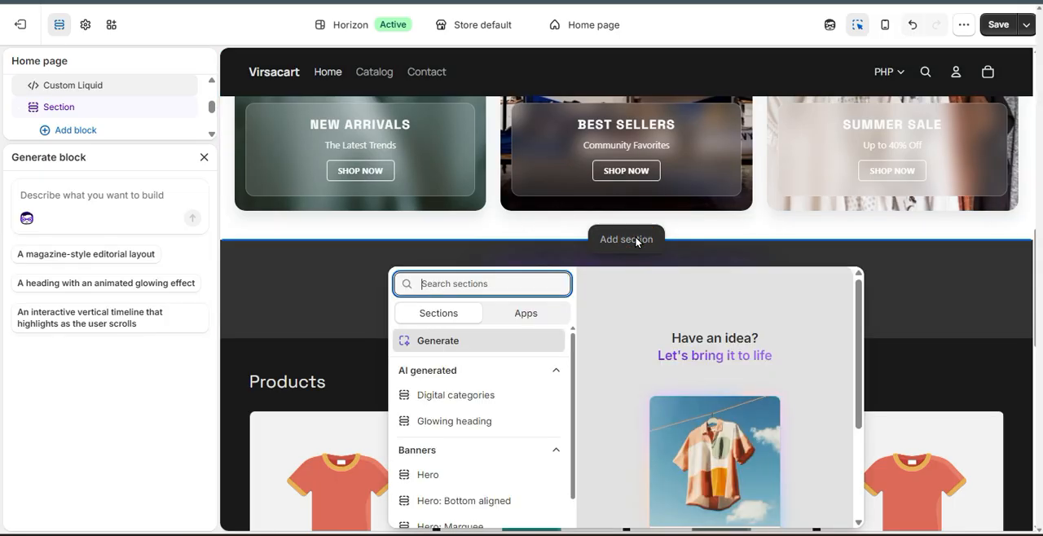
{"action": "left_click", "coordinate": [276, 278]}
{"action": "left_click", "coordinate": [75, 192]}
{"action": "key", "text": "ctrl+v"}
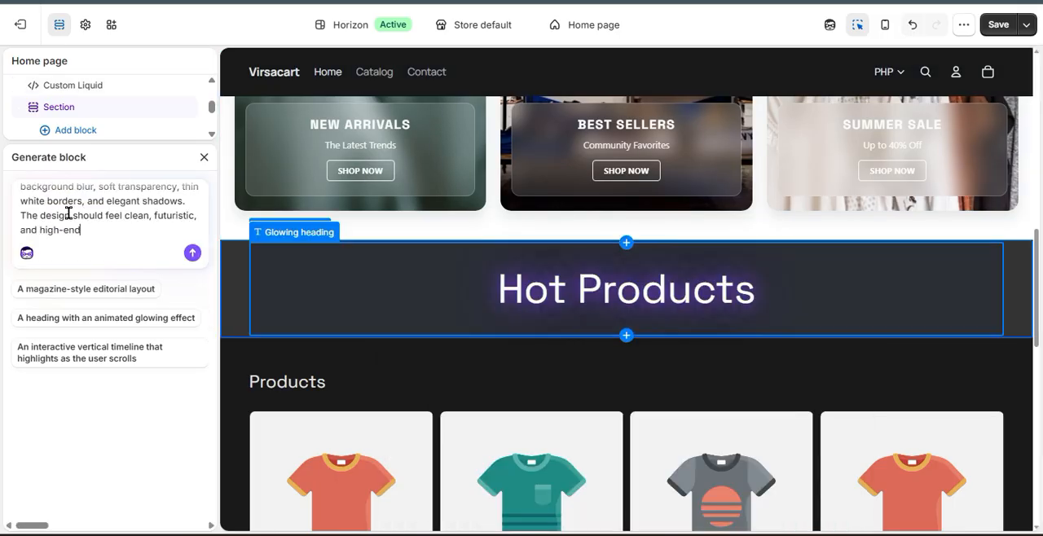
{"action": "left_click", "coordinate": [192, 253]}
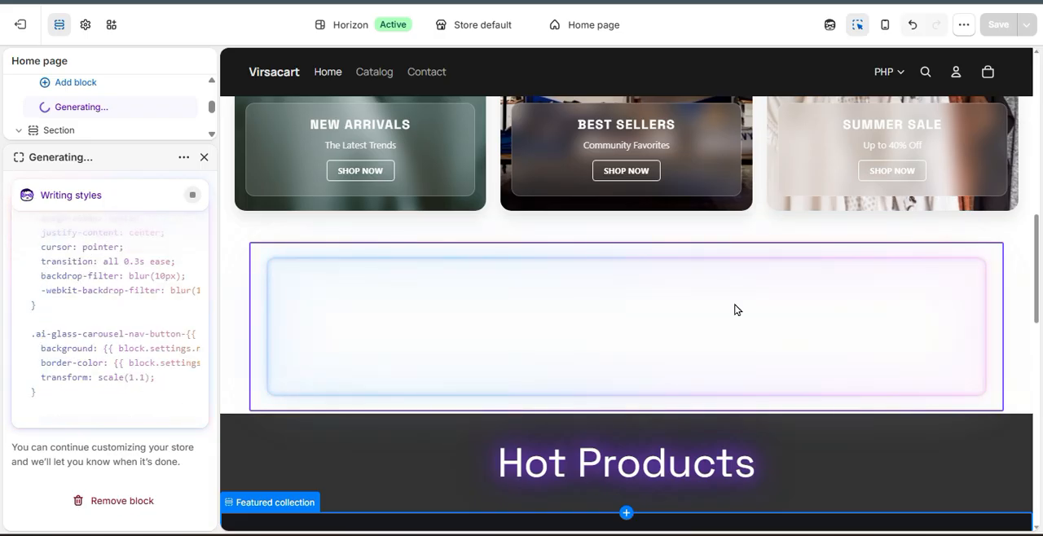
{"action": "scroll", "coordinate": [748, 308], "scroll_direction": "up", "scroll_amount": 6}
{"action": "scroll", "coordinate": [747, 277], "scroll_direction": "down", "scroll_amount": 4}
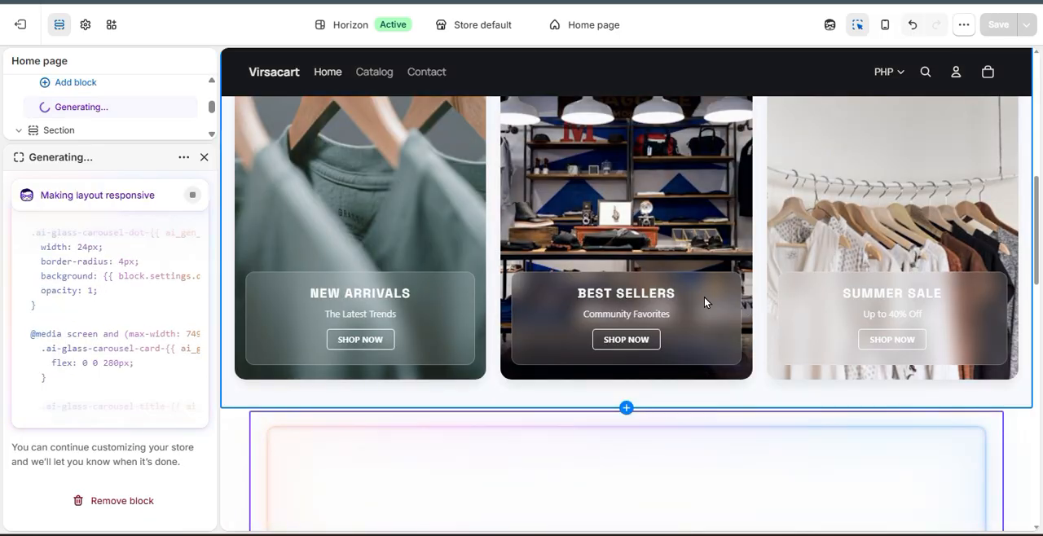
{"action": "scroll", "coordinate": [505, 330], "scroll_direction": "up", "scroll_amount": 2}
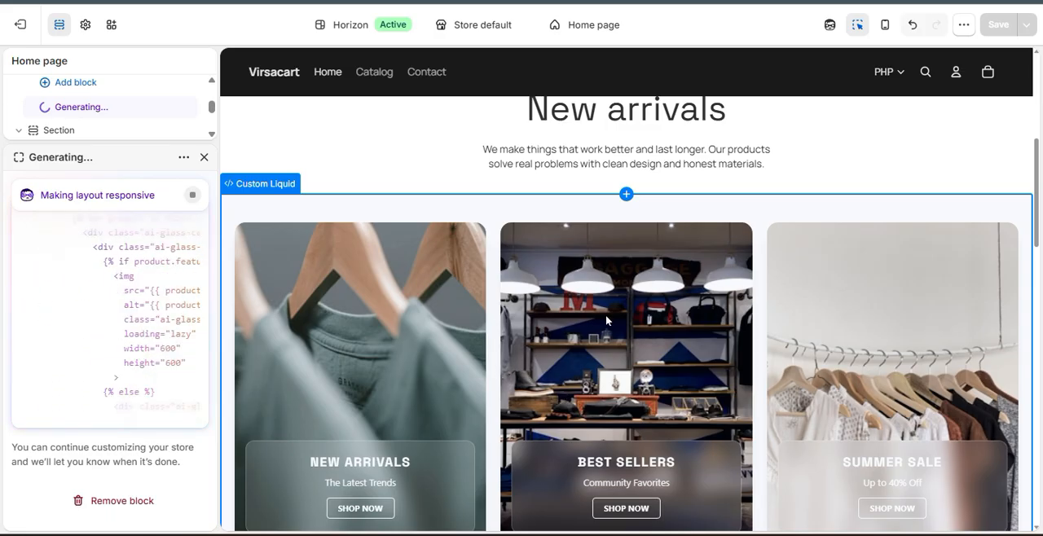
Save the home page with the generated glassmorphism carousel and open the store preview in its own page.
{"action": "scroll", "coordinate": [606, 316], "scroll_direction": "down", "scroll_amount": 2}
{"action": "scroll", "coordinate": [605, 320], "scroll_direction": "down", "scroll_amount": 2}
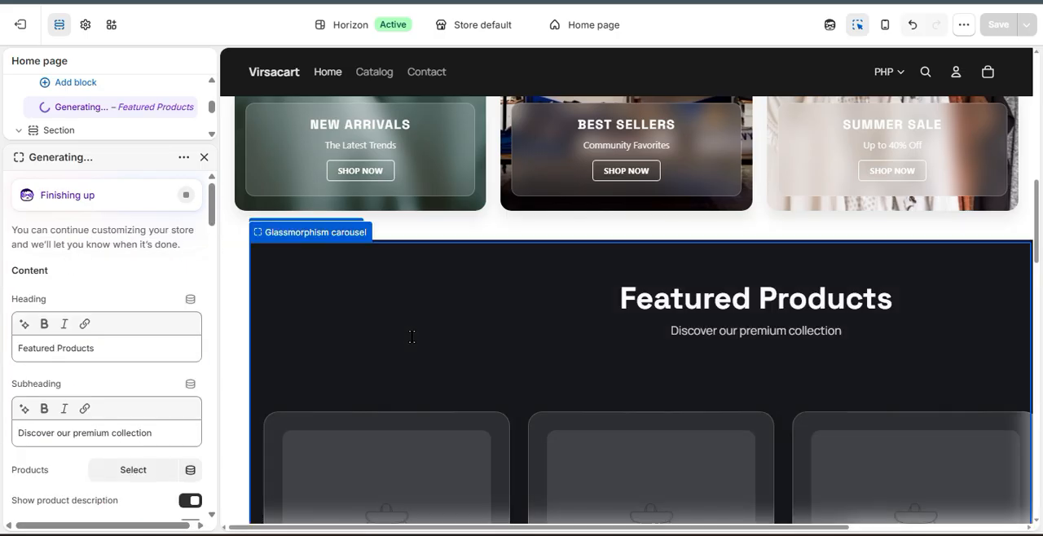
{"action": "scroll", "coordinate": [375, 318], "scroll_direction": "down", "scroll_amount": 2}
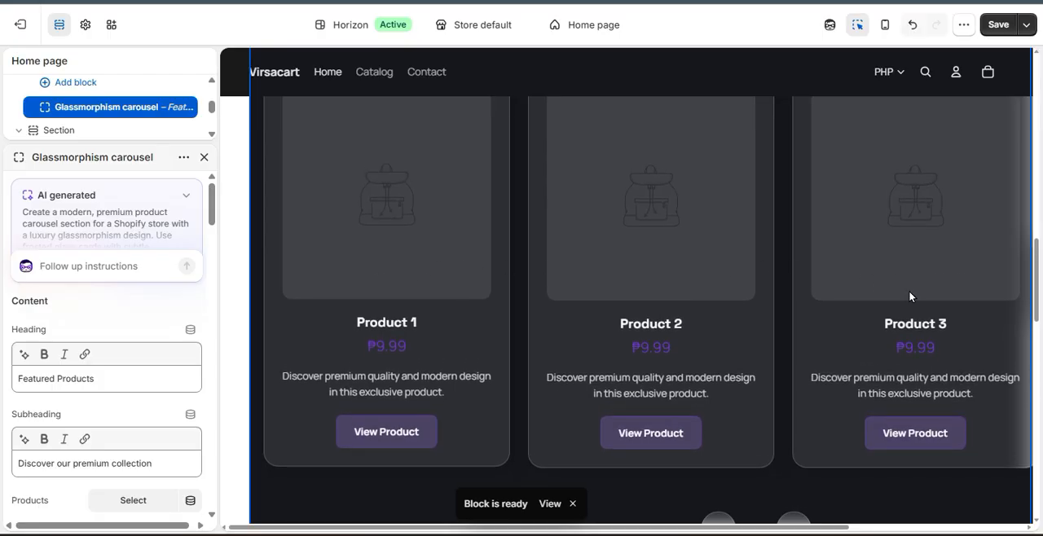
{"action": "scroll", "coordinate": [427, 333], "scroll_direction": "up", "scroll_amount": 4}
{"action": "scroll", "coordinate": [425, 335], "scroll_direction": "down", "scroll_amount": 2}
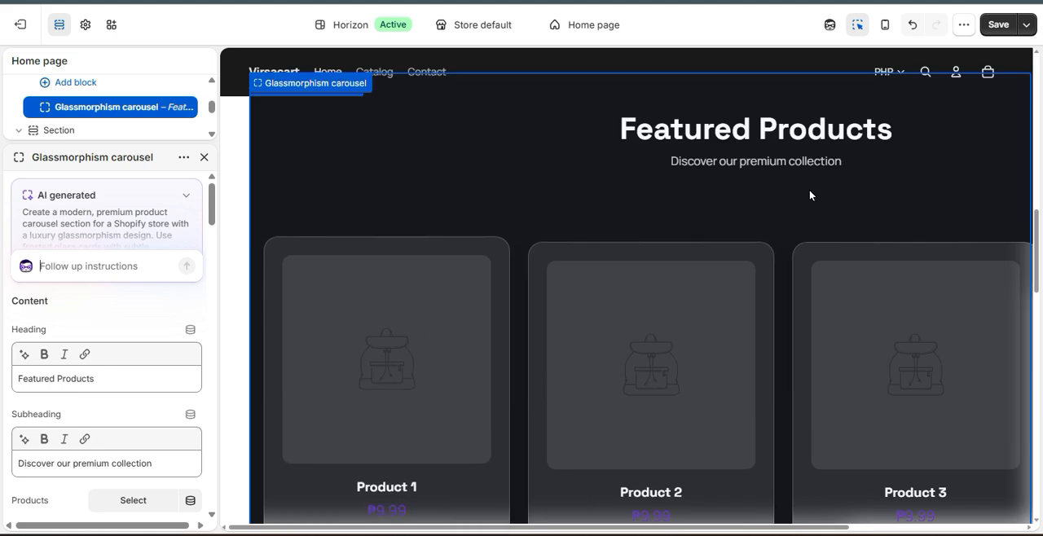
{"action": "left_click", "coordinate": [1000, 26]}
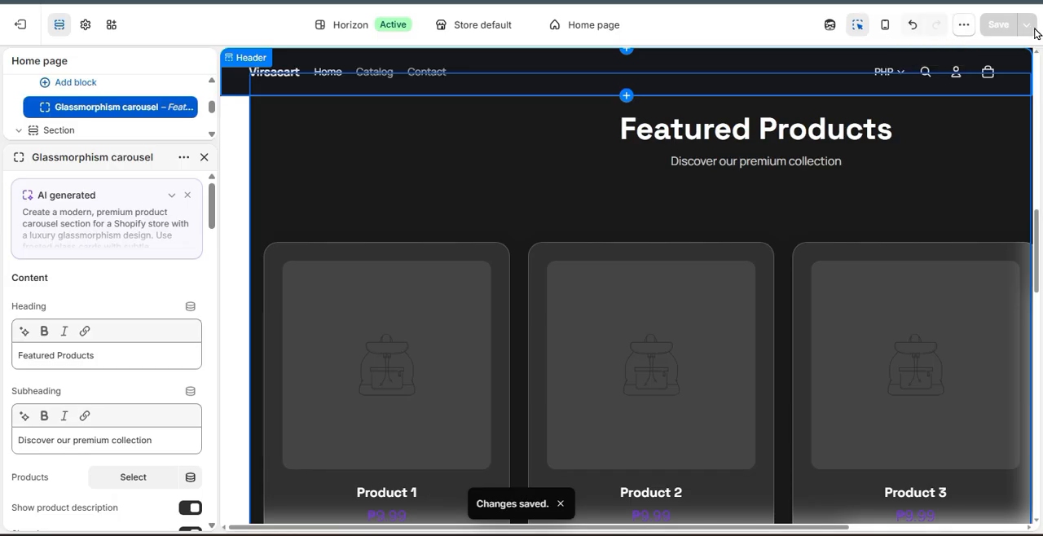
{"action": "left_click", "coordinate": [962, 26]}
{"action": "left_click", "coordinate": [849, 106]}
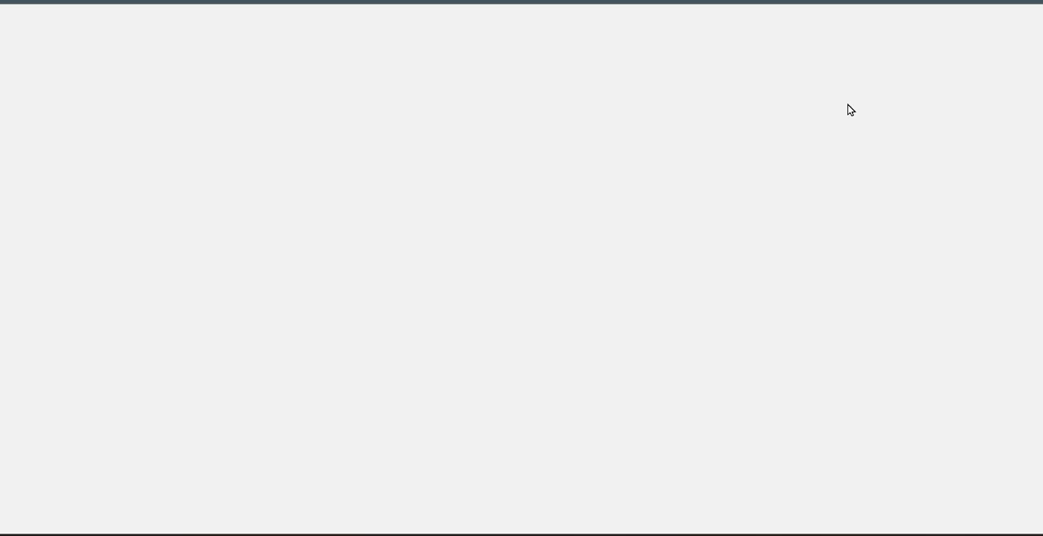
Find the product carousel in the store preview and test moving its cards forward and back.
{"action": "scroll", "coordinate": [828, 132], "scroll_direction": "down", "scroll_amount": 4}
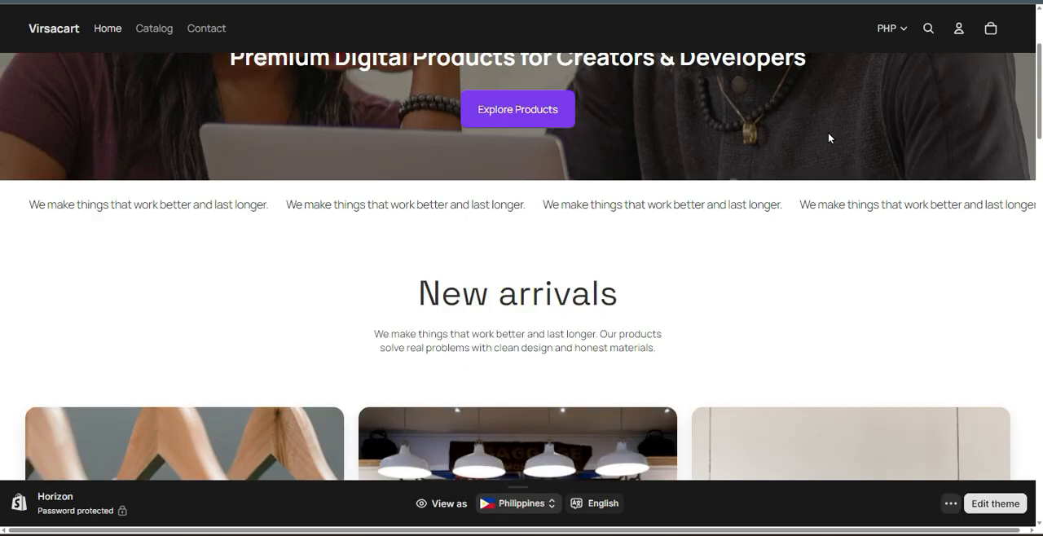
{"action": "scroll", "coordinate": [826, 137], "scroll_direction": "down", "scroll_amount": 8}
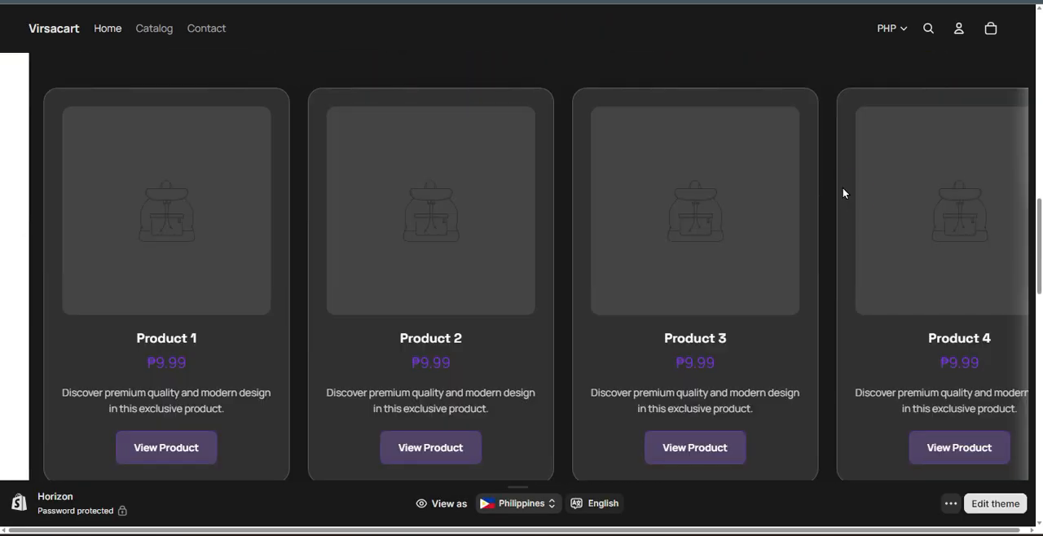
{"action": "left_click_drag", "start_coordinate": [842, 191], "coordinate": [345, 312]}
{"action": "left_click", "coordinate": [549, 356]}
{"action": "scroll", "coordinate": [549, 356], "scroll_direction": "down", "scroll_amount": 2}
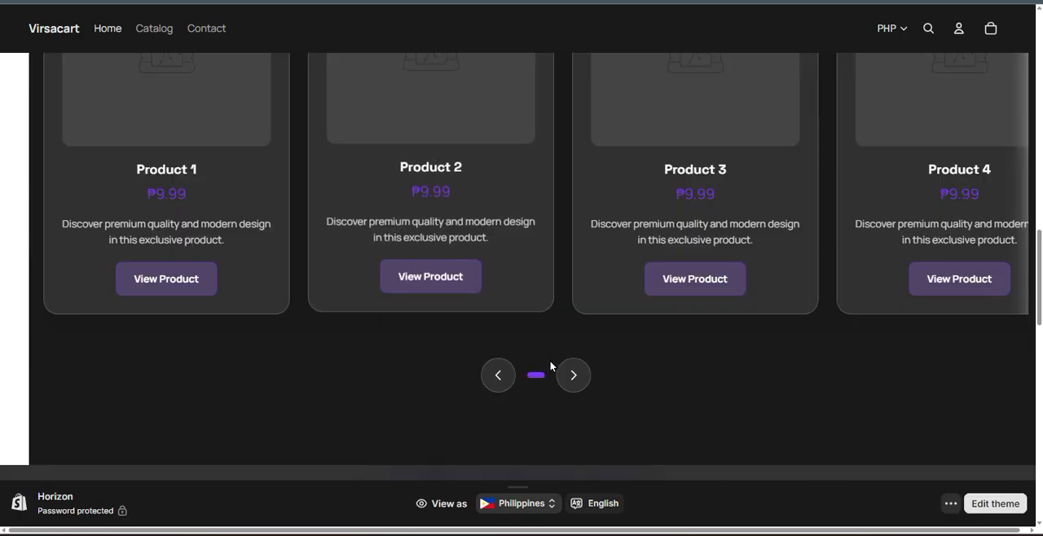
{"action": "left_click", "coordinate": [573, 377]}
{"action": "left_click", "coordinate": [498, 375]}
{"action": "left_click", "coordinate": [570, 377]}
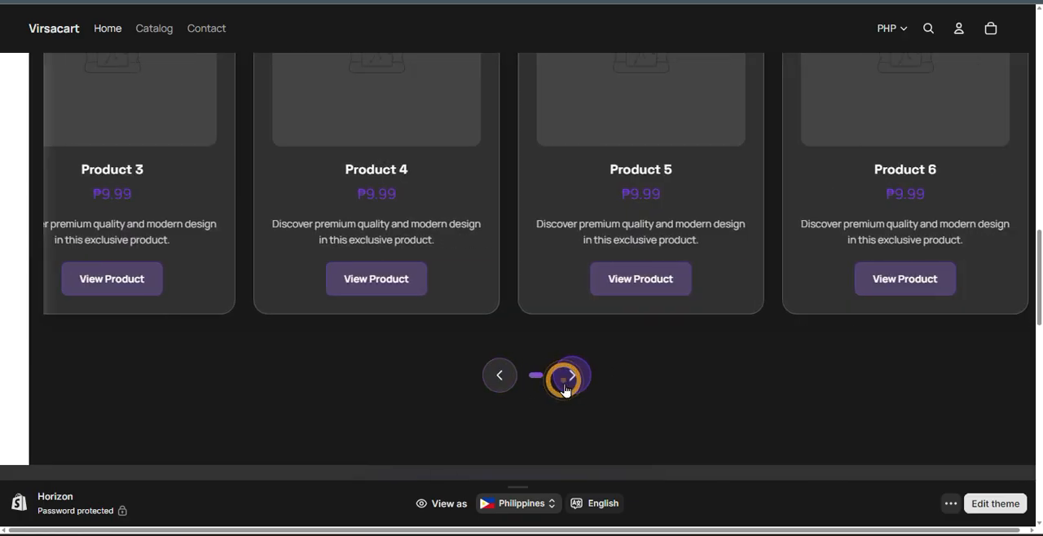
Examine the glass styling and hover effect of the carousel's product cards in the store preview.
{"action": "scroll", "coordinate": [564, 403], "scroll_direction": "up", "scroll_amount": 2}
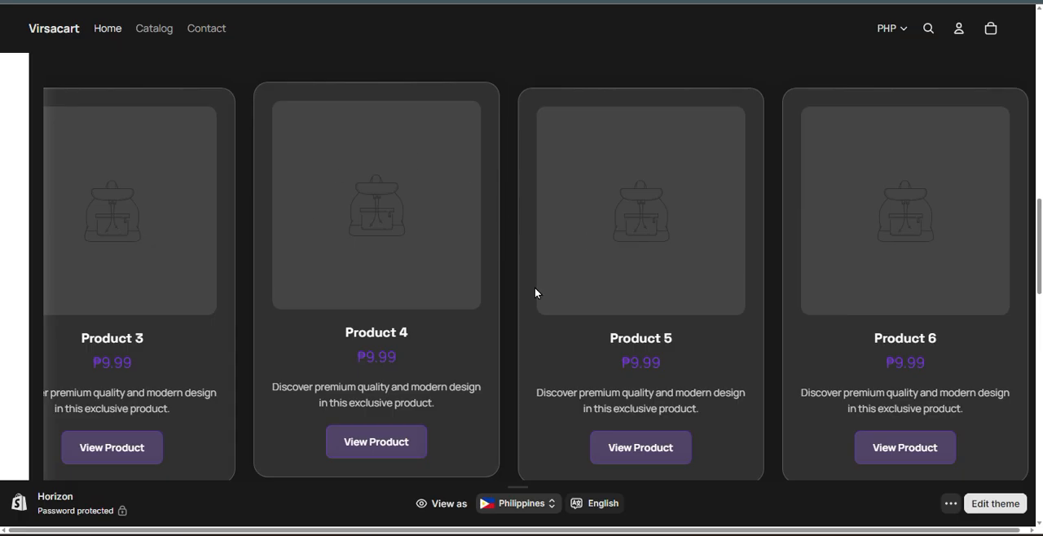
{"action": "scroll", "coordinate": [416, 322], "scroll_direction": "down", "scroll_amount": 2}
{"action": "scroll", "coordinate": [406, 330], "scroll_direction": "up", "scroll_amount": 2}
{"action": "scroll", "coordinate": [405, 330], "scroll_direction": "down", "scroll_amount": 2}
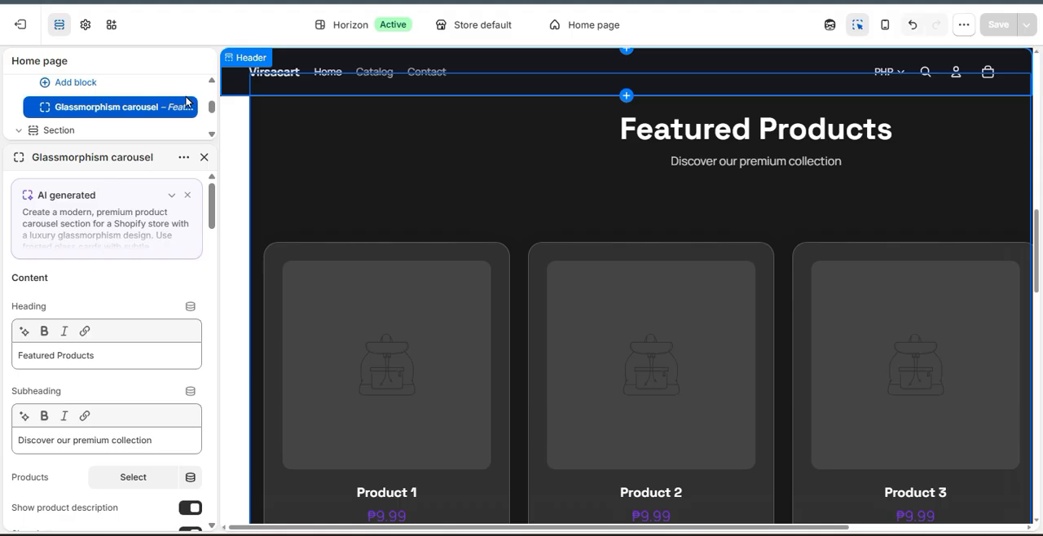
Return to the theme editor and check which products can be assigned to the glassmorphism carousel.
{"action": "scroll", "coordinate": [337, 340], "scroll_direction": "down", "scroll_amount": 2}
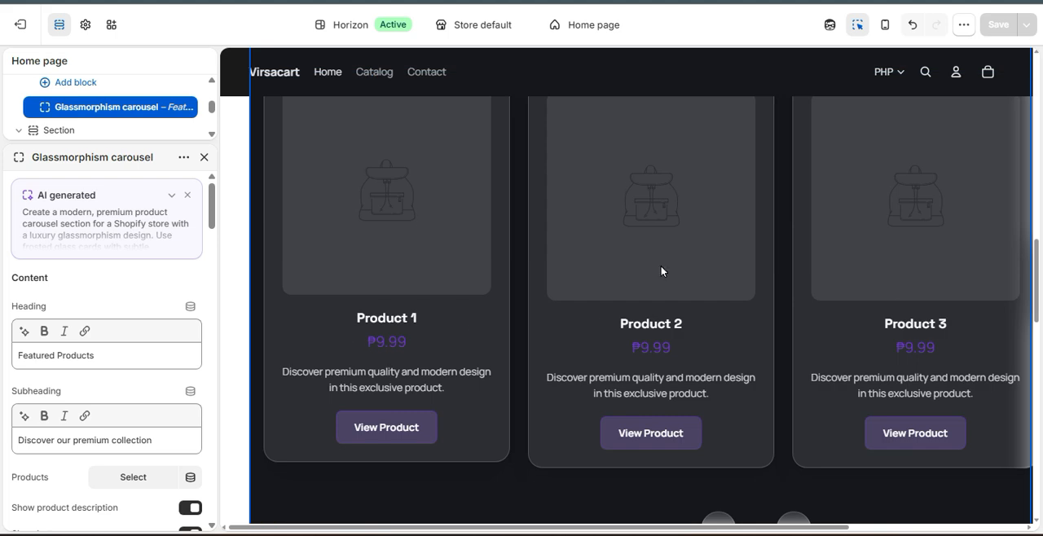
{"action": "scroll", "coordinate": [57, 375], "scroll_direction": "down", "scroll_amount": 2}
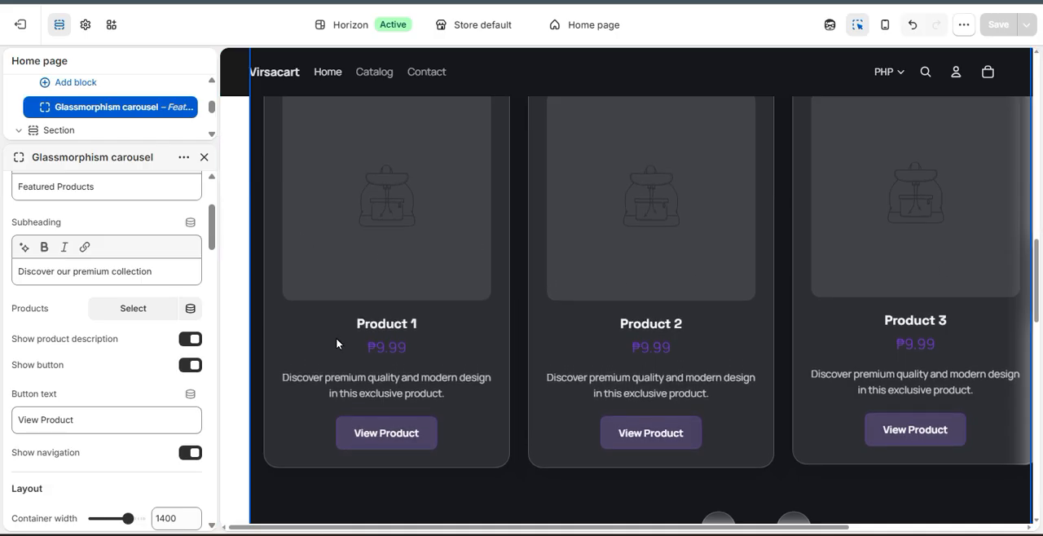
{"action": "left_click", "coordinate": [119, 314]}
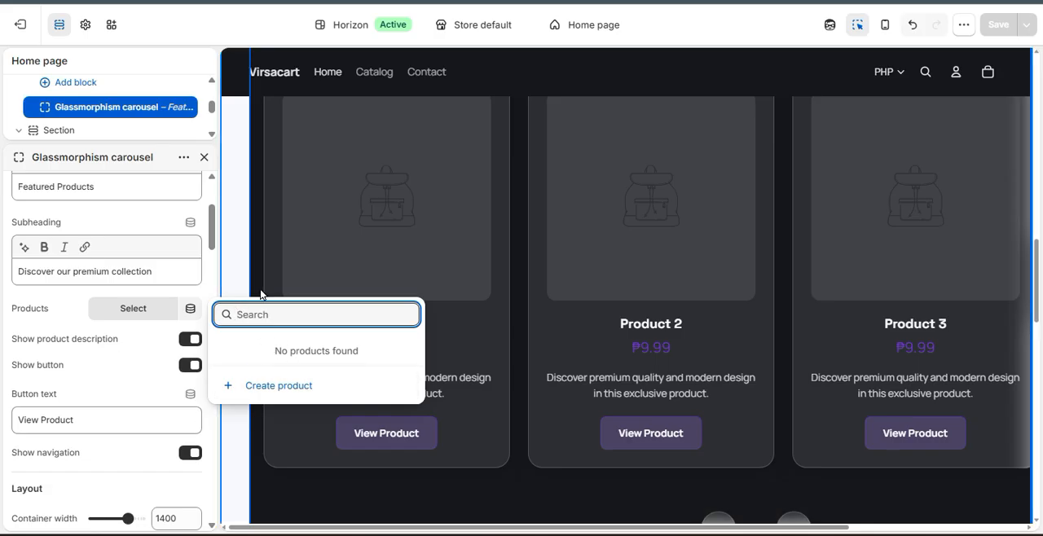
{"action": "left_click", "coordinate": [144, 284]}
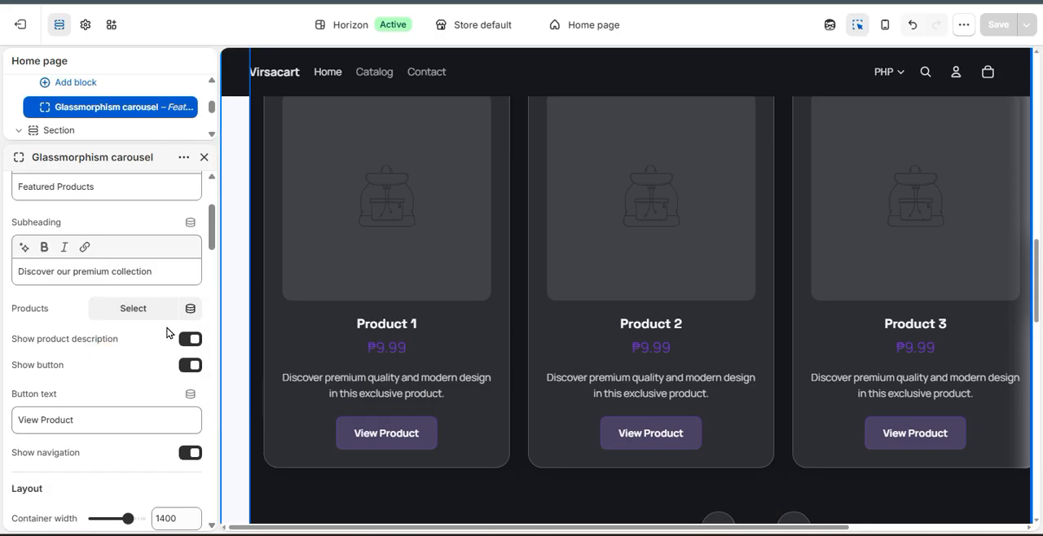
{"action": "scroll", "coordinate": [692, 299], "scroll_direction": "up", "scroll_amount": 2}
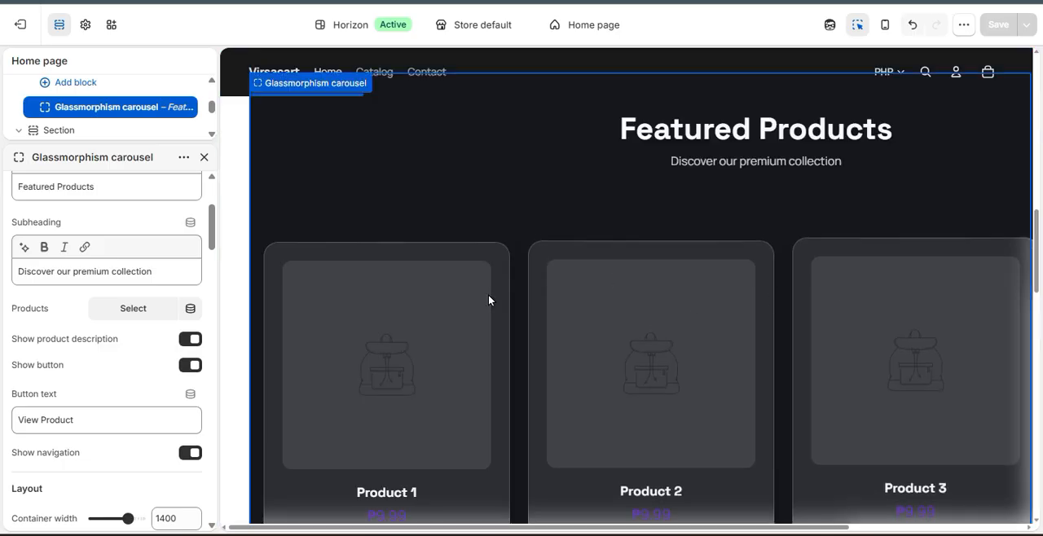
{"action": "scroll", "coordinate": [348, 310], "scroll_direction": "down", "scroll_amount": 2}
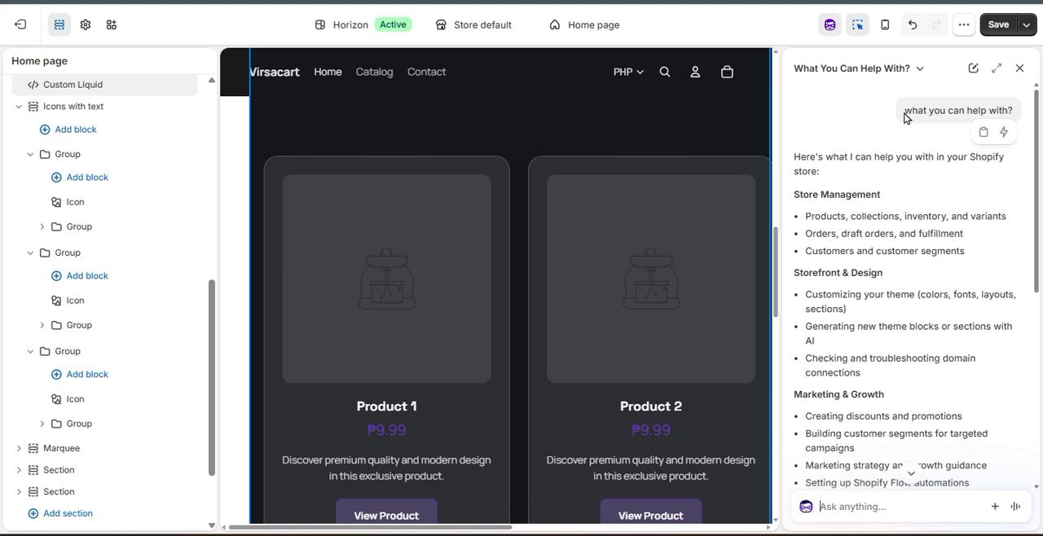
Read the AI assistant's answer to "what you can help with?", including its Store Management capabilities.
{"action": "left_click_drag", "start_coordinate": [905, 109], "coordinate": [1002, 109]}
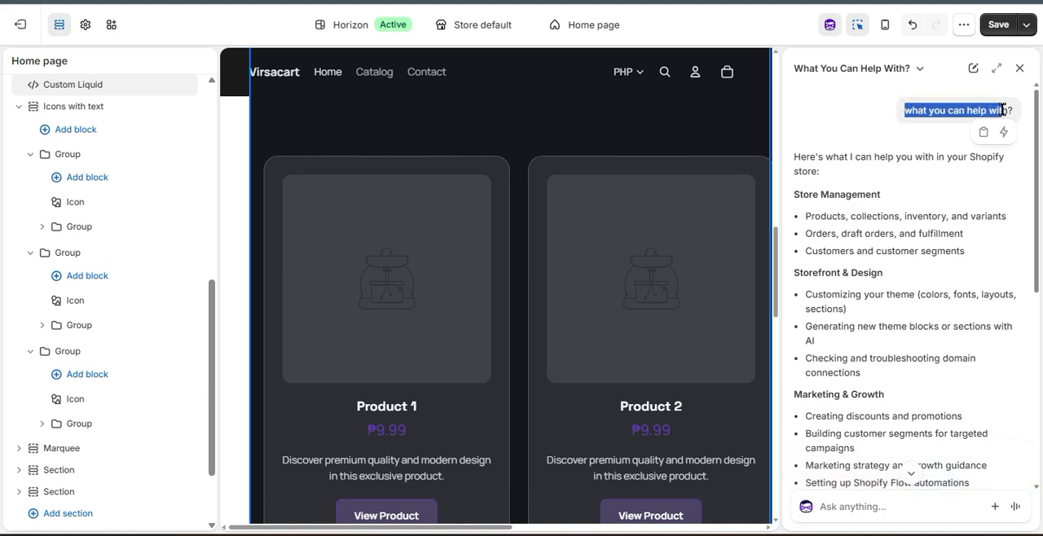
{"action": "left_click", "coordinate": [933, 229]}
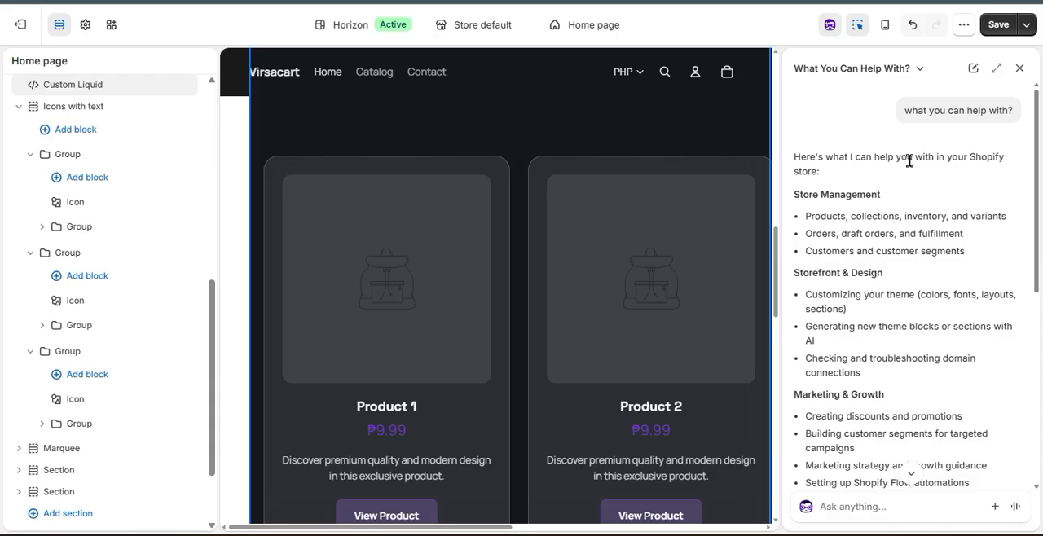
{"action": "left_click_drag", "start_coordinate": [798, 193], "coordinate": [884, 200]}
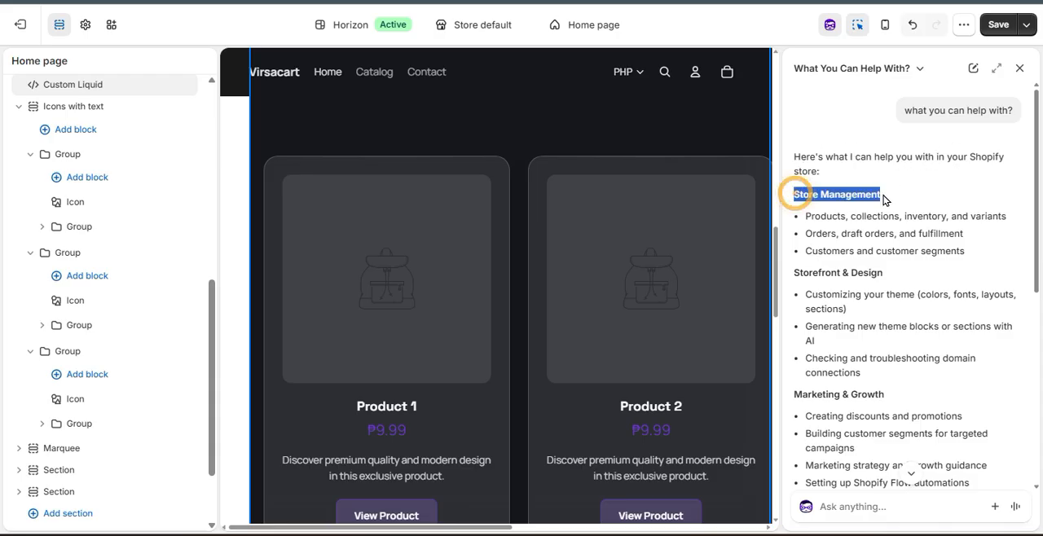
{"action": "left_click", "coordinate": [923, 256]}
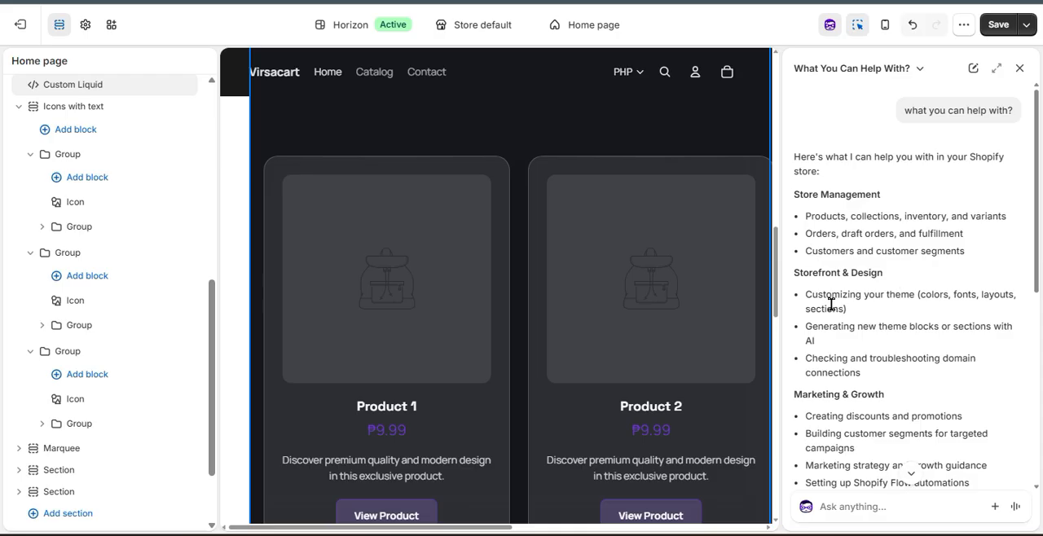
Copy "Customizing your theme (colors, fonts, layouts, sections)" from the assistant's answer into a new message.
{"action": "left_click_drag", "start_coordinate": [827, 295], "coordinate": [879, 296]}
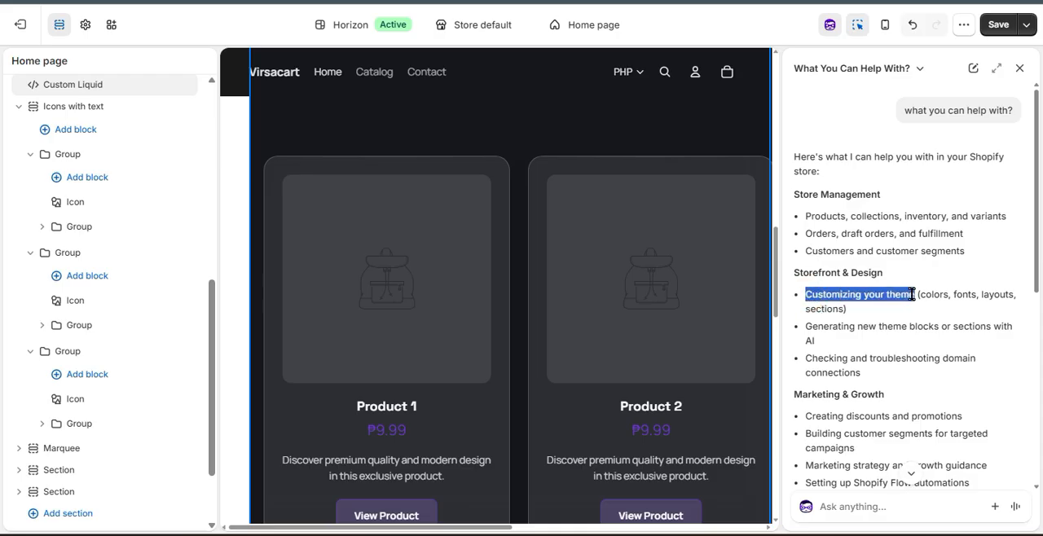
{"action": "left_click_drag", "start_coordinate": [912, 296], "coordinate": [916, 308]}
{"action": "key", "text": "ctrl+c"}
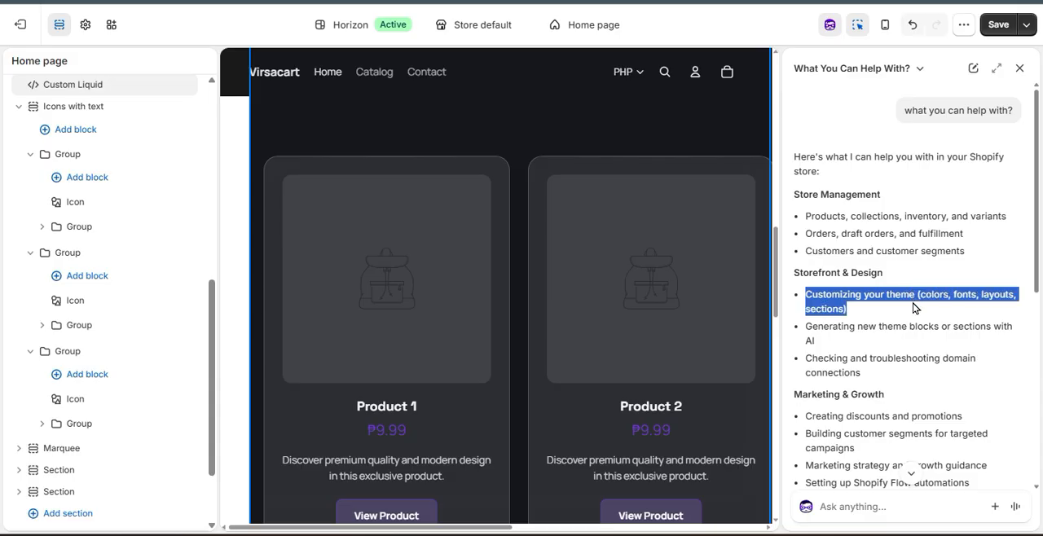
{"action": "left_click", "coordinate": [862, 510]}
{"action": "key", "text": "ctrl+v"}
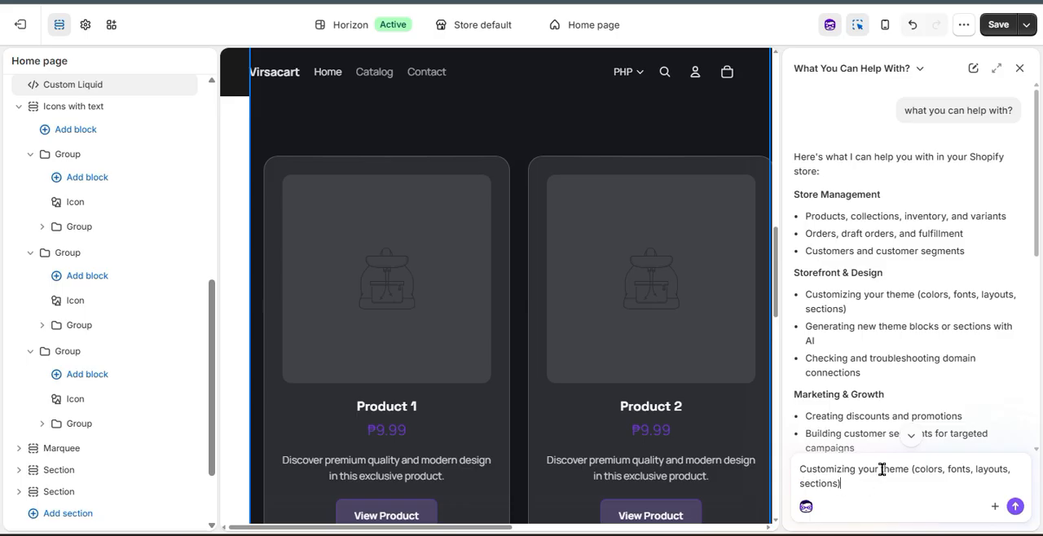
Reword the message to "Customizing theme with modren layout (colors, fonts, layouts, sections)" and submit it to the assistant.
{"action": "key", "text": "BackSpace"}
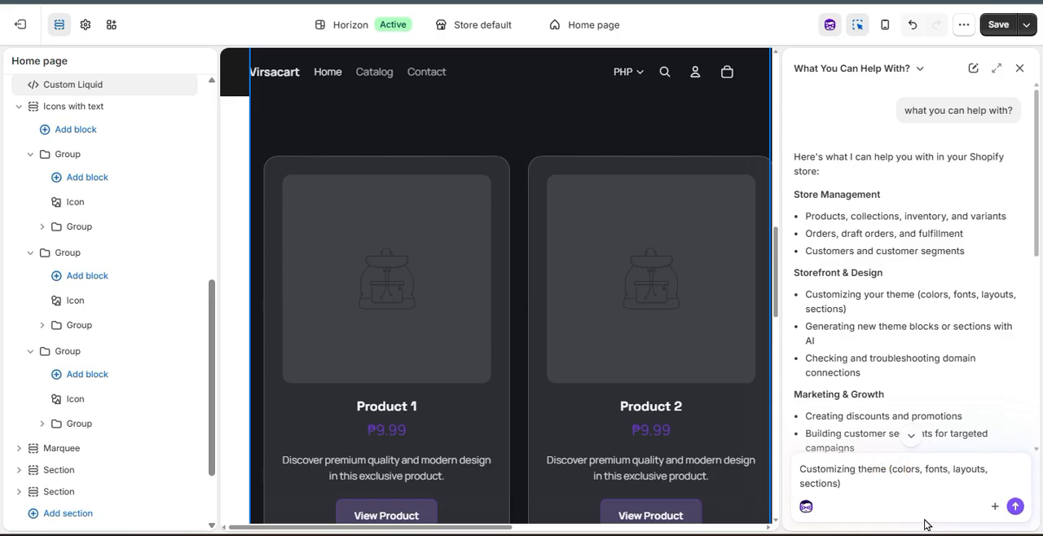
{"action": "type", "text": "with modre"}
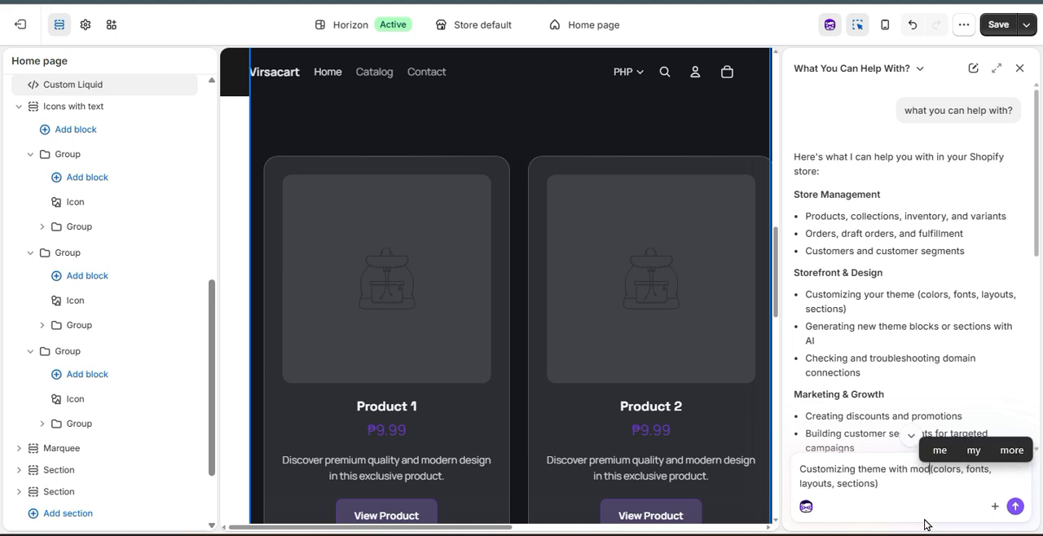
{"action": "type", "text": "n layout"}
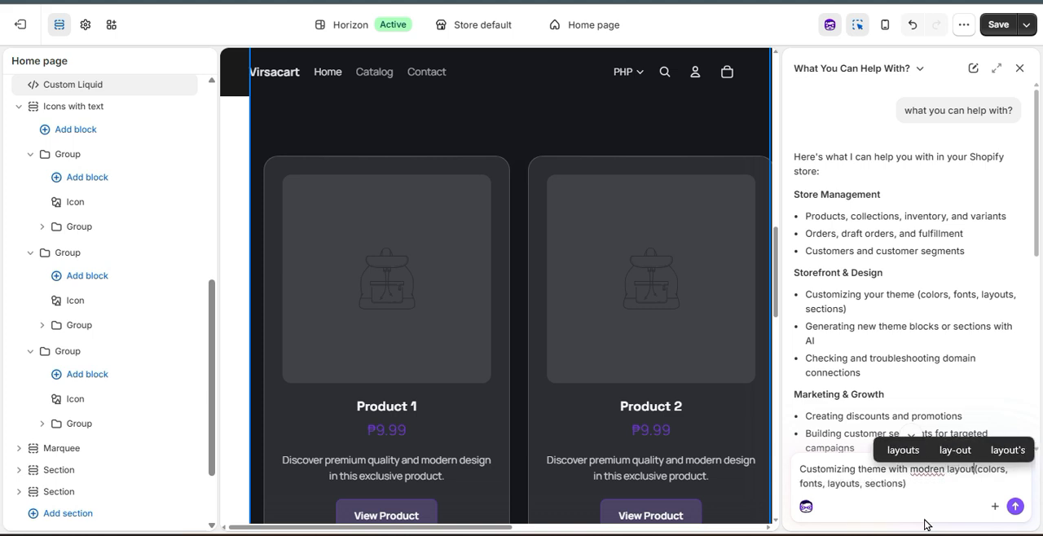
{"action": "key", "text": "Return"}
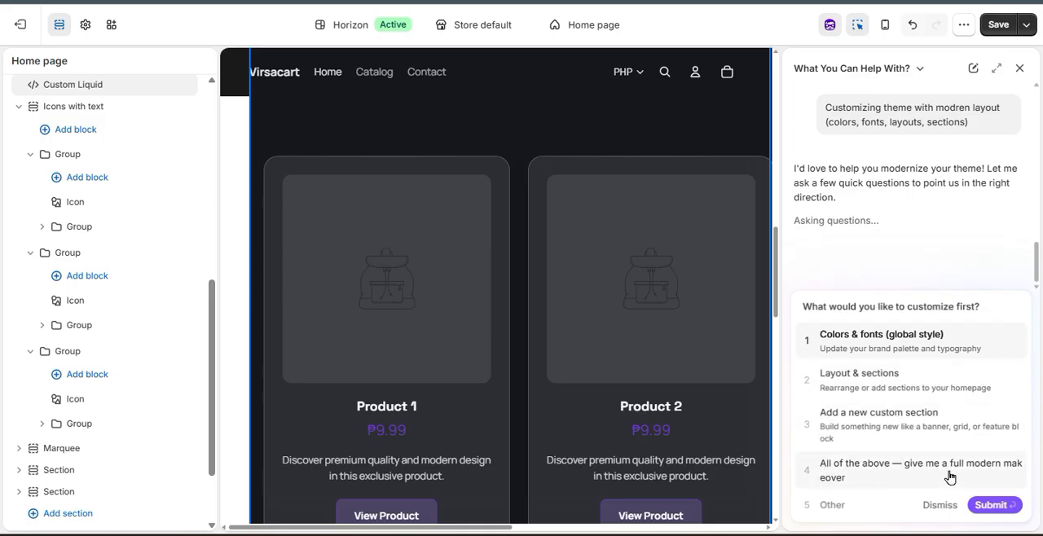
Answer the assistant's questions with a full modern makeover, the Light & minimal color vibe and the Modern sans-serif font style.
{"action": "left_click", "coordinate": [855, 473]}
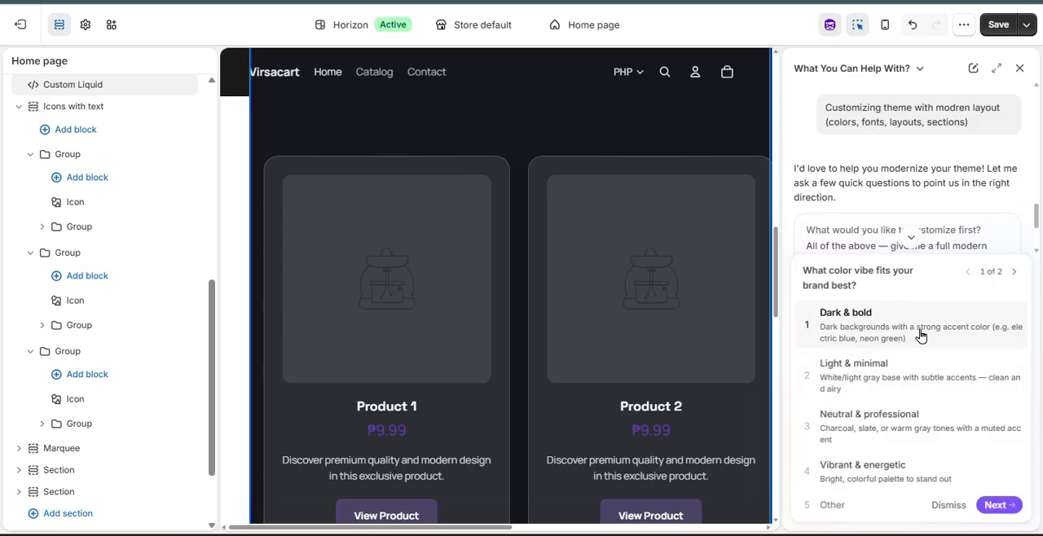
{"action": "left_click", "coordinate": [933, 383]}
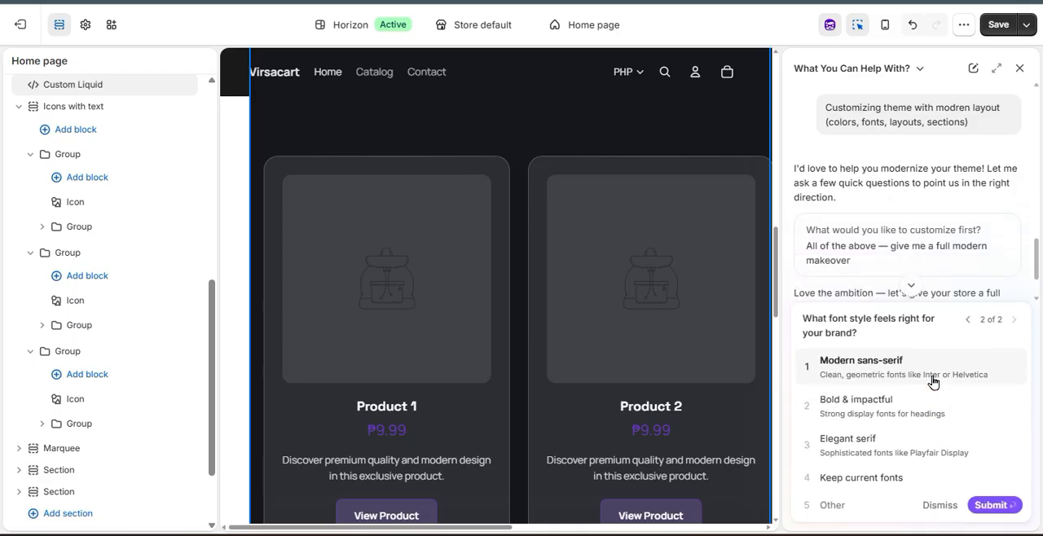
{"action": "left_click", "coordinate": [909, 367]}
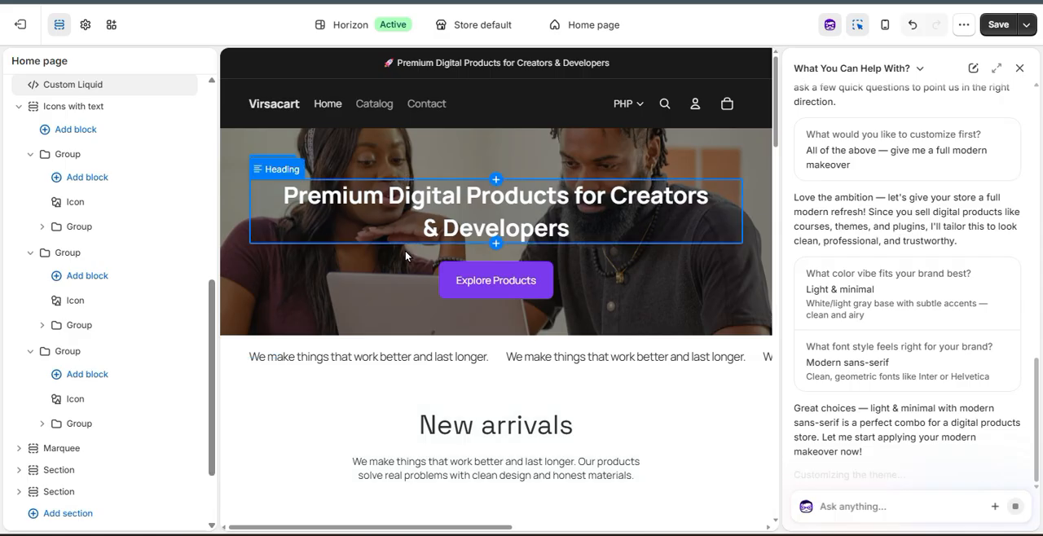
Request an AI change to the hero's Explore Products button with the instruction "i wanna glass effect".
{"action": "left_click", "coordinate": [494, 286]}
{"action": "left_click", "coordinate": [432, 324]}
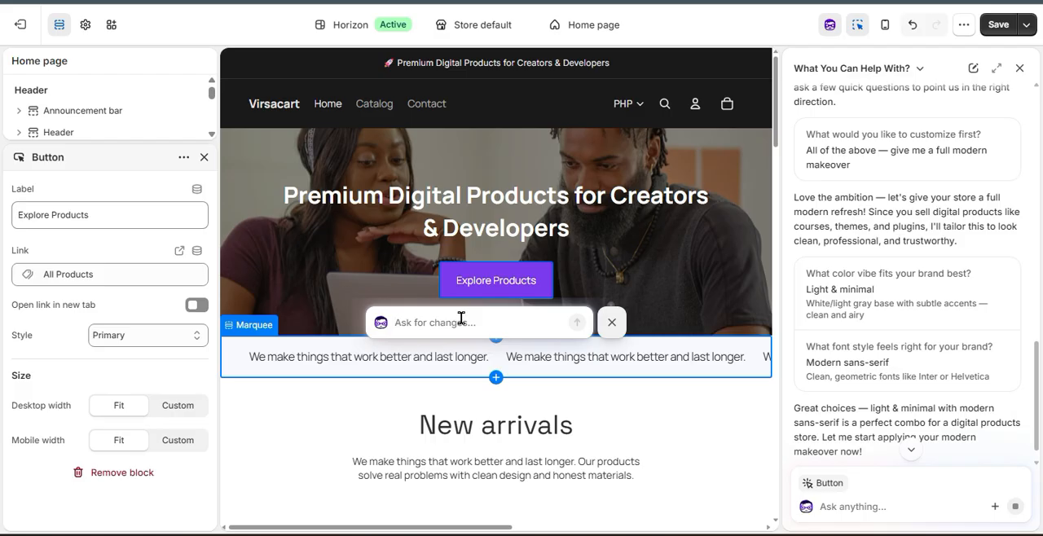
{"action": "type", "text": "i wanna glass desi"}
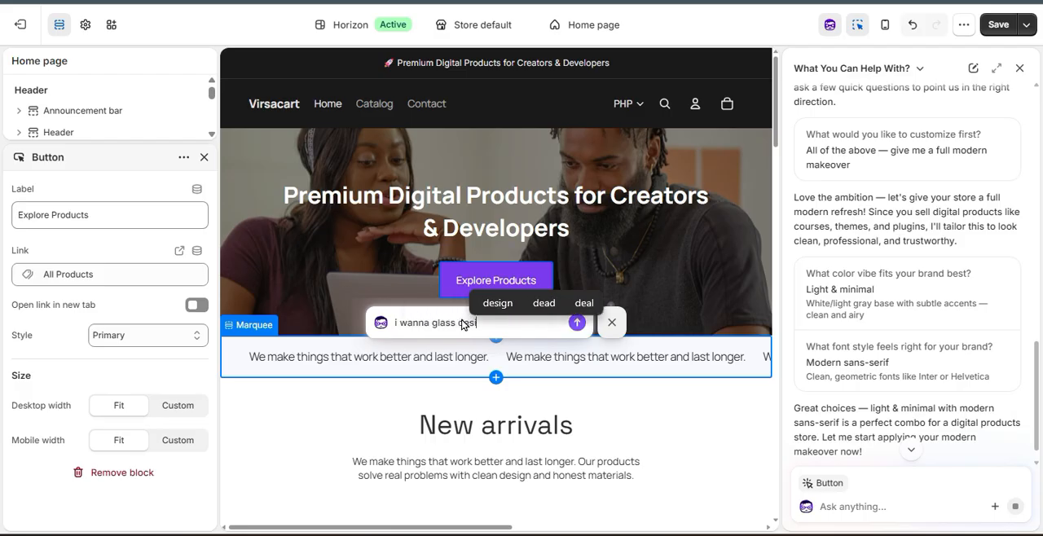
{"action": "type", "text": "gn"}
{"action": "key", "text": "BackSpace"}
{"action": "key", "text": "BackSpace"}
{"action": "key", "text": "BackSpace"}
{"action": "key", "text": "BackSpace"}
{"action": "key", "text": "BackSpace"}
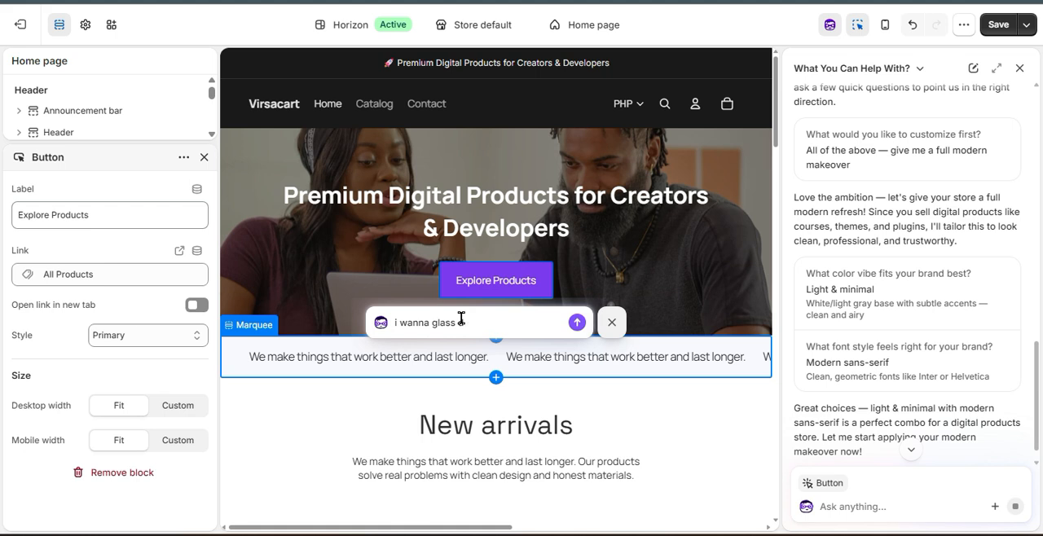
{"action": "type", "text": "effect"}
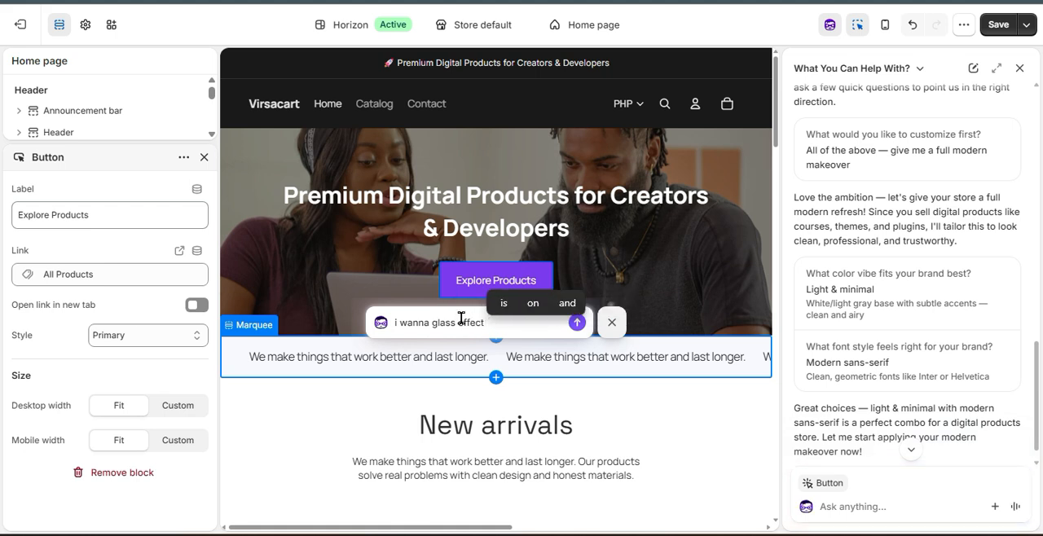
{"action": "key", "text": "Return"}
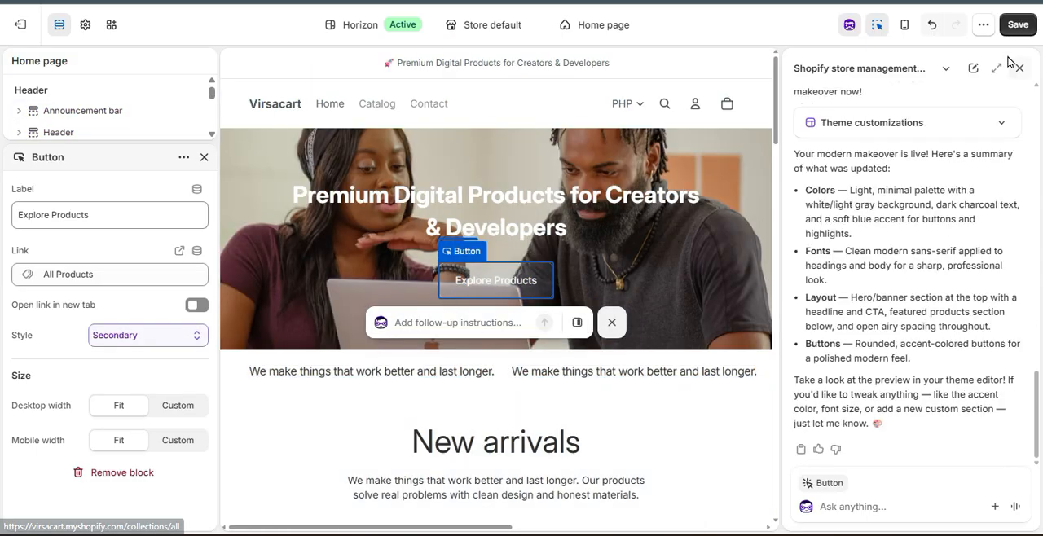
Save the theme changes and check the hero and New arrivals area on the storefront preview.
{"action": "left_click", "coordinate": [1008, 29]}
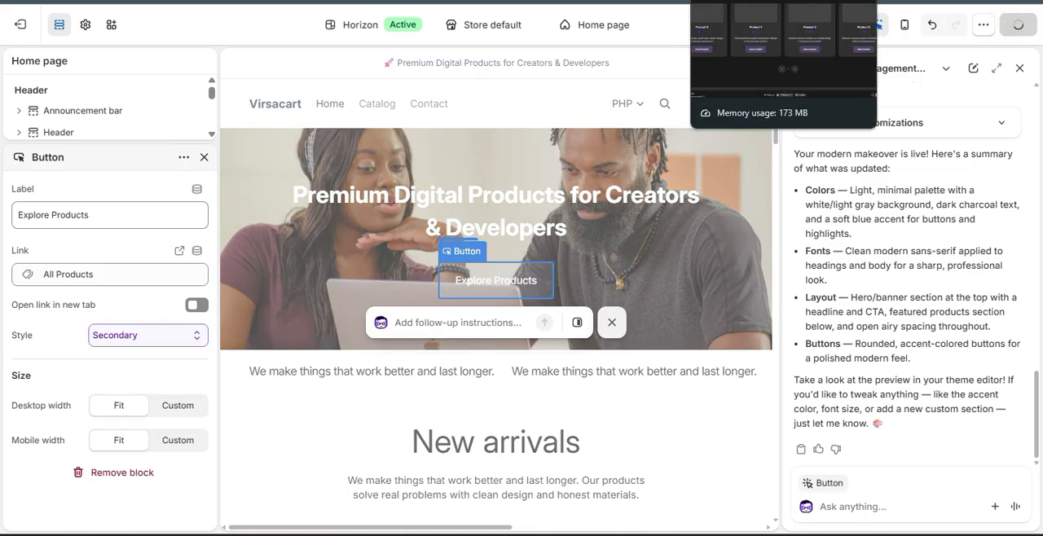
{"action": "left_click", "coordinate": [746, 1]}
{"action": "scroll", "coordinate": [90, 282], "scroll_direction": "up", "scroll_amount": 12}
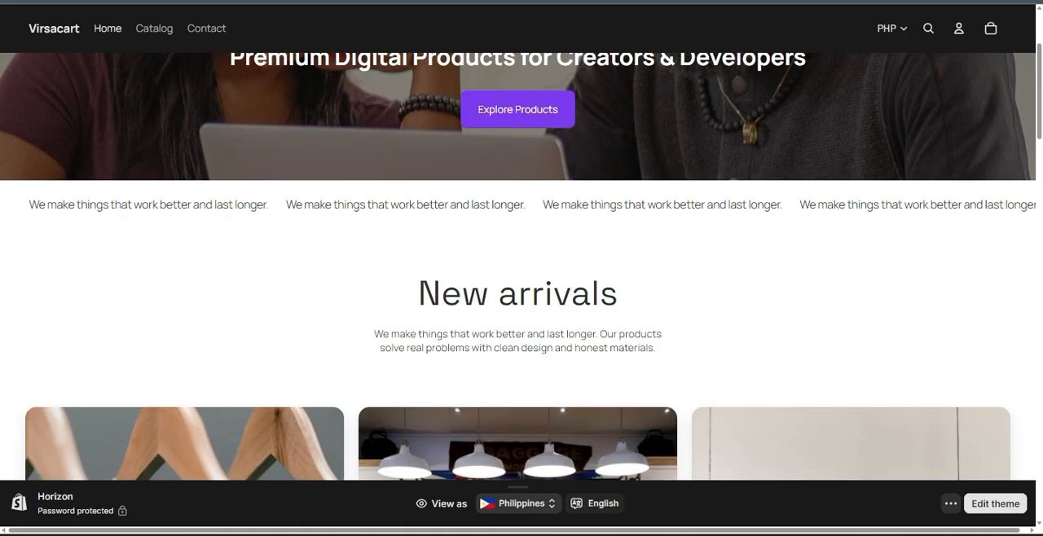
{"action": "scroll", "coordinate": [64, 145], "scroll_direction": "up", "scroll_amount": 3}
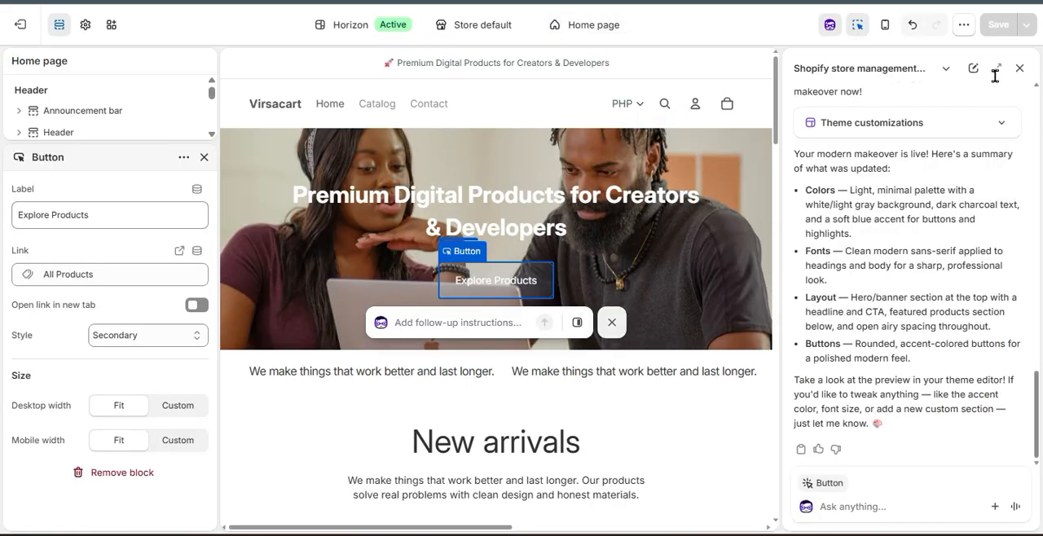
Close the assistant and generate an AI category showcase block directly above the Featured Products carousel.
{"action": "left_click", "coordinate": [1022, 69]}
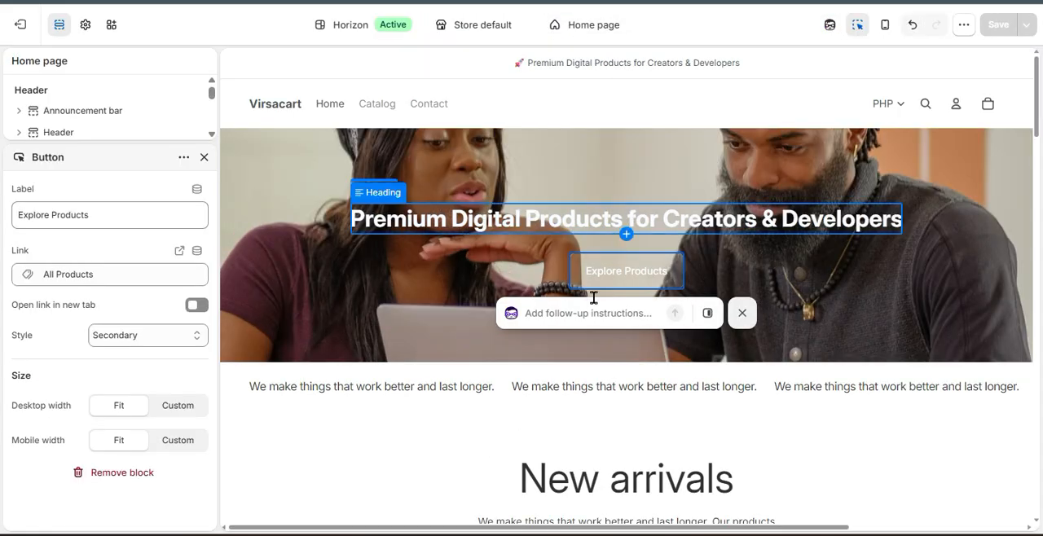
{"action": "scroll", "coordinate": [440, 343], "scroll_direction": "down", "scroll_amount": 10}
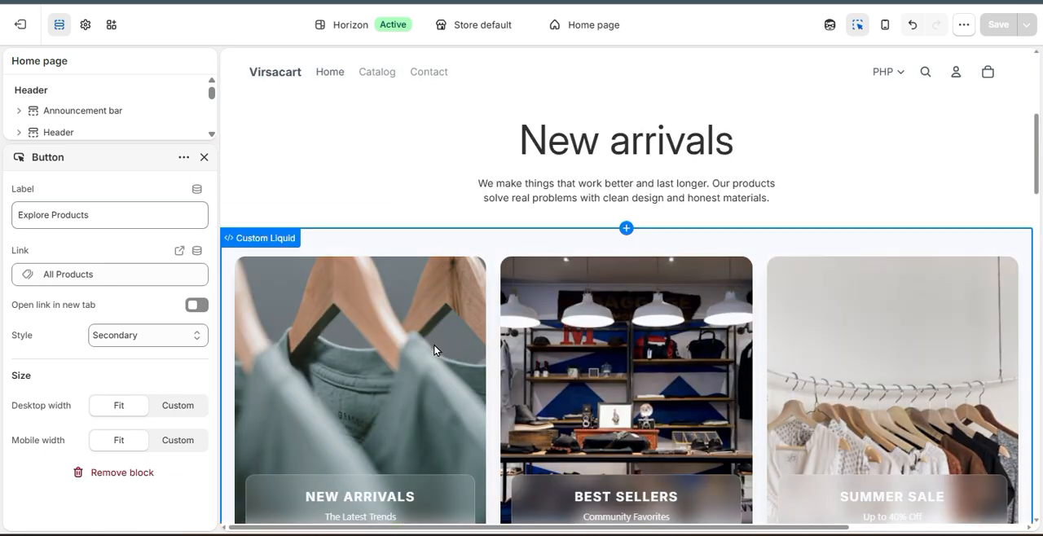
{"action": "scroll", "coordinate": [430, 351], "scroll_direction": "down", "scroll_amount": 5}
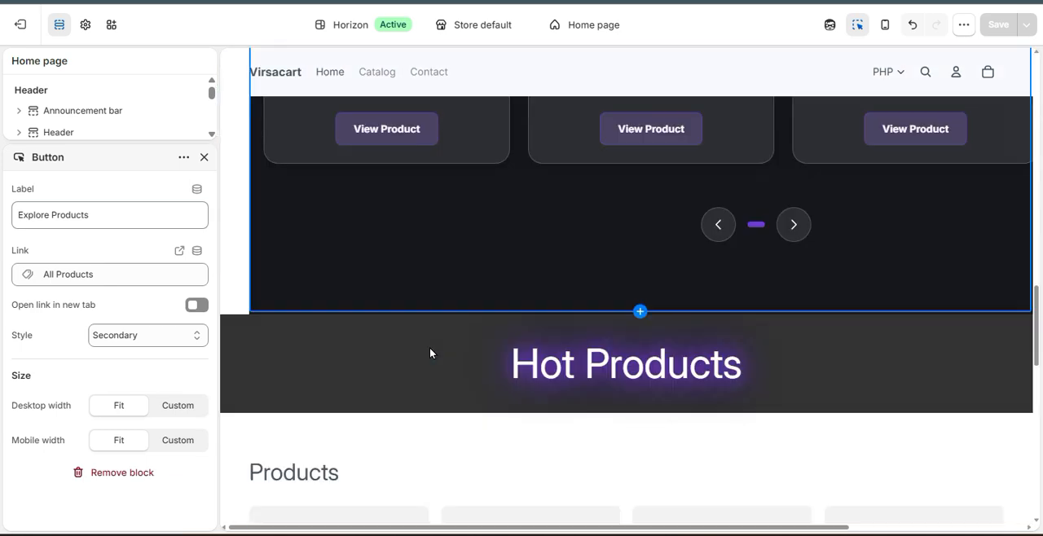
{"action": "scroll", "coordinate": [431, 353], "scroll_direction": "up", "scroll_amount": 8}
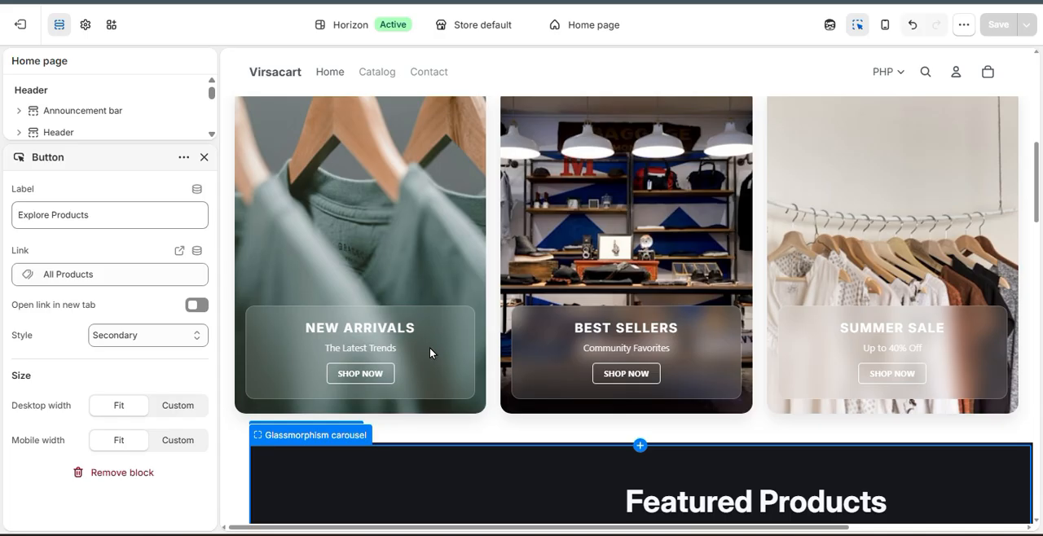
{"action": "scroll", "coordinate": [430, 353], "scroll_direction": "down", "scroll_amount": 2}
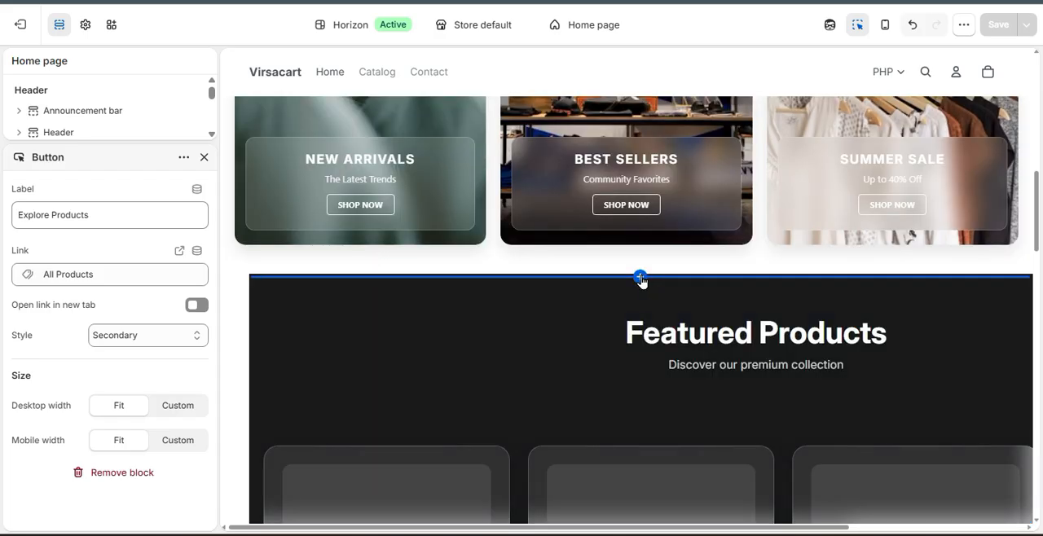
{"action": "left_click", "coordinate": [640, 278]}
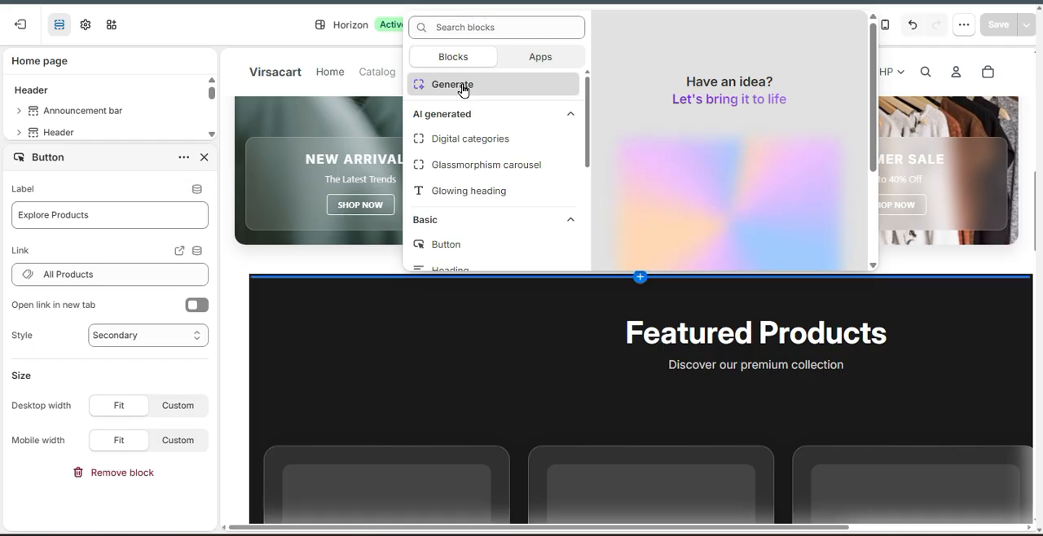
{"action": "left_click", "coordinate": [462, 91]}
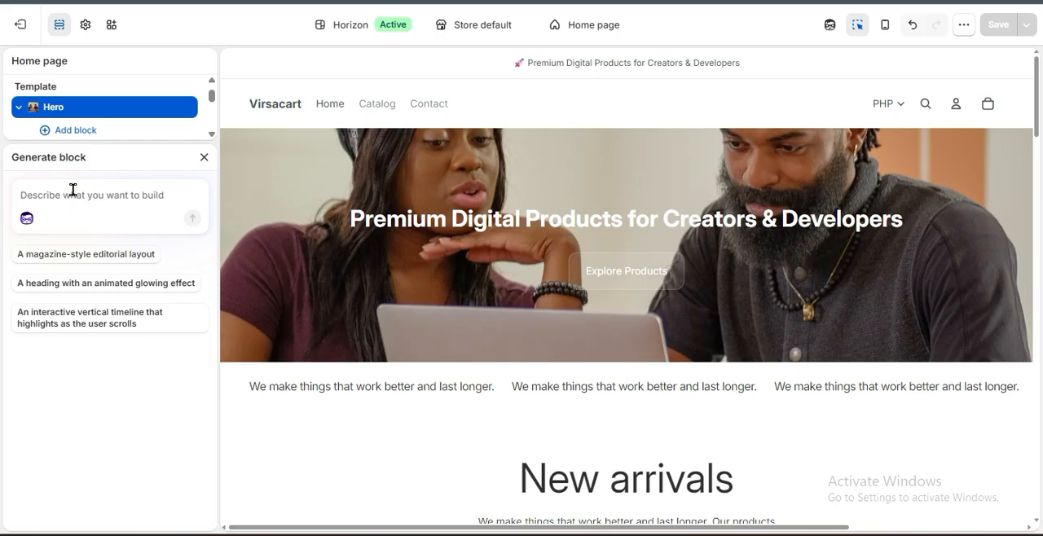
{"action": "scroll", "coordinate": [610, 306], "scroll_direction": "down", "scroll_amount": 2}
{"action": "scroll", "coordinate": [574, 251], "scroll_direction": "up", "scroll_amount": 2}
{"action": "scroll", "coordinate": [574, 251], "scroll_direction": "down", "scroll_amount": 4}
{"action": "scroll", "coordinate": [351, 235], "scroll_direction": "up", "scroll_amount": 2}
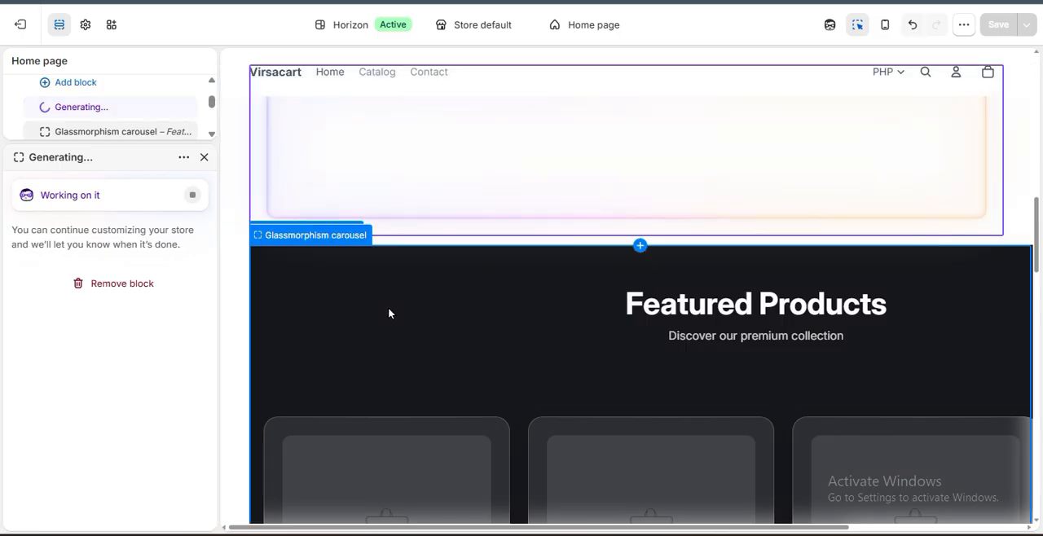
{"action": "scroll", "coordinate": [389, 309], "scroll_direction": "up", "scroll_amount": 2}
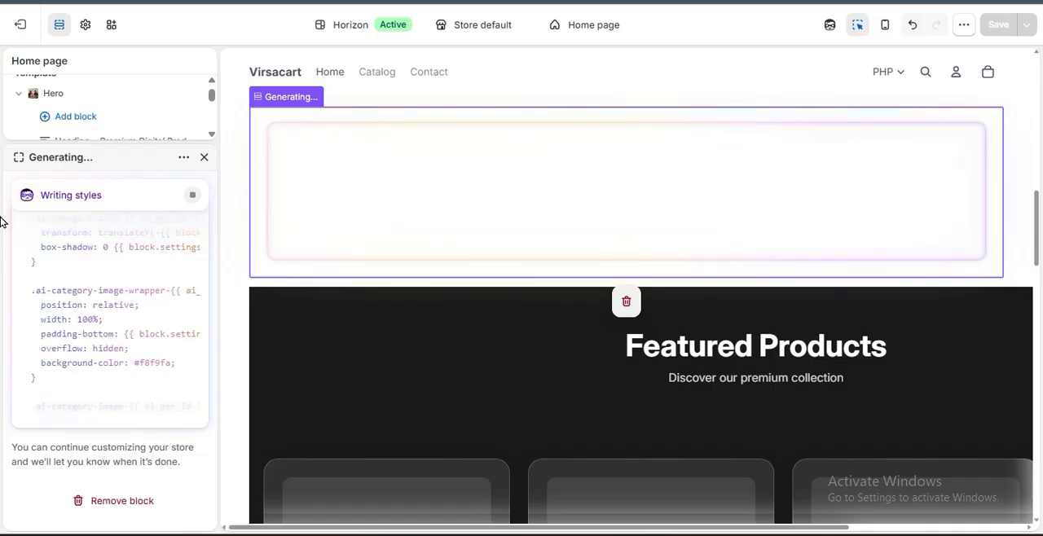
Preview the home page's collection cards and product carousel in mobile view, and return to desktop view.
{"action": "left_click", "coordinate": [886, 27]}
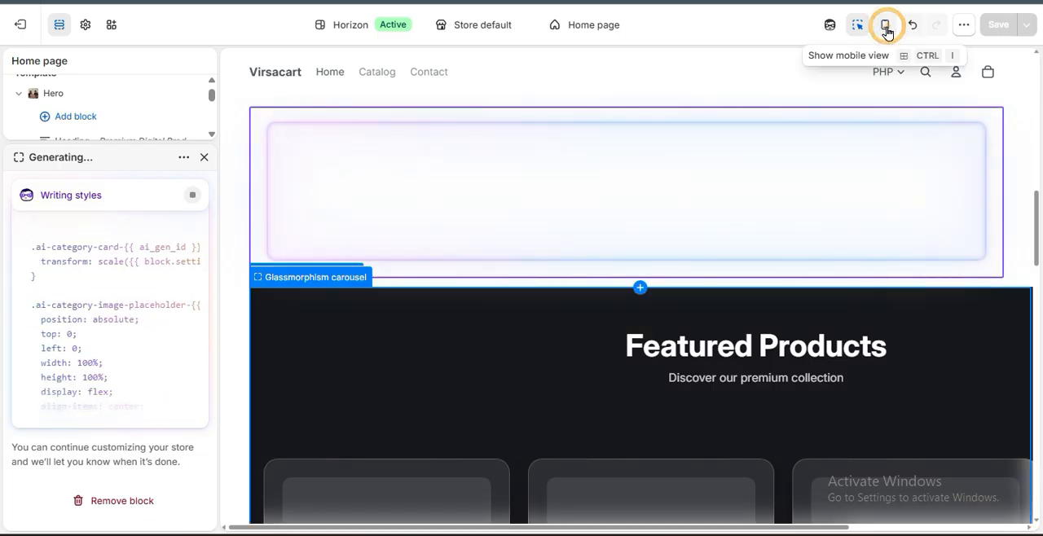
{"action": "scroll", "coordinate": [644, 371], "scroll_direction": "down", "scroll_amount": 5}
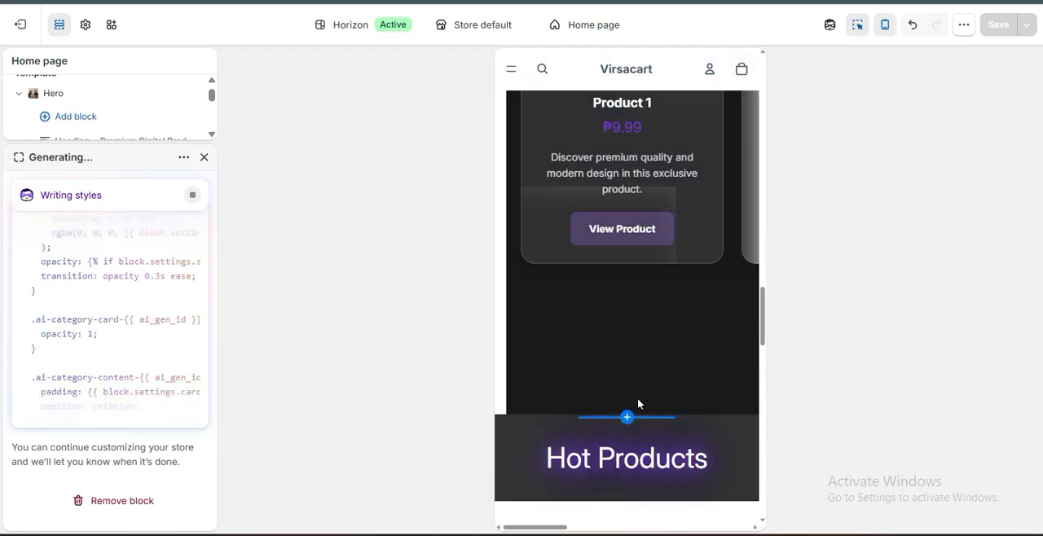
{"action": "scroll", "coordinate": [642, 376], "scroll_direction": "up", "scroll_amount": 4}
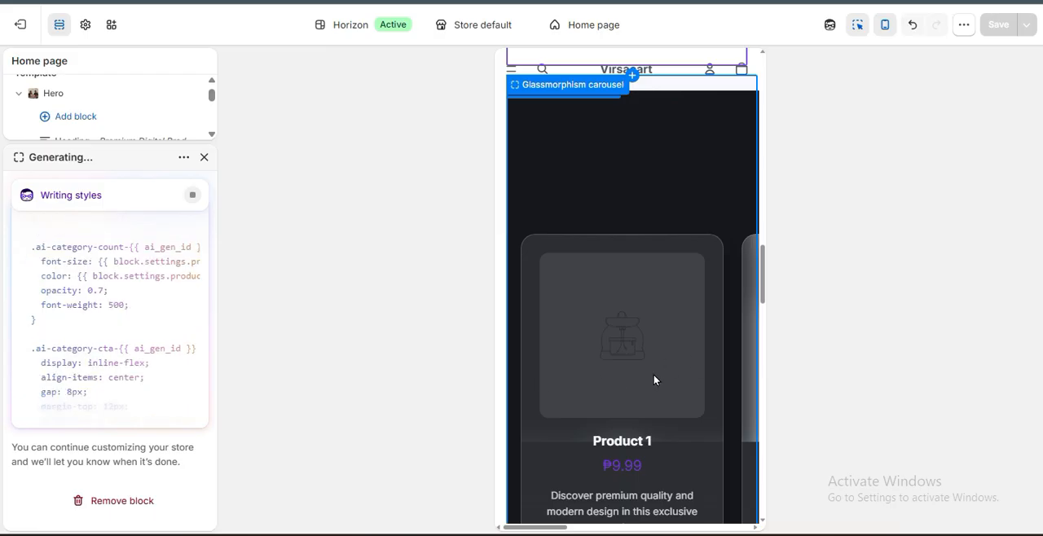
{"action": "scroll", "coordinate": [654, 374], "scroll_direction": "up", "scroll_amount": 10}
{"action": "scroll", "coordinate": [587, 317], "scroll_direction": "up", "scroll_amount": 3}
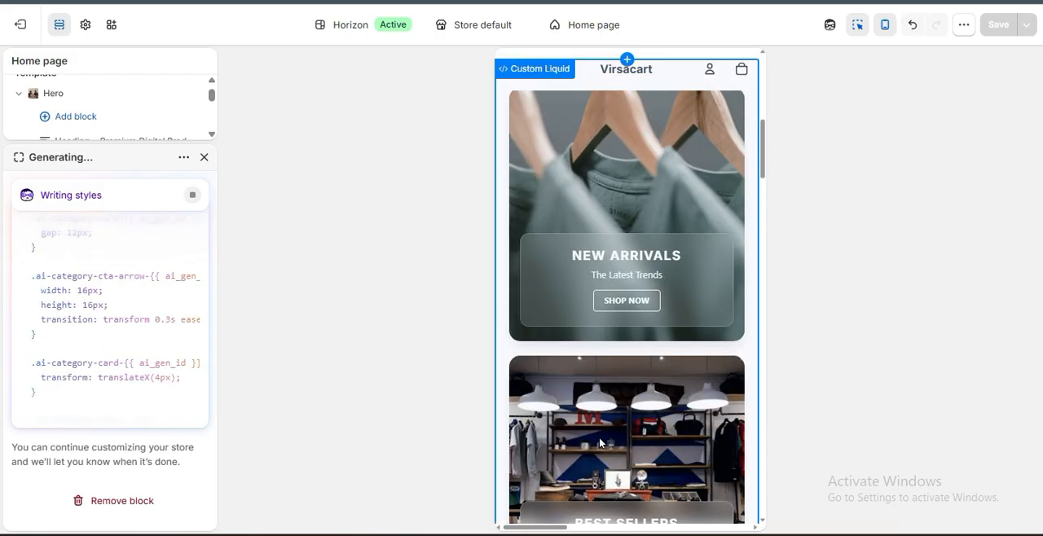
{"action": "scroll", "coordinate": [616, 310], "scroll_direction": "down", "scroll_amount": 6}
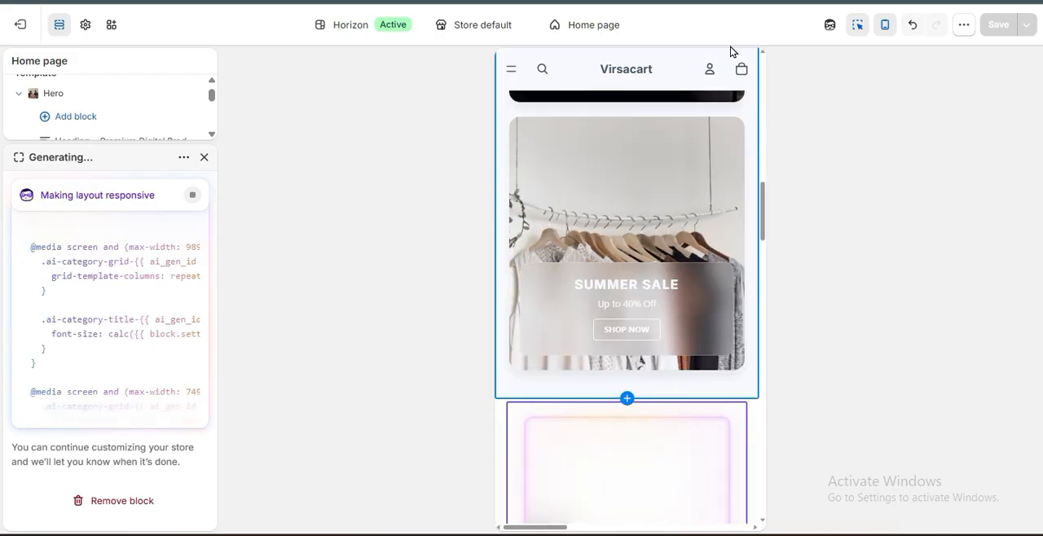
{"action": "left_click", "coordinate": [884, 25]}
{"action": "scroll", "coordinate": [596, 261], "scroll_direction": "up", "scroll_amount": 5}
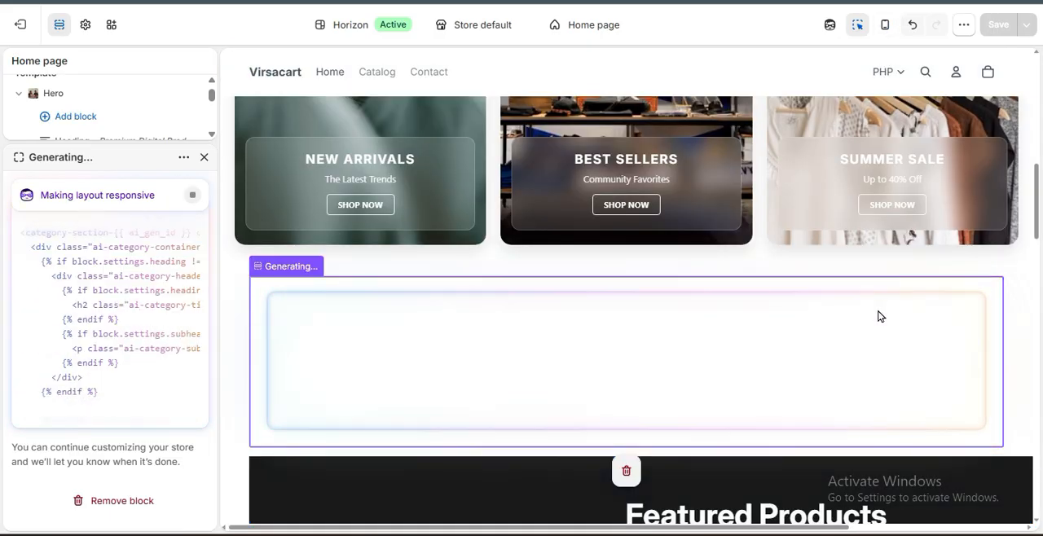
Remove the Hot Products glowing heading block from above the Products collection.
{"action": "scroll", "coordinate": [874, 316], "scroll_direction": "down", "scroll_amount": 10}
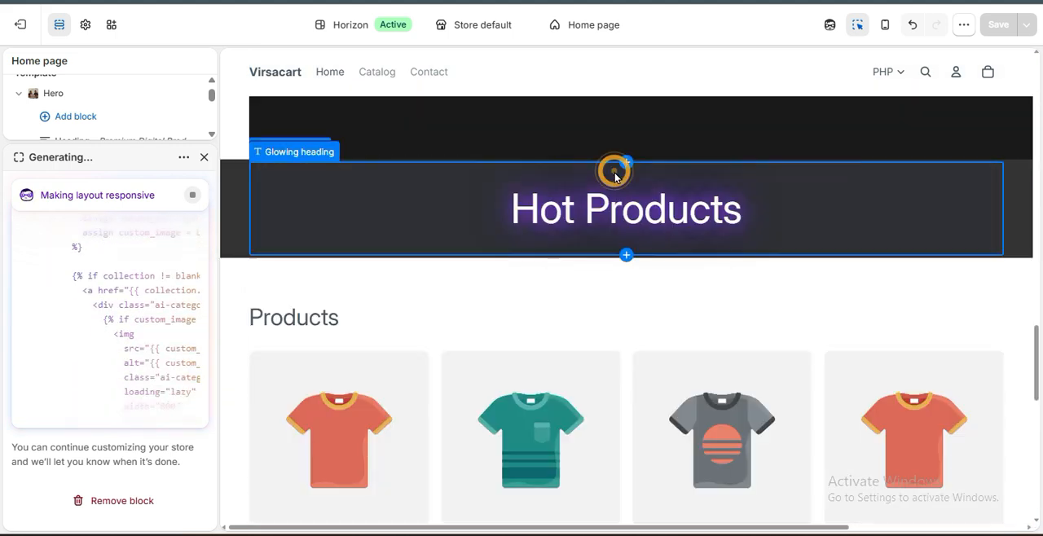
{"action": "left_click", "coordinate": [564, 180]}
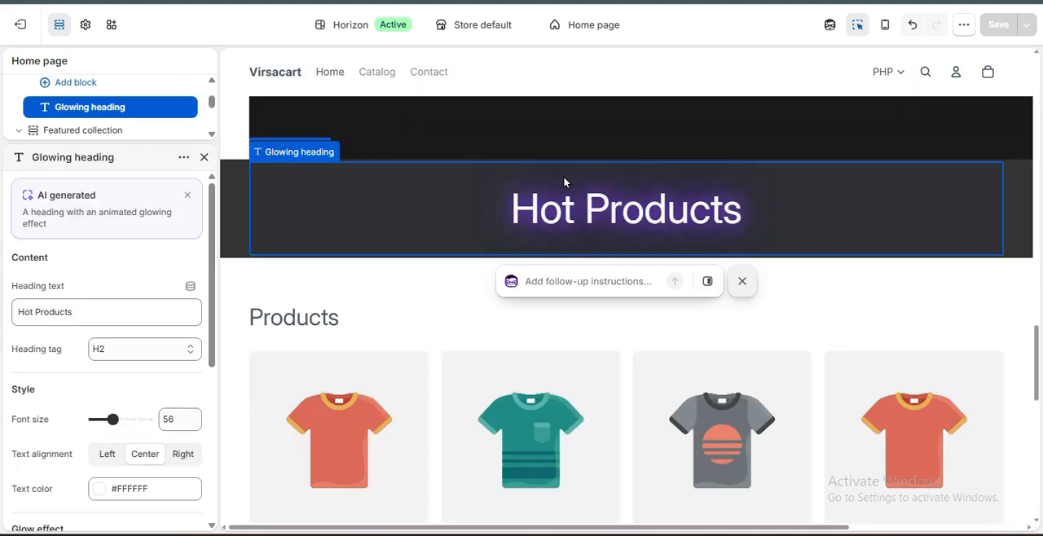
{"action": "right_click", "coordinate": [826, 194]}
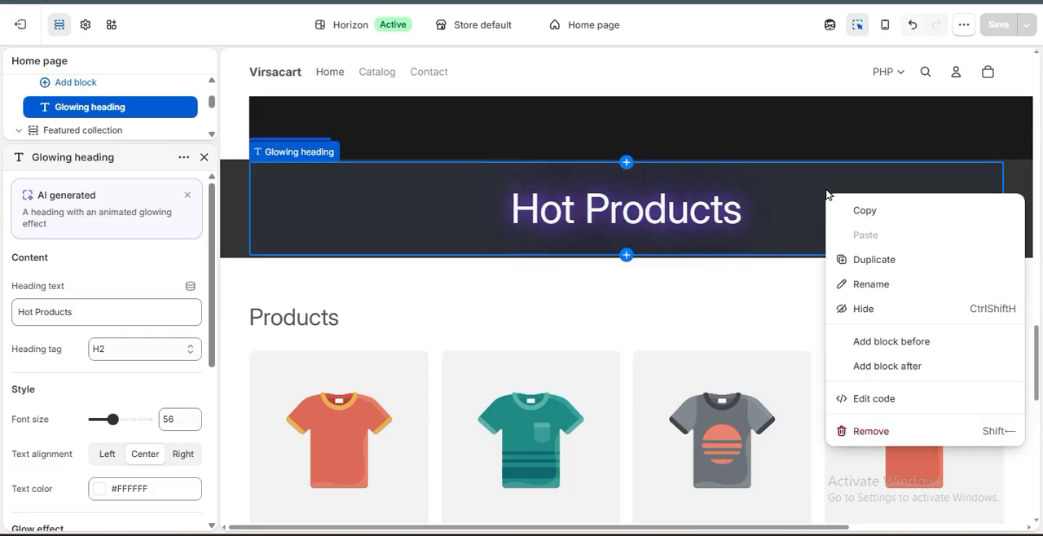
{"action": "left_click", "coordinate": [890, 432]}
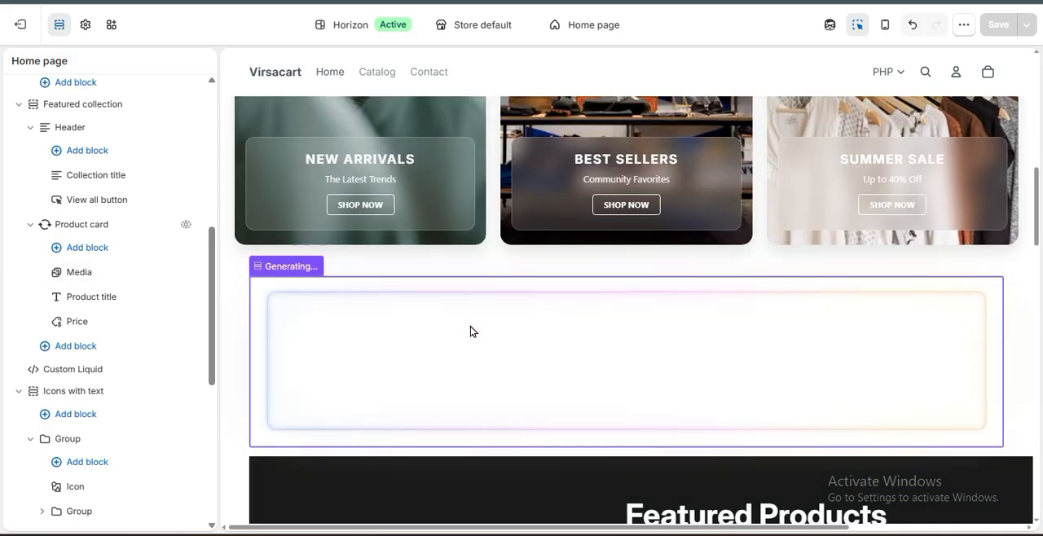
Review the Featured Products carousel's heading, product cards and navigation arrows in the desktop preview.
{"action": "left_click", "coordinate": [470, 327]}
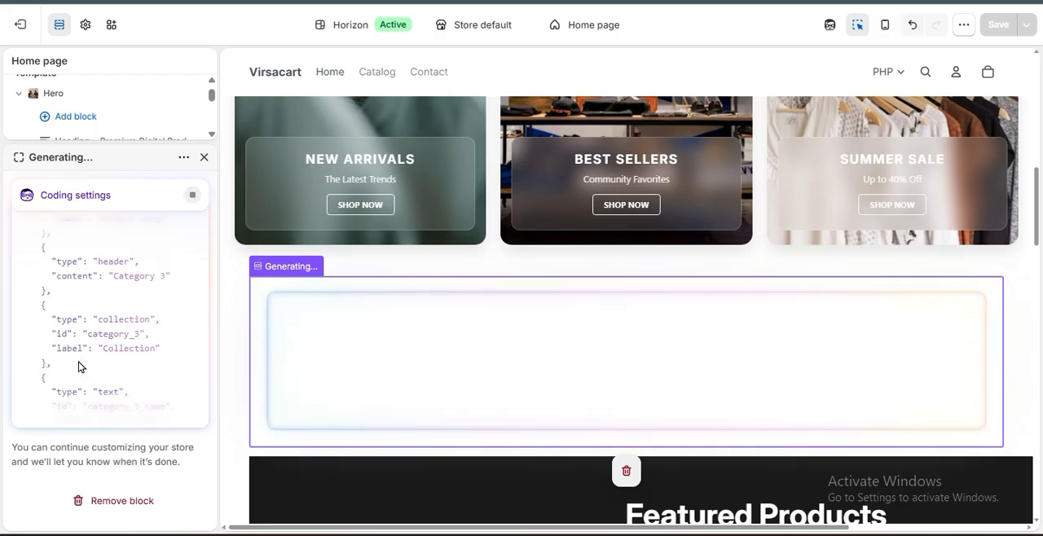
{"action": "scroll", "coordinate": [329, 357], "scroll_direction": "down", "scroll_amount": 2}
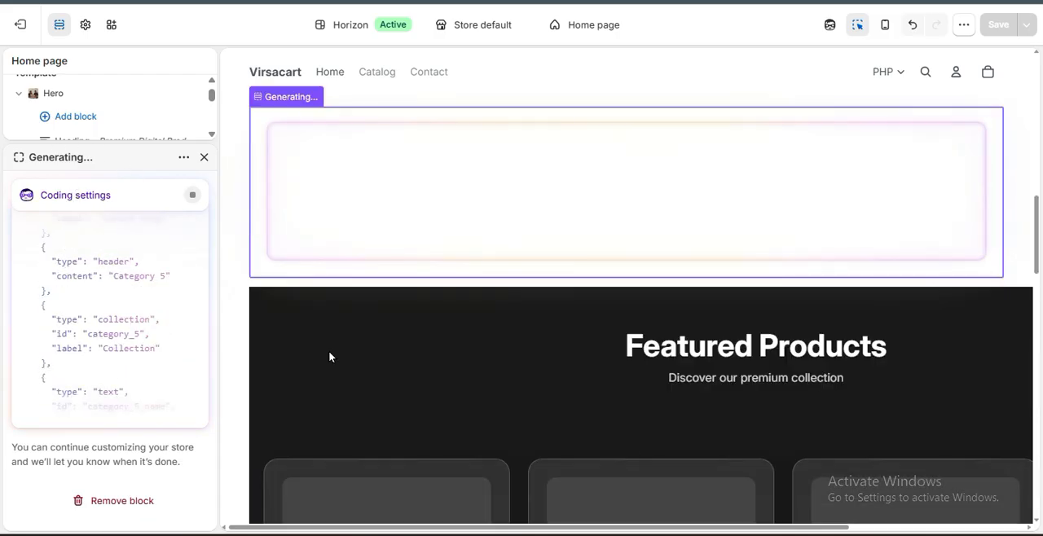
{"action": "scroll", "coordinate": [329, 357], "scroll_direction": "down", "scroll_amount": 2}
{"action": "scroll", "coordinate": [330, 357], "scroll_direction": "down", "scroll_amount": 2}
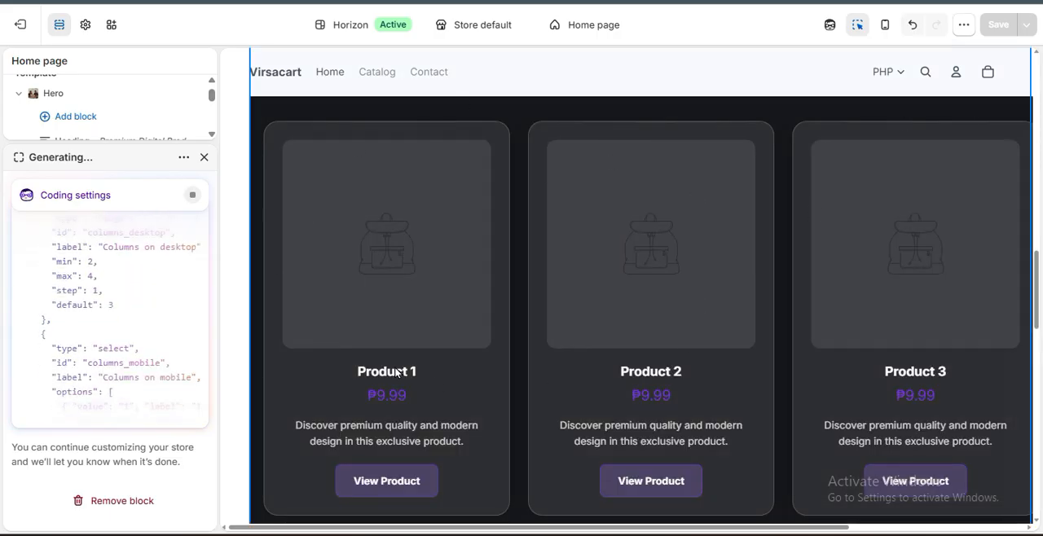
{"action": "scroll", "coordinate": [397, 372], "scroll_direction": "down", "scroll_amount": 2}
{"action": "scroll", "coordinate": [450, 341], "scroll_direction": "up", "scroll_amount": 2}
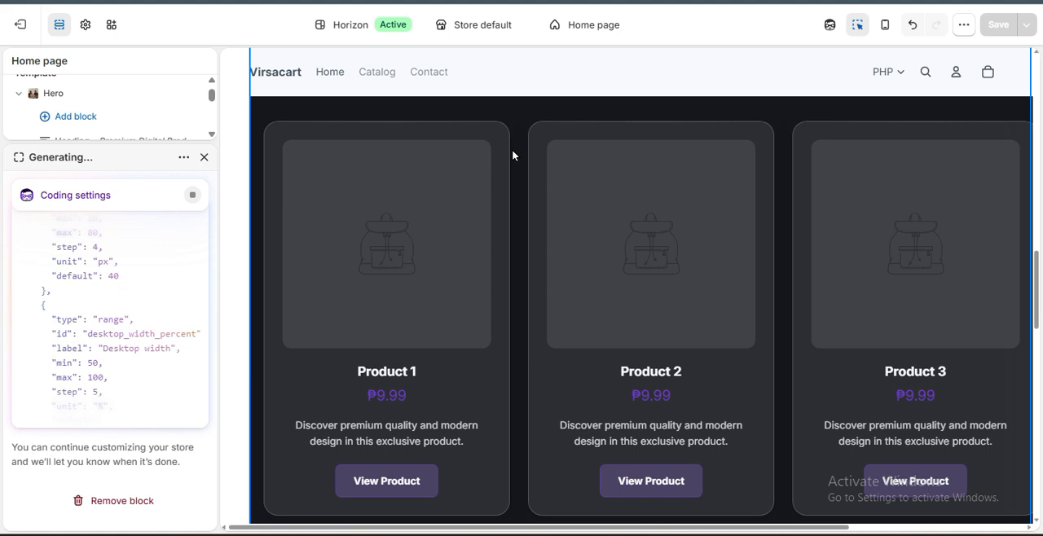
{"action": "scroll", "coordinate": [509, 465], "scroll_direction": "down", "scroll_amount": 2}
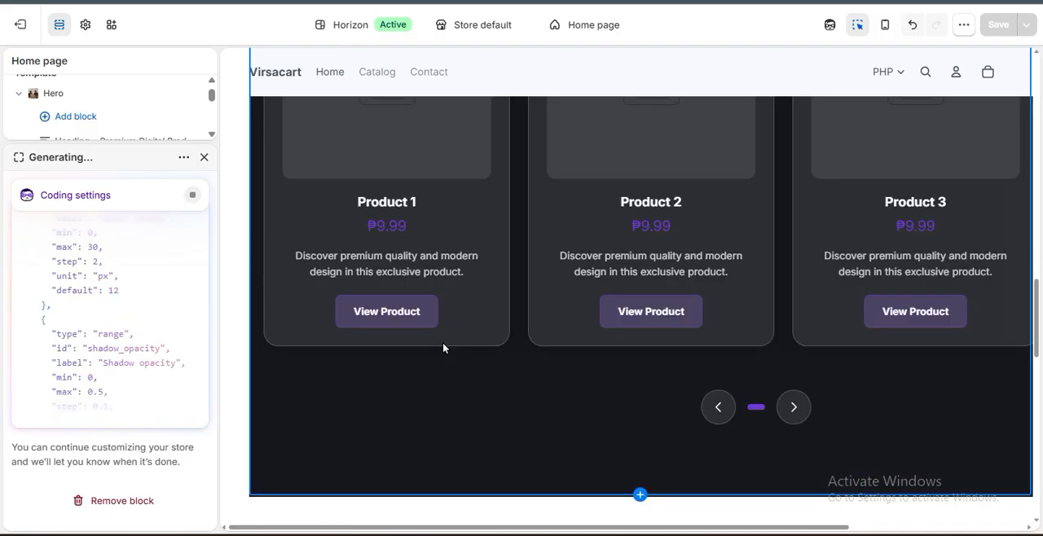
Open the Glassmorphism carousel block and examine its layout, shadow, color, badge, button and navigation settings alongside the page preview.
{"action": "left_click", "coordinate": [406, 318]}
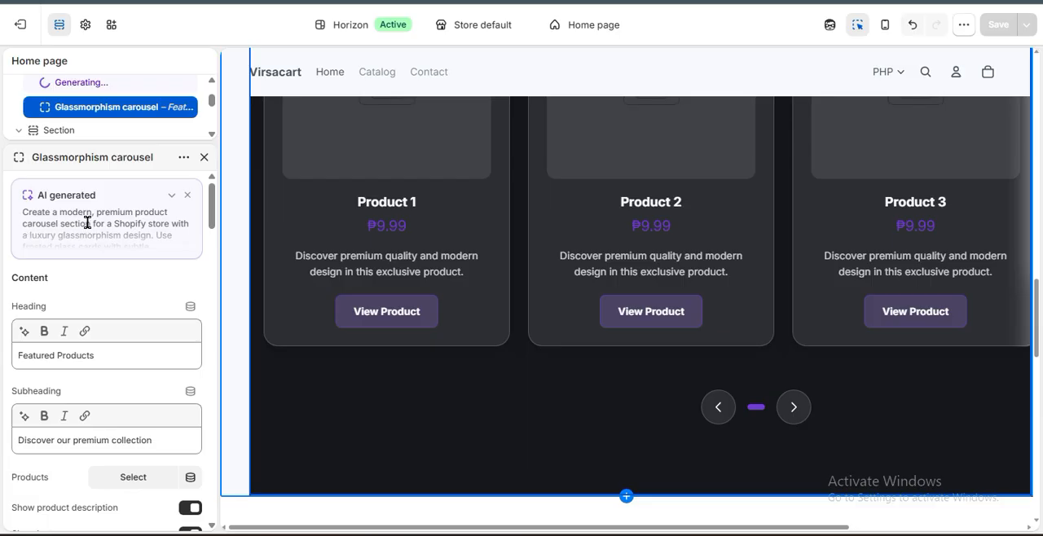
{"action": "scroll", "coordinate": [92, 216], "scroll_direction": "down", "scroll_amount": 10}
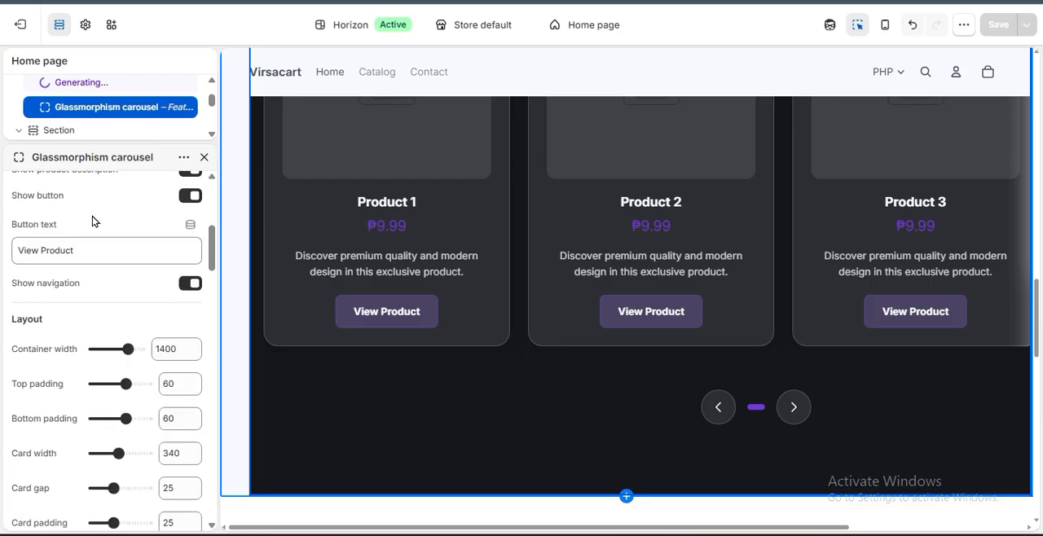
{"action": "scroll", "coordinate": [54, 319], "scroll_direction": "down", "scroll_amount": 8}
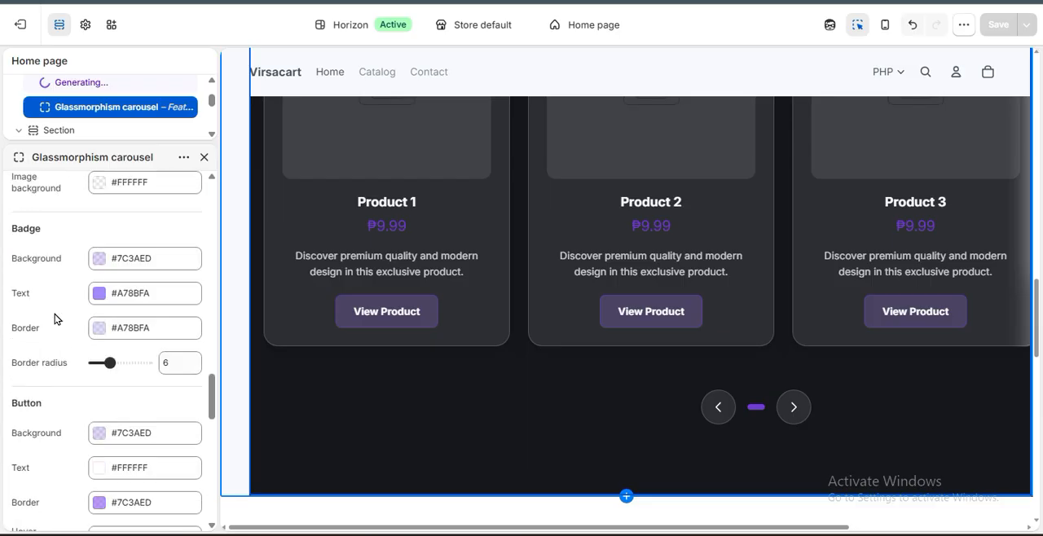
{"action": "scroll", "coordinate": [397, 330], "scroll_direction": "up", "scroll_amount": 2}
{"action": "scroll", "coordinate": [432, 336], "scroll_direction": "down", "scroll_amount": 2}
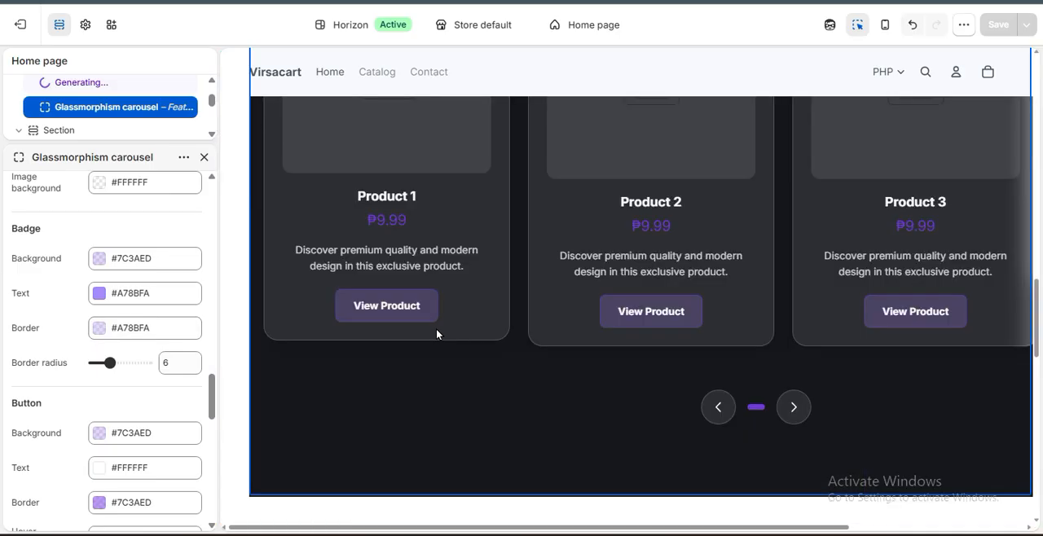
{"action": "scroll", "coordinate": [133, 290], "scroll_direction": "up", "scroll_amount": 5}
{"action": "scroll", "coordinate": [468, 350], "scroll_direction": "up", "scroll_amount": 3}
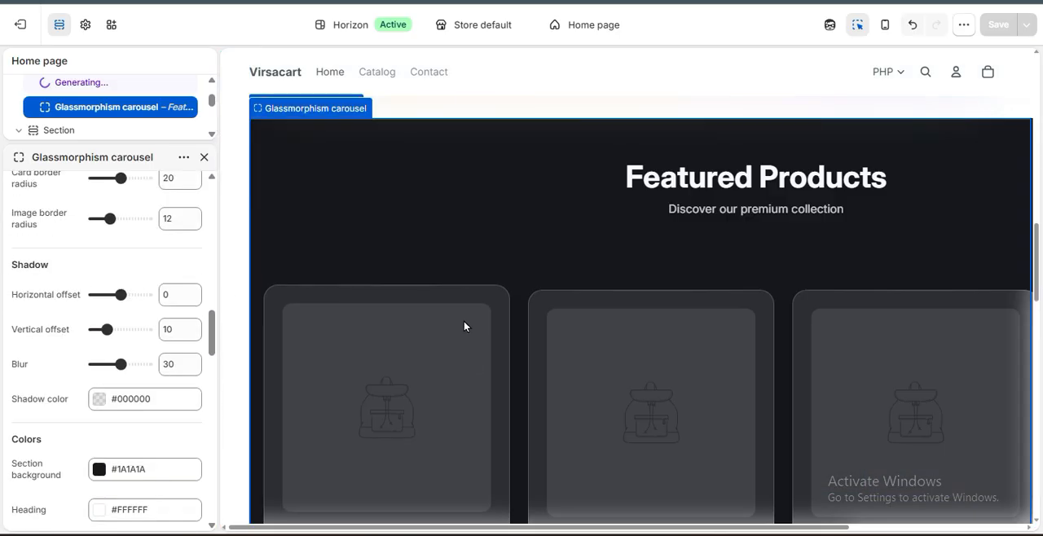
{"action": "scroll", "coordinate": [136, 333], "scroll_direction": "down", "scroll_amount": 8}
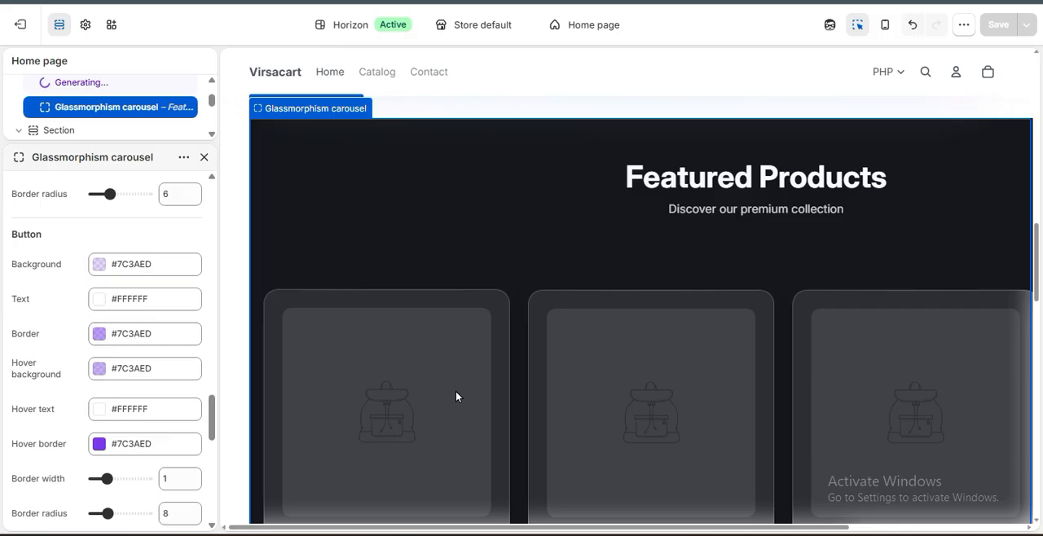
{"action": "scroll", "coordinate": [456, 390], "scroll_direction": "down", "scroll_amount": 2}
{"action": "scroll", "coordinate": [37, 361], "scroll_direction": "down", "scroll_amount": 2}
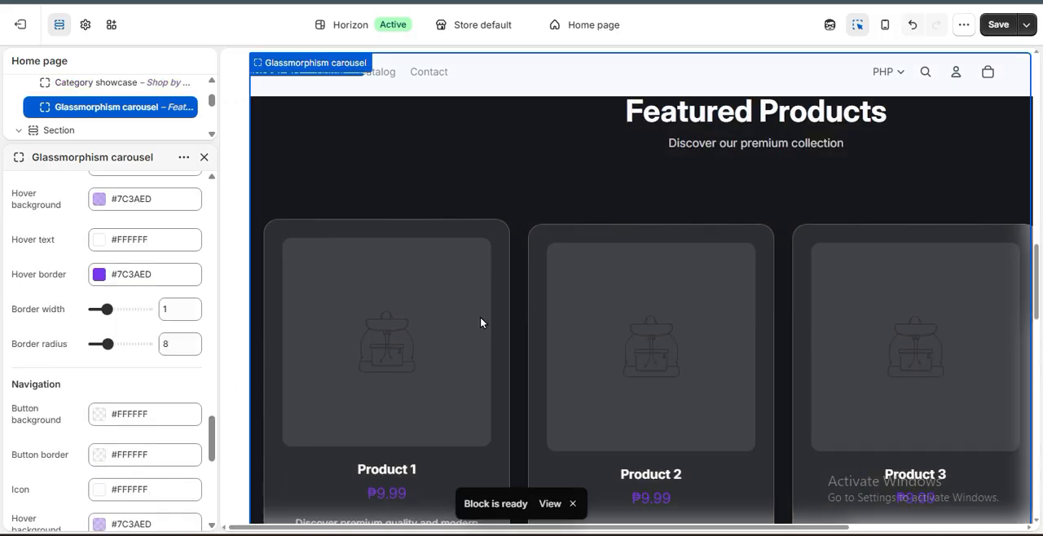
{"action": "scroll", "coordinate": [480, 322], "scroll_direction": "down", "scroll_amount": 2}
{"action": "scroll", "coordinate": [481, 322], "scroll_direction": "down", "scroll_amount": 2}
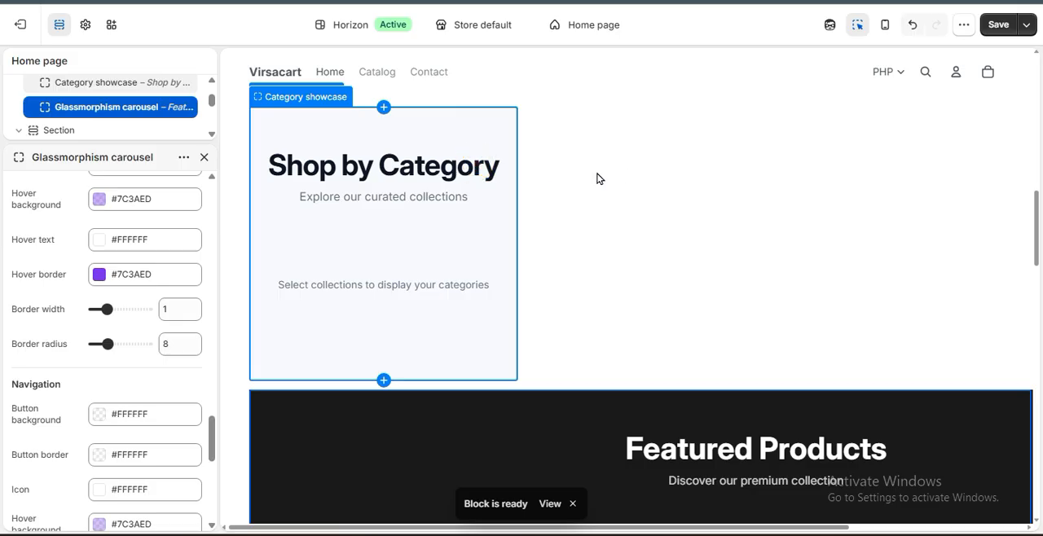
Select the Category showcase block and assign a collection to its Category 1.
{"action": "left_click", "coordinate": [562, 137]}
{"action": "left_click", "coordinate": [547, 131]}
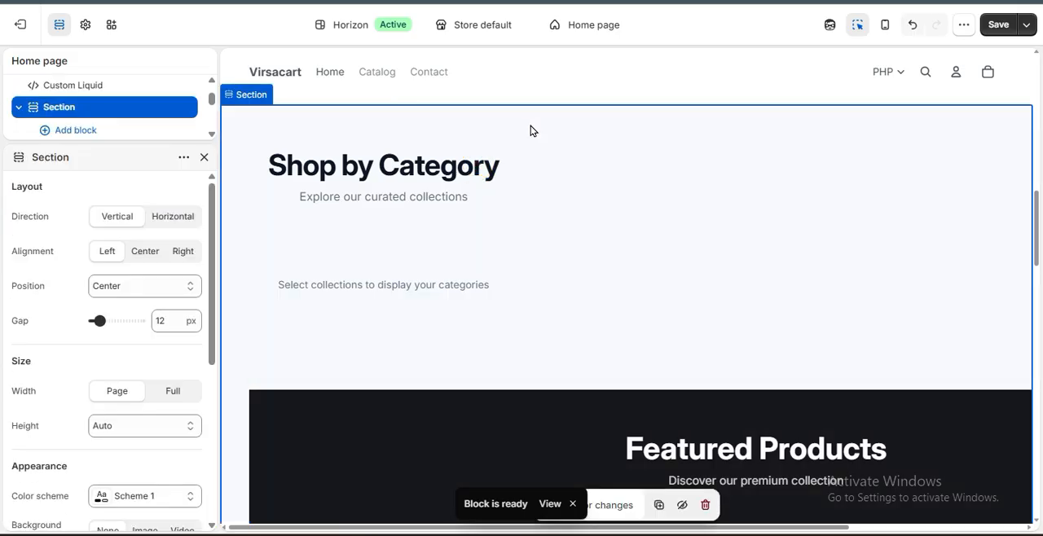
{"action": "left_click", "coordinate": [424, 290]}
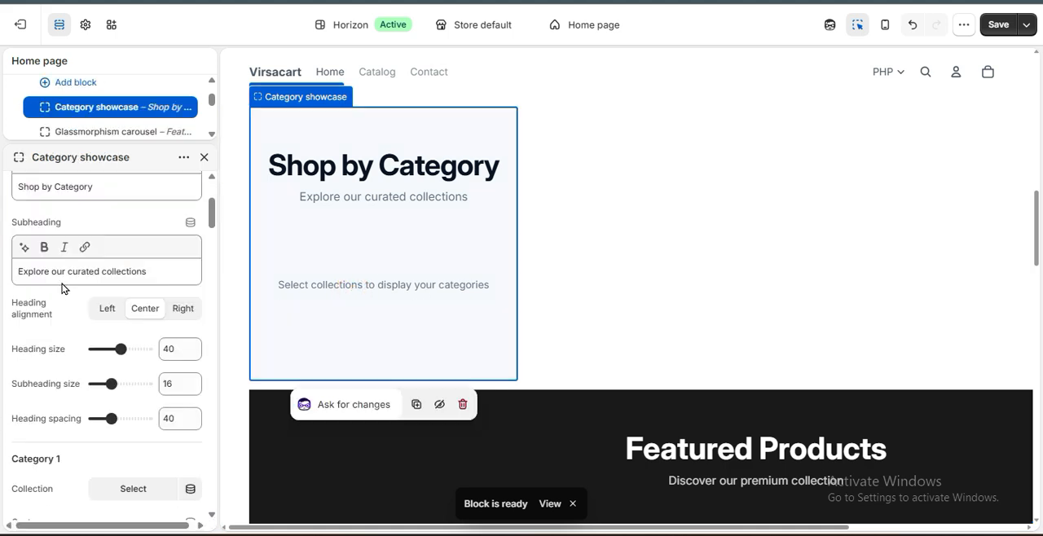
{"action": "scroll", "coordinate": [63, 286], "scroll_direction": "up", "scroll_amount": 2}
{"action": "scroll", "coordinate": [62, 288], "scroll_direction": "down", "scroll_amount": 4}
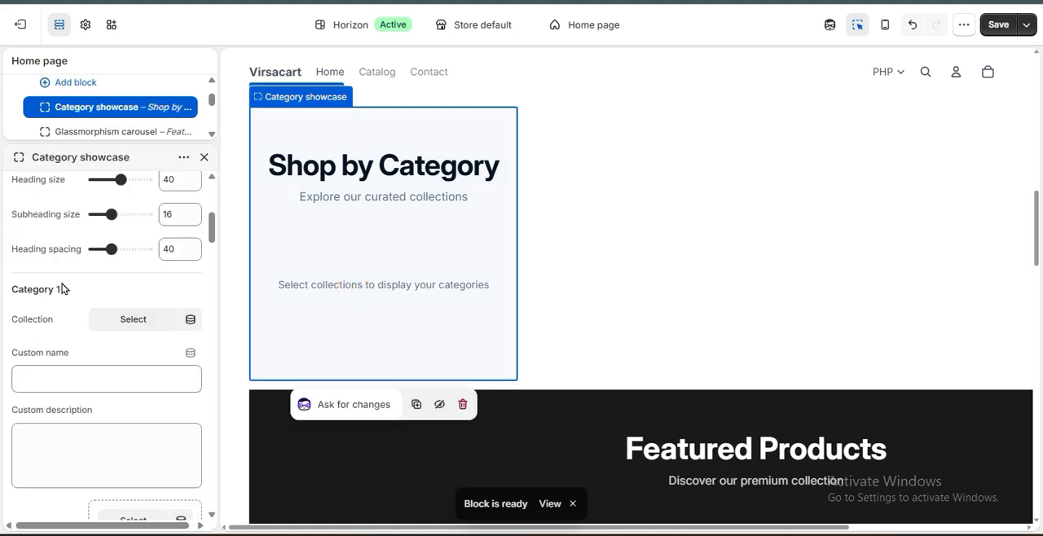
{"action": "left_click", "coordinate": [135, 326]}
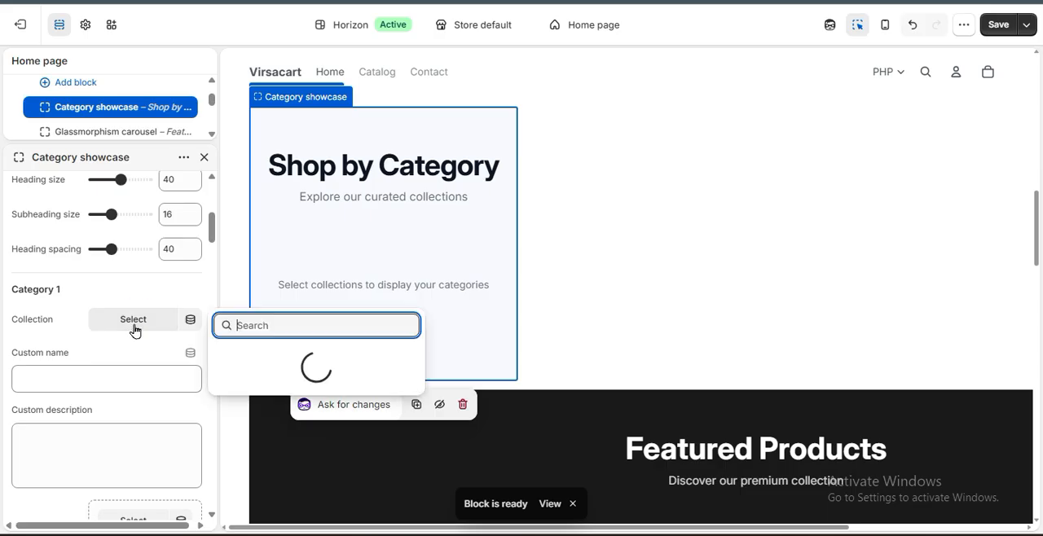
{"action": "left_click", "coordinate": [281, 372]}
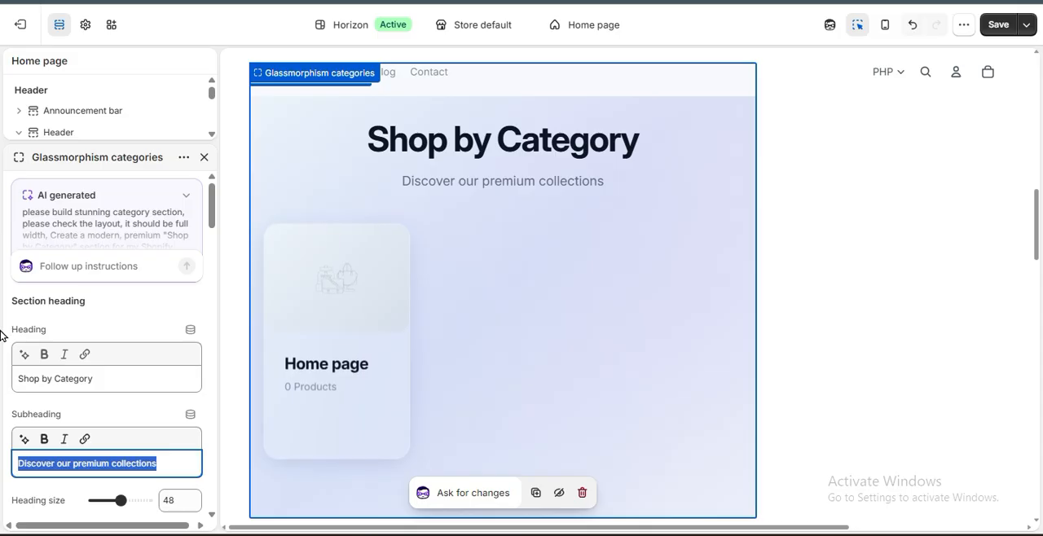
Set the Glassmorphism categories block to 4 desktop columns, add the hot products collection, and save the page.
{"action": "left_click", "coordinate": [1, 375]}
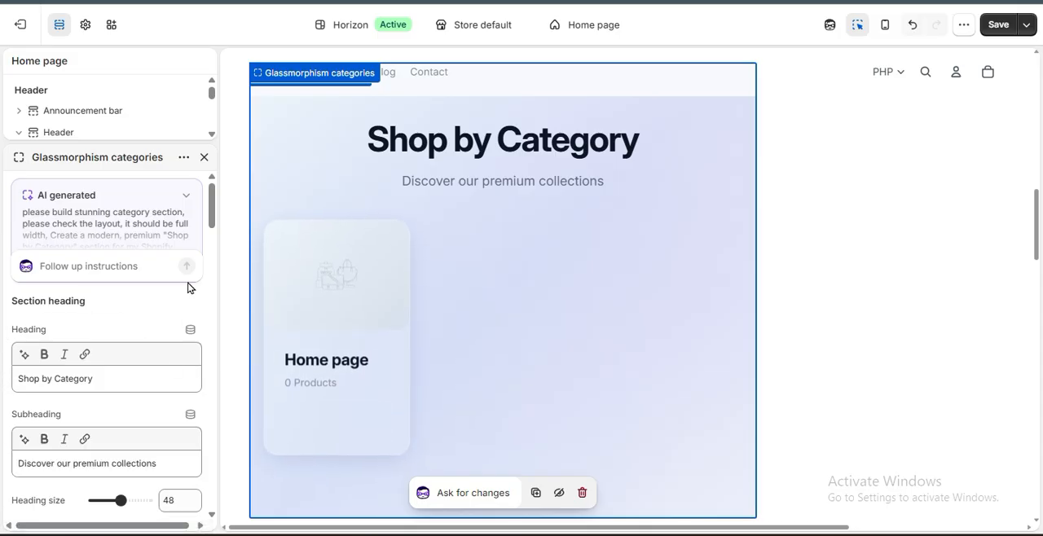
{"action": "scroll", "coordinate": [165, 356], "scroll_direction": "down", "scroll_amount": 5}
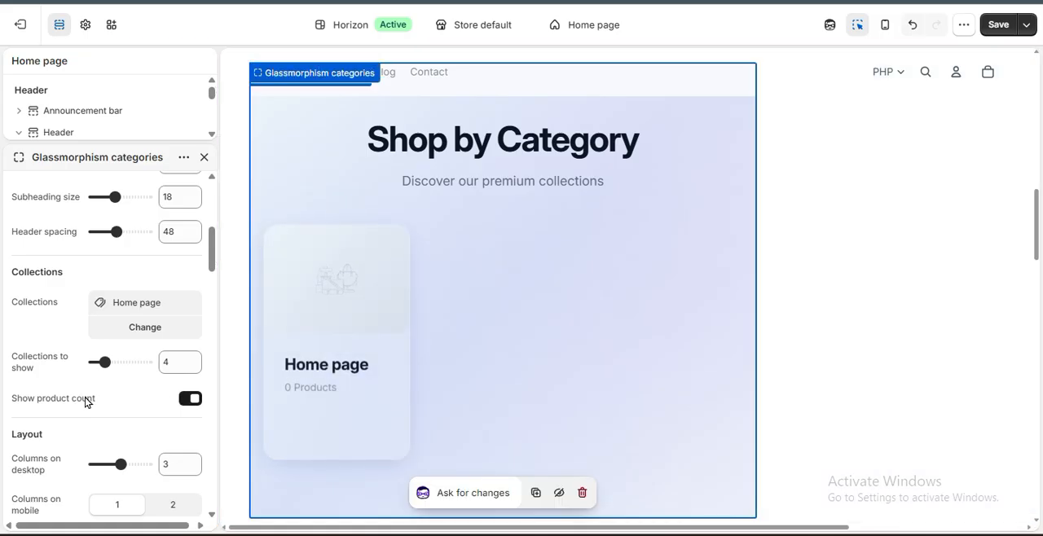
{"action": "scroll", "coordinate": [86, 402], "scroll_direction": "down", "scroll_amount": 2}
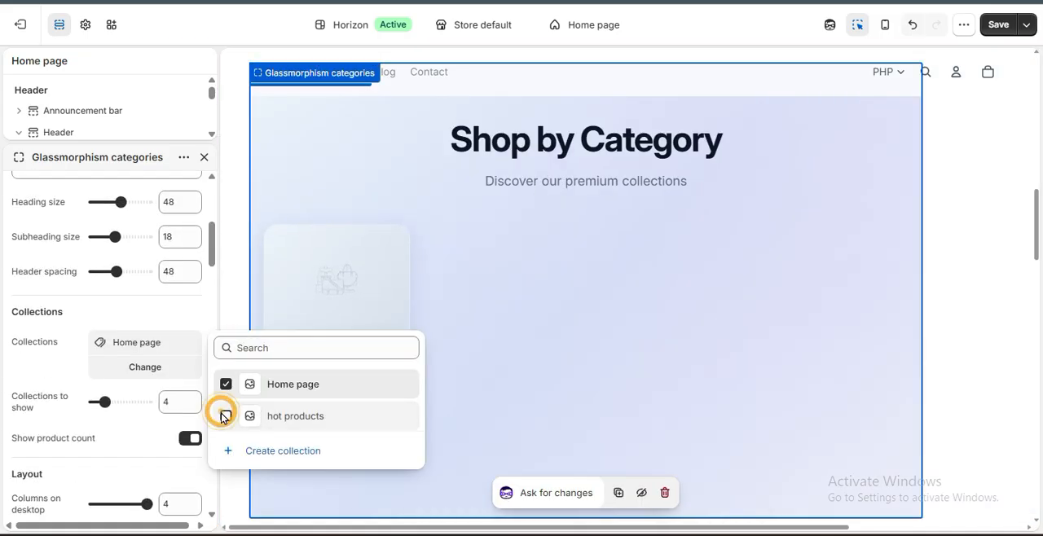
{"action": "left_click", "coordinate": [224, 415]}
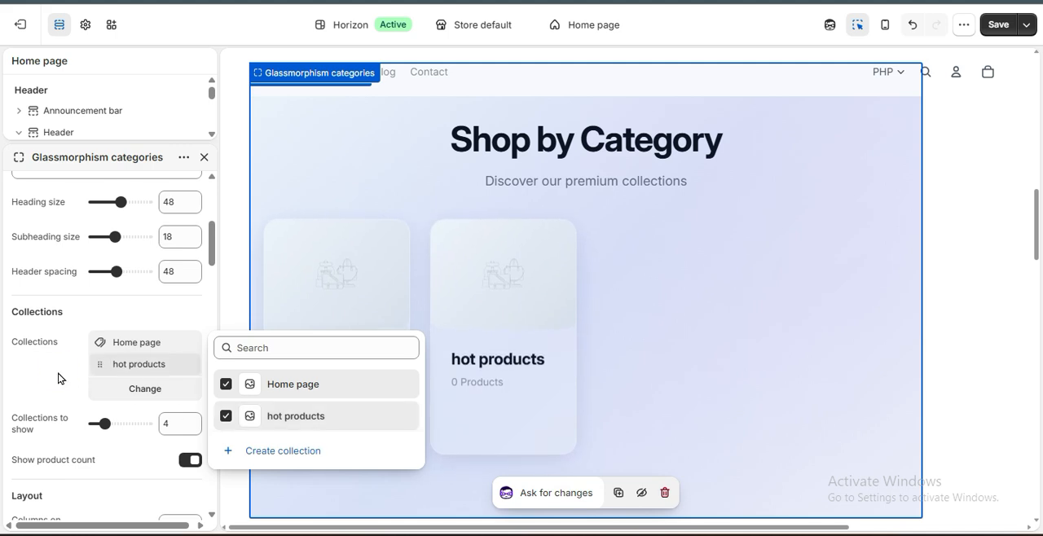
{"action": "left_click", "coordinate": [103, 372]}
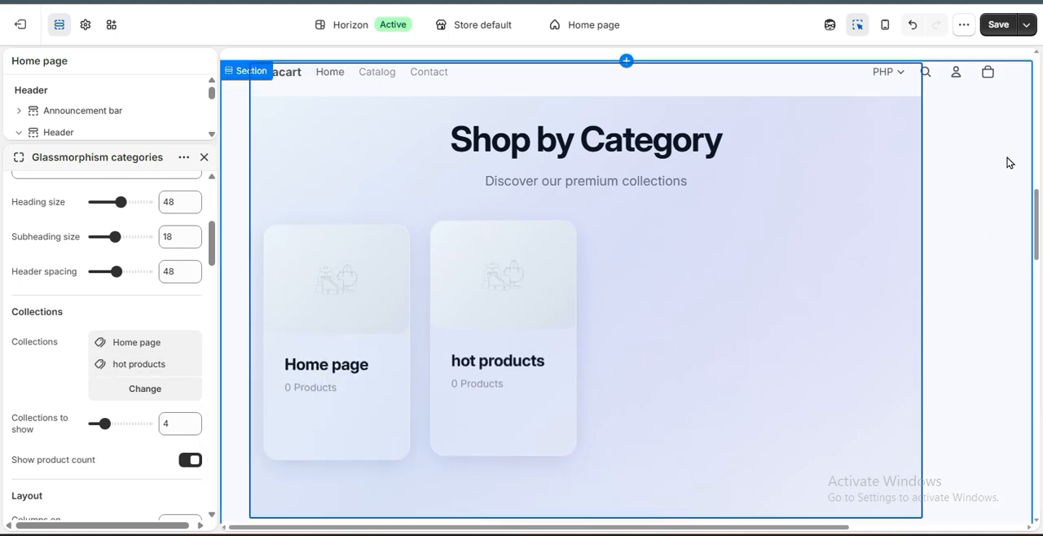
{"action": "left_click", "coordinate": [998, 24]}
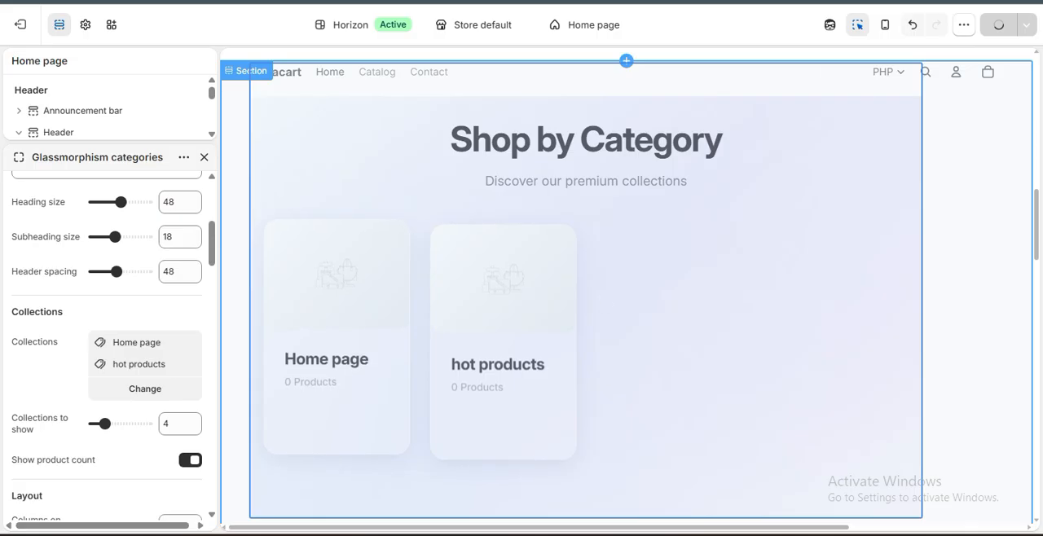
Open the storefront preview and examine the Shop by Category section's width, cards and buttons alongside the Featured Products section.
{"action": "left_click", "coordinate": [754, 1]}
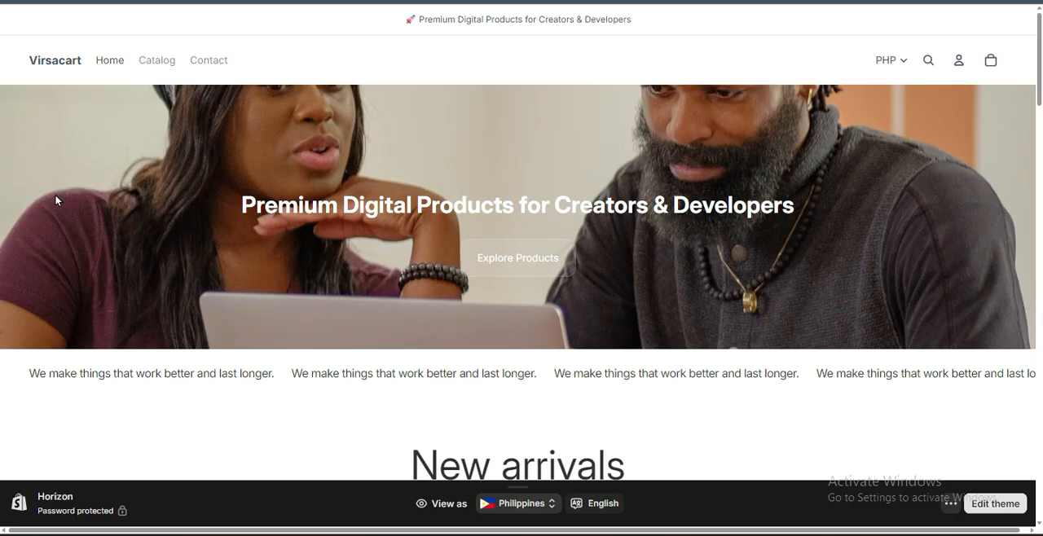
{"action": "scroll", "coordinate": [54, 201], "scroll_direction": "down", "scroll_amount": 8}
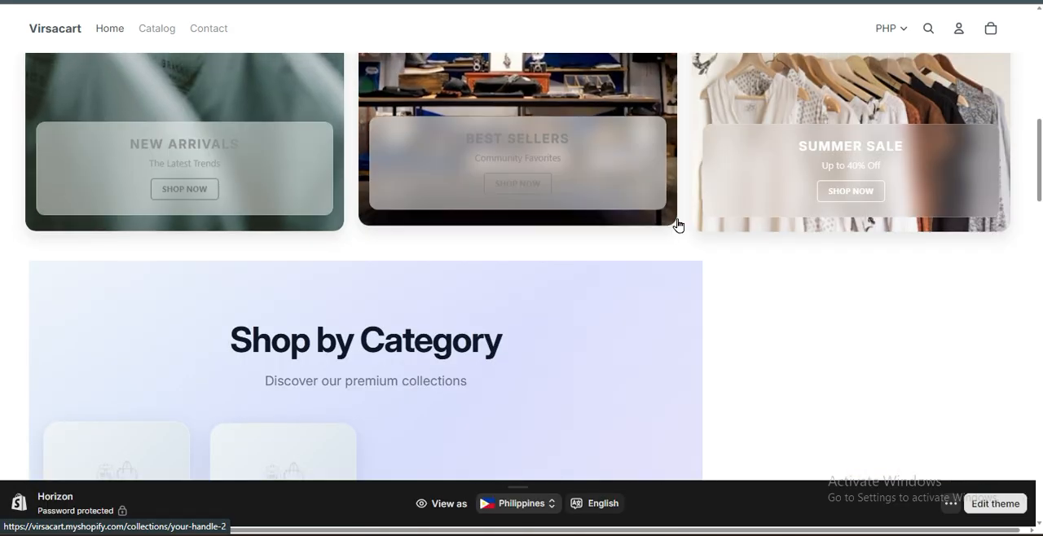
{"action": "scroll", "coordinate": [819, 207], "scroll_direction": "down", "scroll_amount": 4}
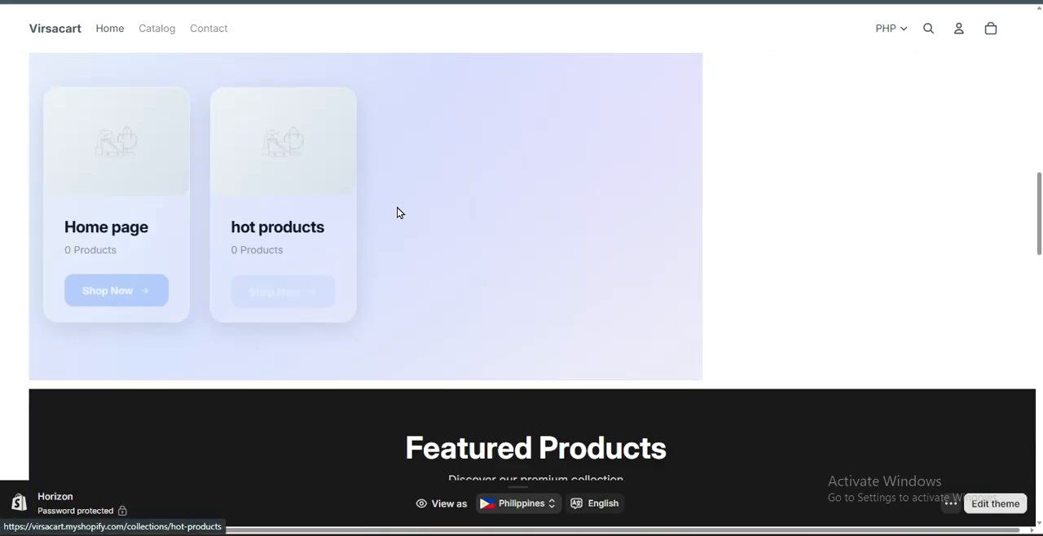
{"action": "scroll", "coordinate": [139, 286], "scroll_direction": "up", "scroll_amount": 2}
{"action": "scroll", "coordinate": [326, 296], "scroll_direction": "down", "scroll_amount": 2}
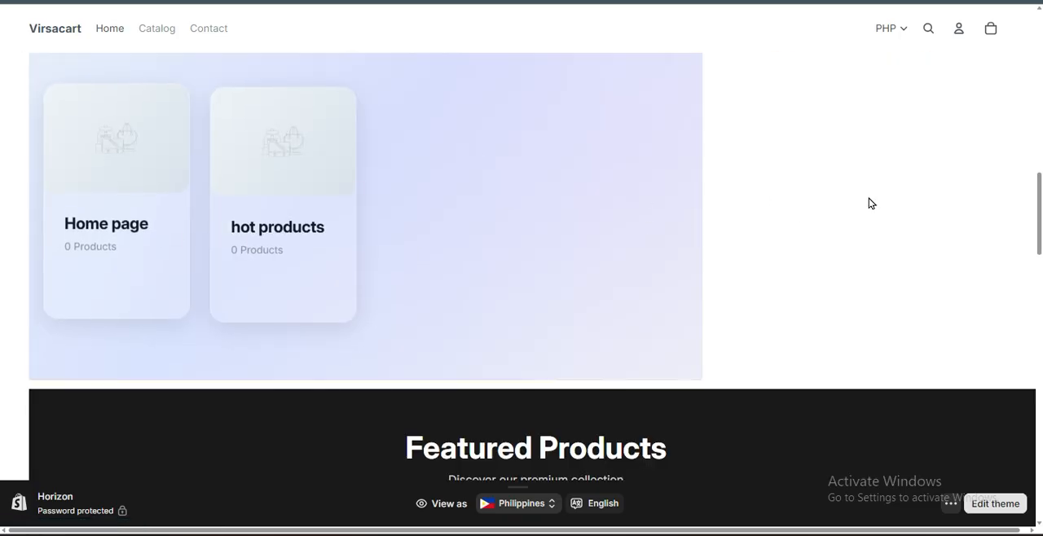
{"action": "scroll", "coordinate": [282, 247], "scroll_direction": "up", "scroll_amount": 2}
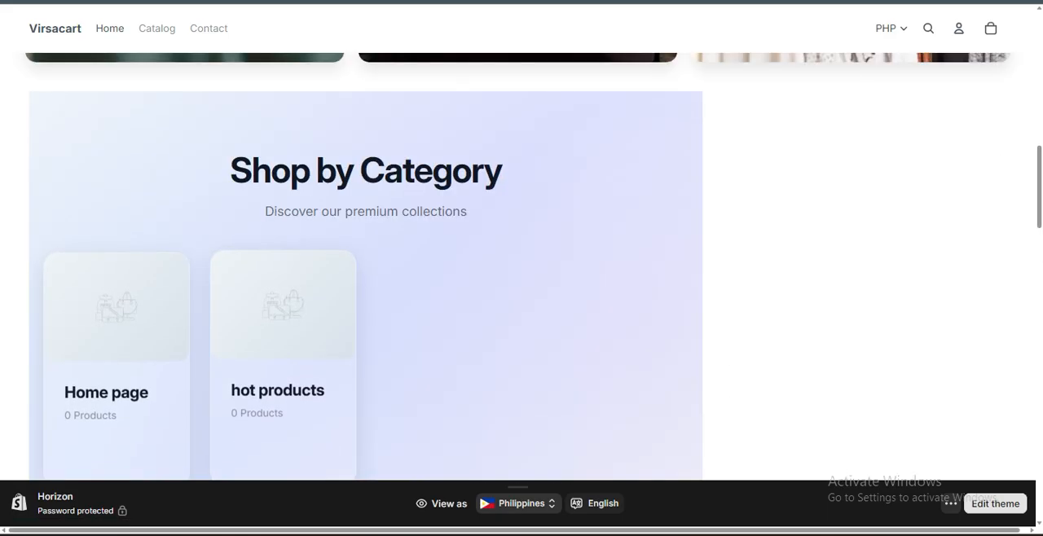
{"action": "scroll", "coordinate": [352, 316], "scroll_direction": "down", "scroll_amount": 2}
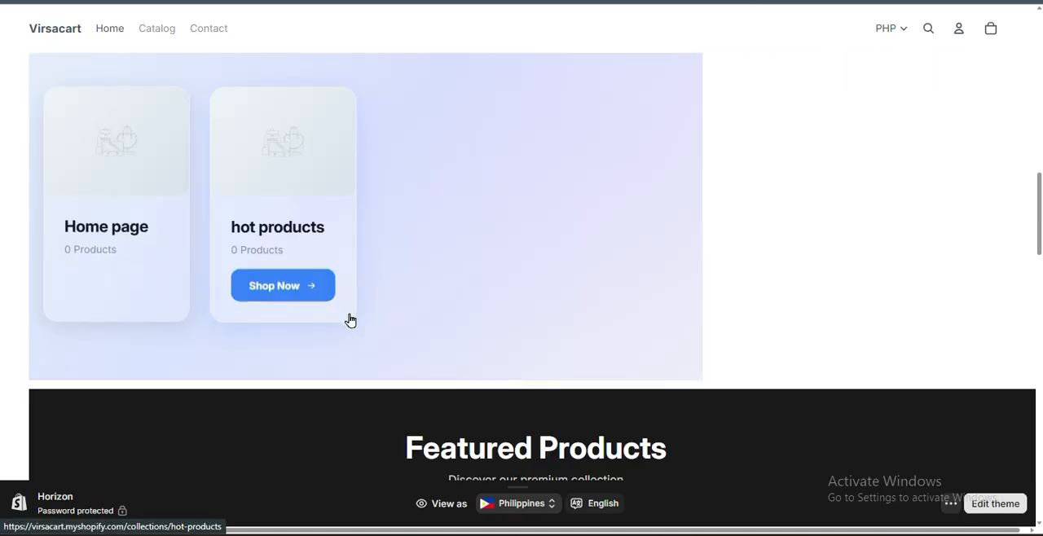
{"action": "scroll", "coordinate": [340, 298], "scroll_direction": "down", "scroll_amount": 2}
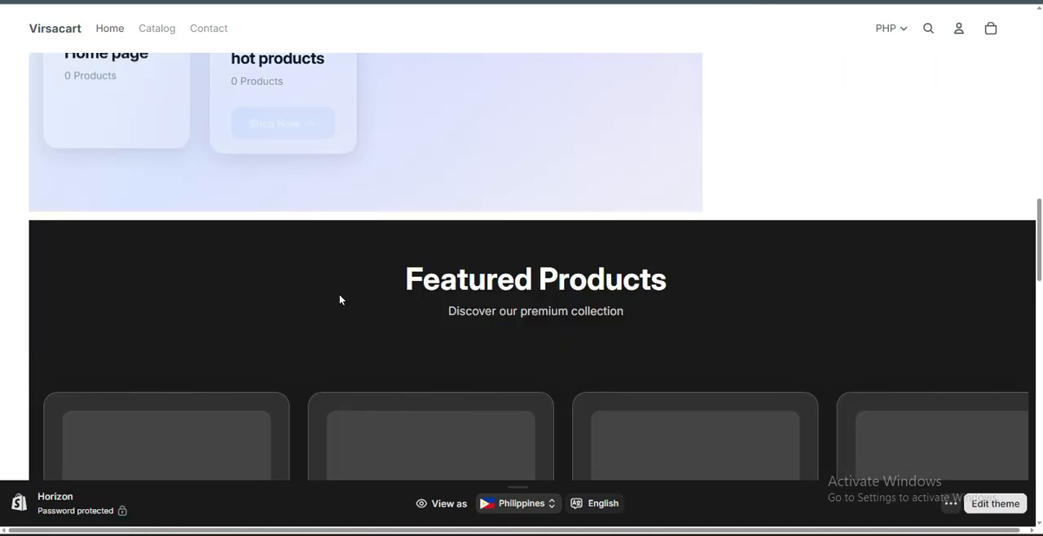
{"action": "scroll", "coordinate": [339, 294], "scroll_direction": "up", "scroll_amount": 4}
{"action": "scroll", "coordinate": [93, 367], "scroll_direction": "down", "scroll_amount": 2}
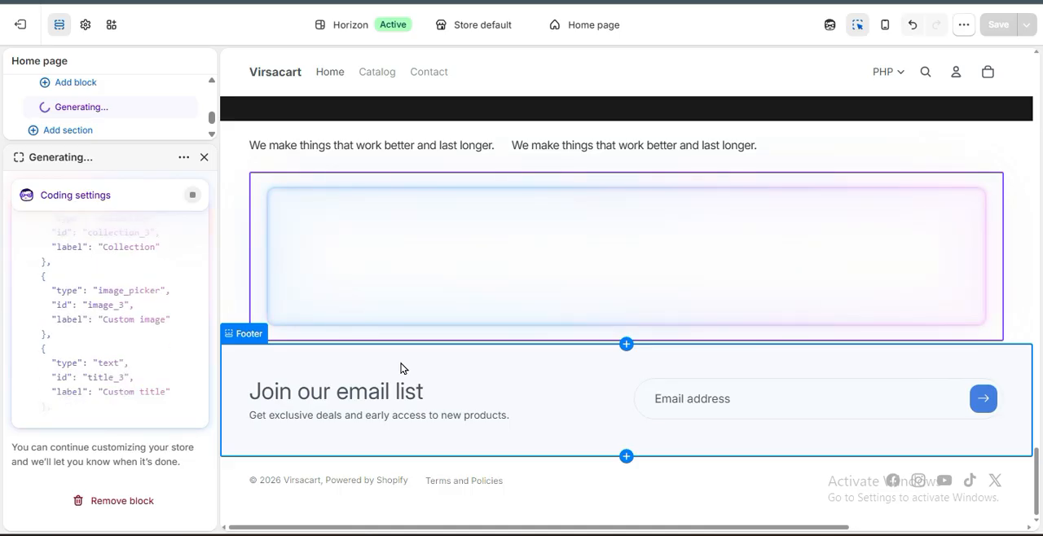
Review the home page's Featured Products, Products and feature sections in the editor while the new block generates.
{"action": "scroll", "coordinate": [400, 368], "scroll_direction": "up", "scroll_amount": 5}
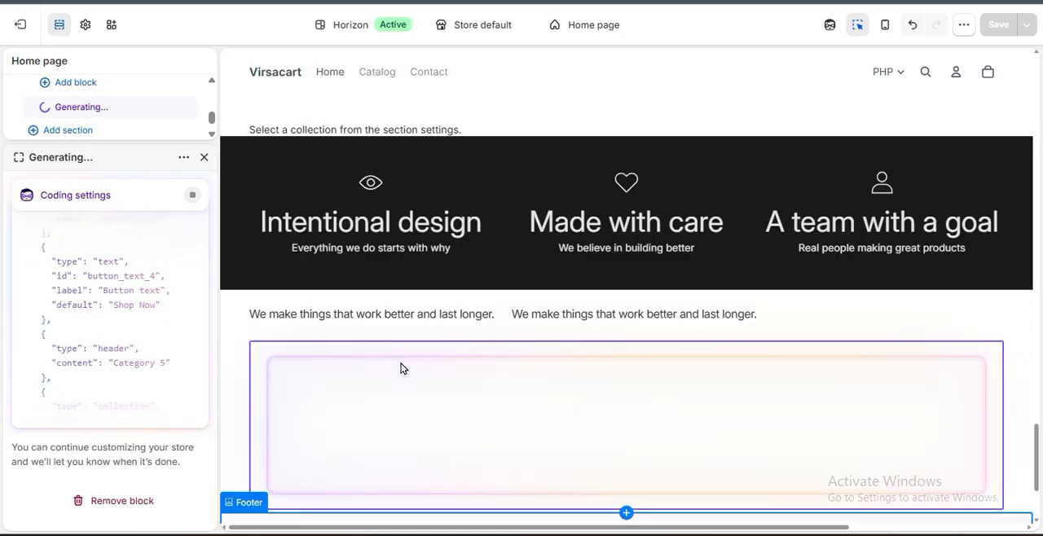
{"action": "scroll", "coordinate": [400, 369], "scroll_direction": "up", "scroll_amount": 10}
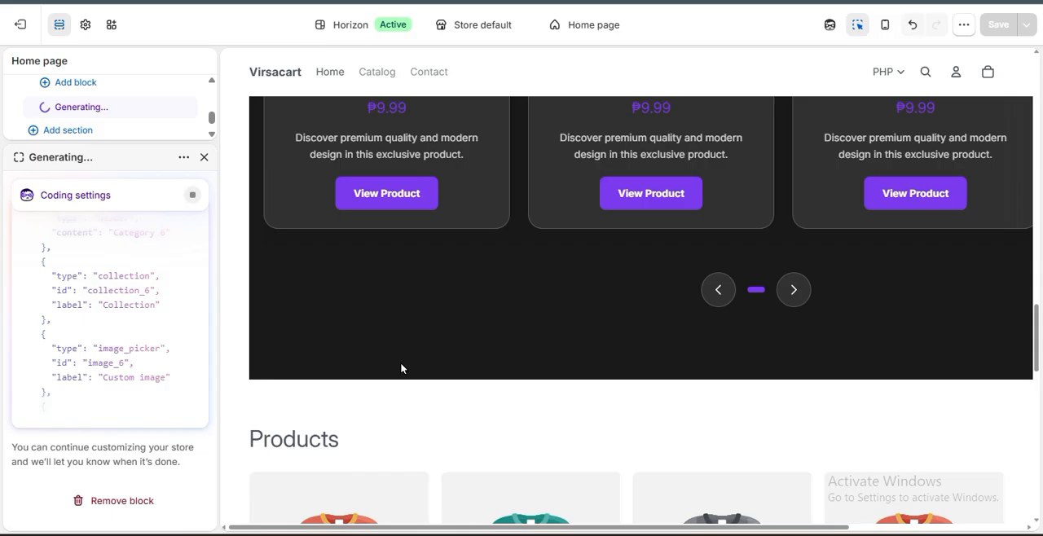
{"action": "scroll", "coordinate": [400, 369], "scroll_direction": "up", "scroll_amount": 6}
{"action": "scroll", "coordinate": [400, 369], "scroll_direction": "up", "scroll_amount": 2}
{"action": "scroll", "coordinate": [400, 369], "scroll_direction": "down", "scroll_amount": 2}
{"action": "scroll", "coordinate": [400, 369], "scroll_direction": "down", "scroll_amount": 5}
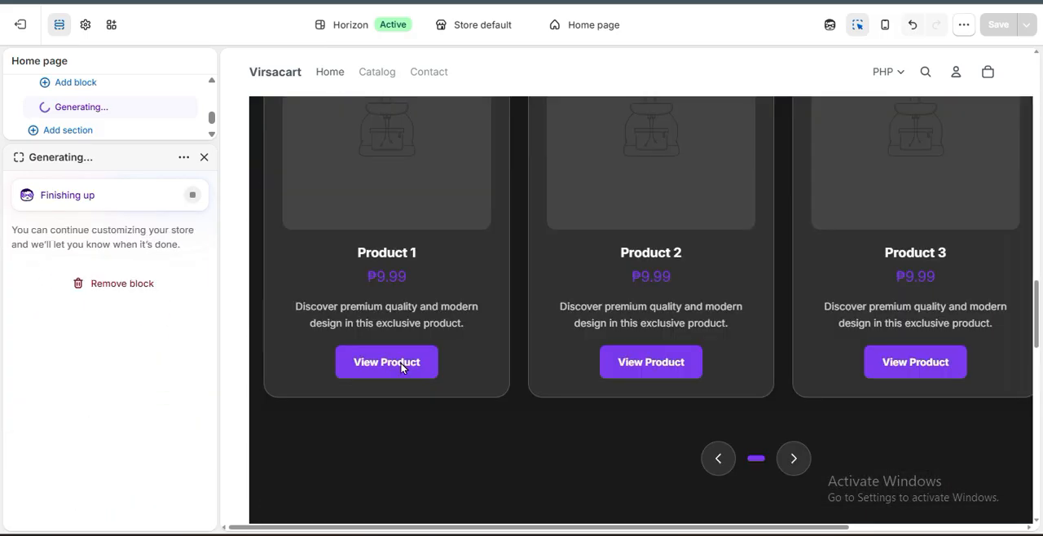
{"action": "scroll", "coordinate": [400, 369], "scroll_direction": "down", "scroll_amount": 4}
{"action": "scroll", "coordinate": [400, 368], "scroll_direction": "down", "scroll_amount": 8}
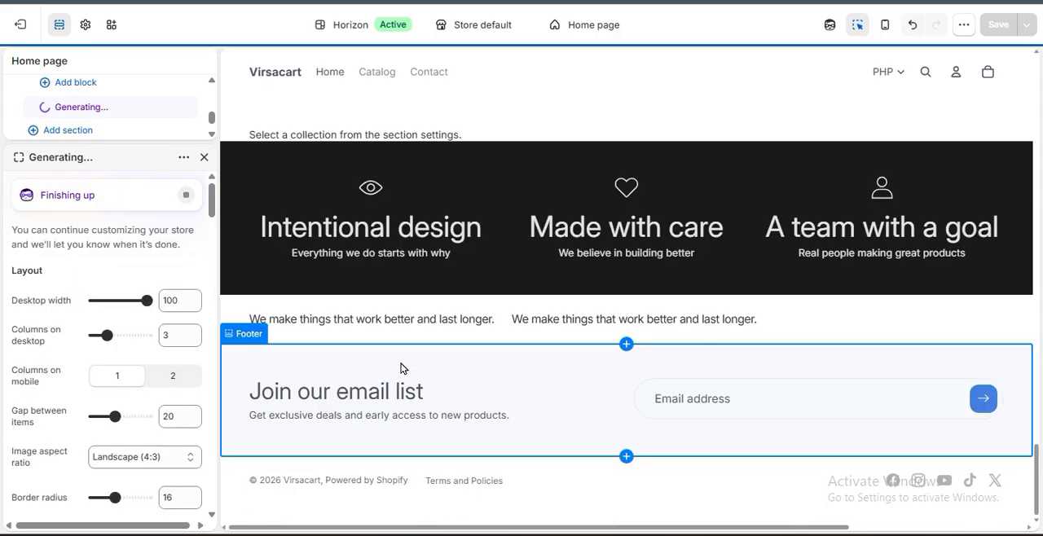
{"action": "scroll", "coordinate": [400, 368], "scroll_direction": "up", "scroll_amount": 10}
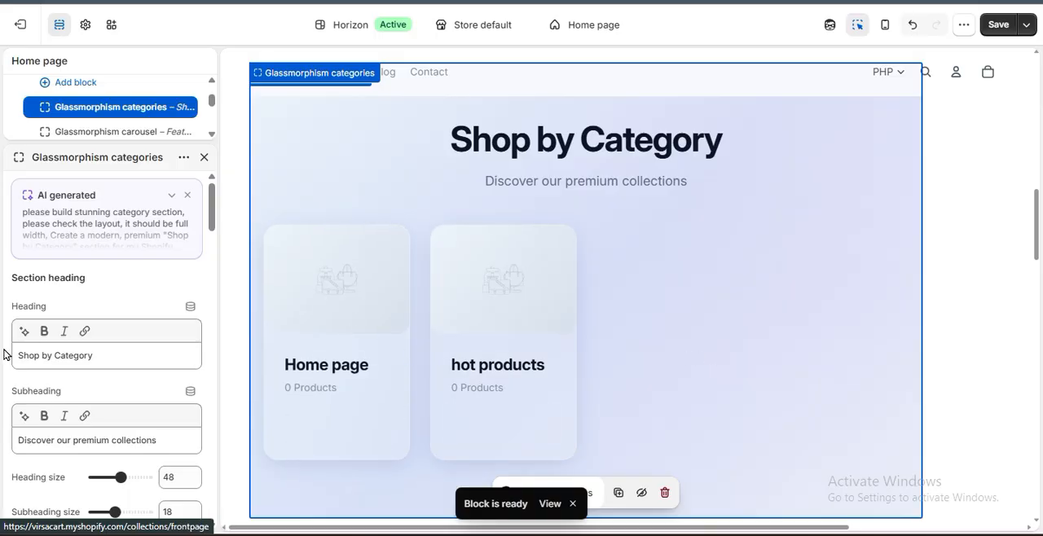
Set the Glassmorphism categories background's middle gradient color to #92AAFD.
{"action": "scroll", "coordinate": [49, 370], "scroll_direction": "down", "scroll_amount": 5}
{"action": "scroll", "coordinate": [49, 369], "scroll_direction": "down", "scroll_amount": 2}
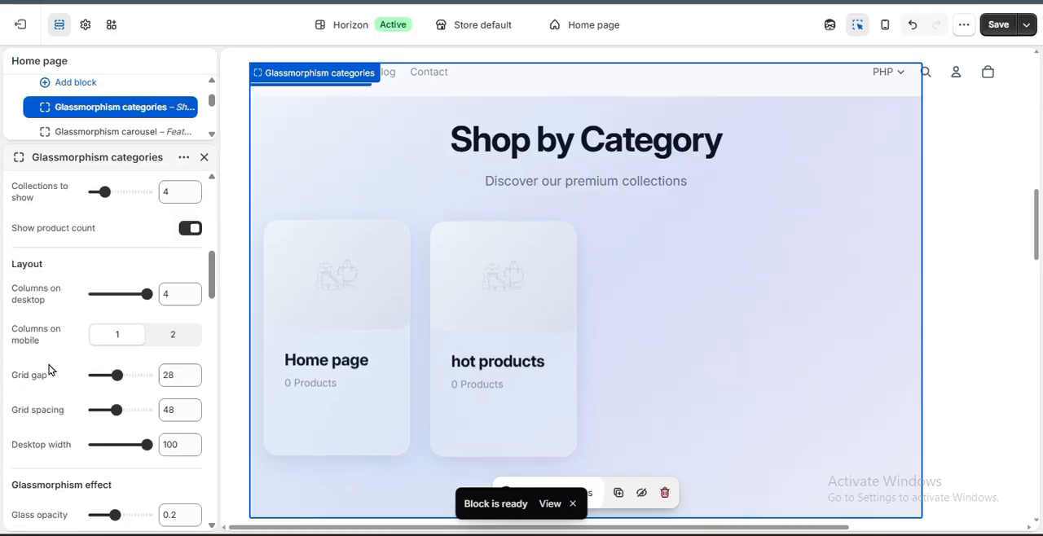
{"action": "scroll", "coordinate": [49, 370], "scroll_direction": "down", "scroll_amount": 12}
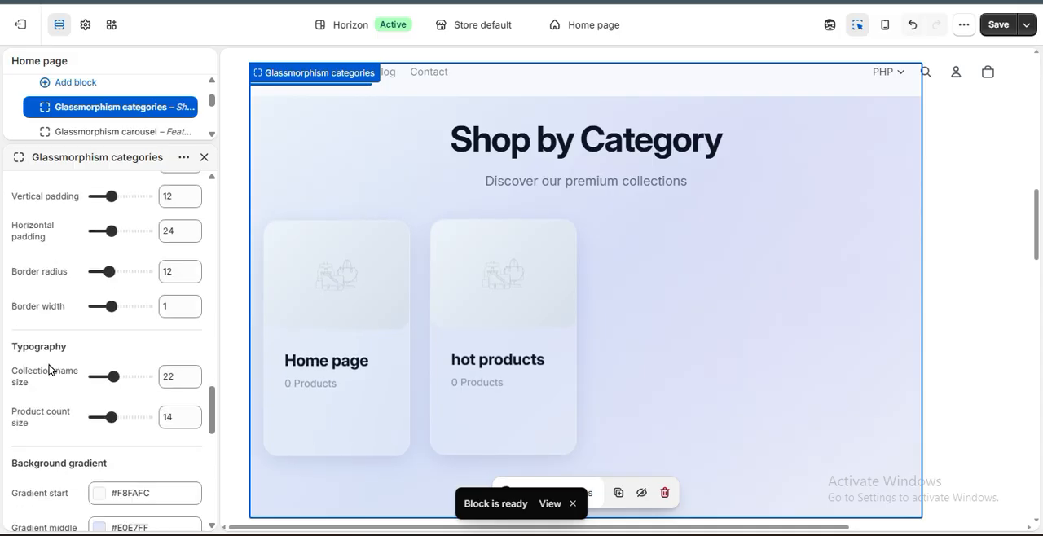
{"action": "scroll", "coordinate": [49, 369], "scroll_direction": "down", "scroll_amount": 4}
{"action": "scroll", "coordinate": [49, 369], "scroll_direction": "up", "scroll_amount": 2}
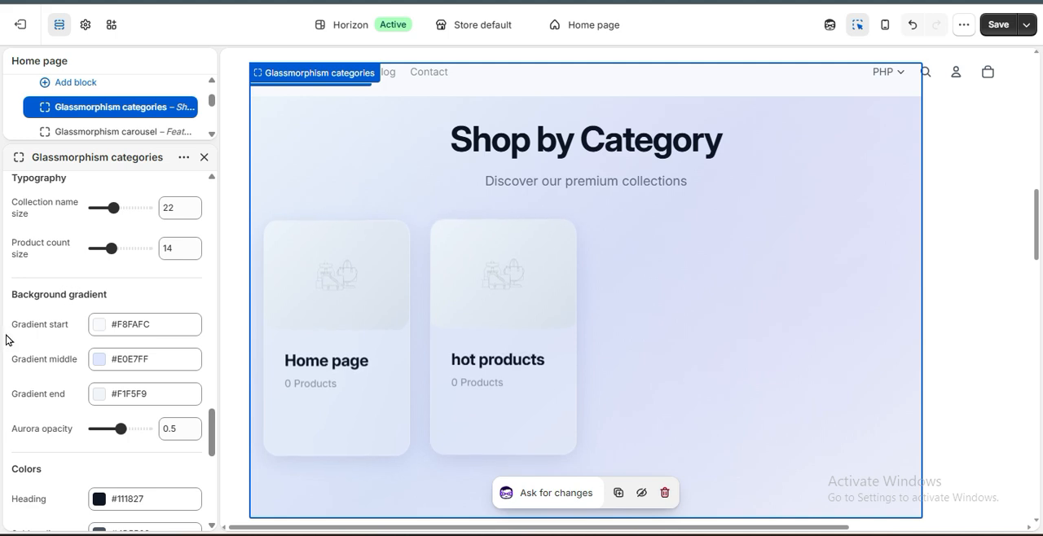
{"action": "left_click", "coordinate": [98, 363]}
{"action": "left_click_drag", "start_coordinate": [165, 193], "coordinate": [132, 171]}
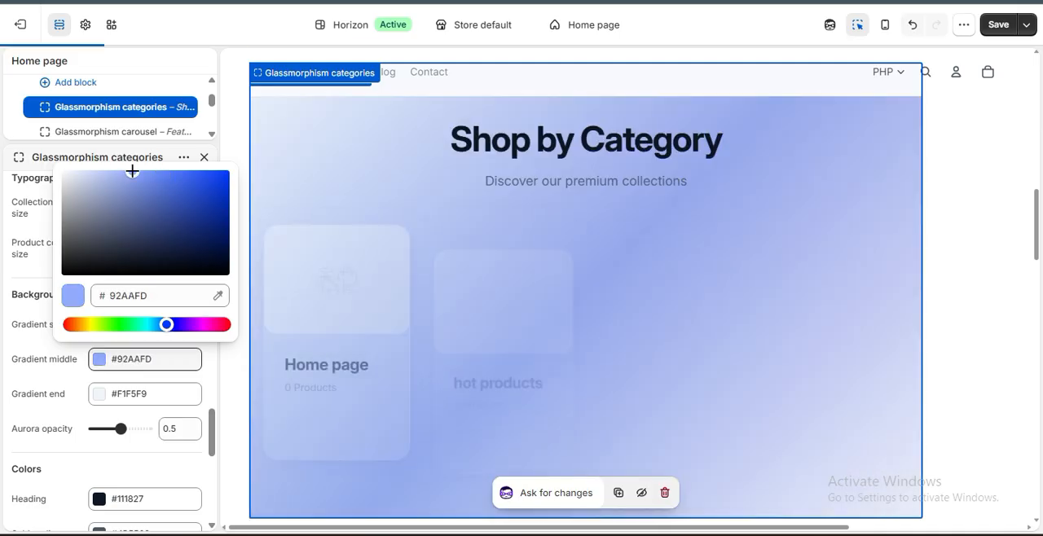
{"action": "left_click", "coordinate": [11, 336]}
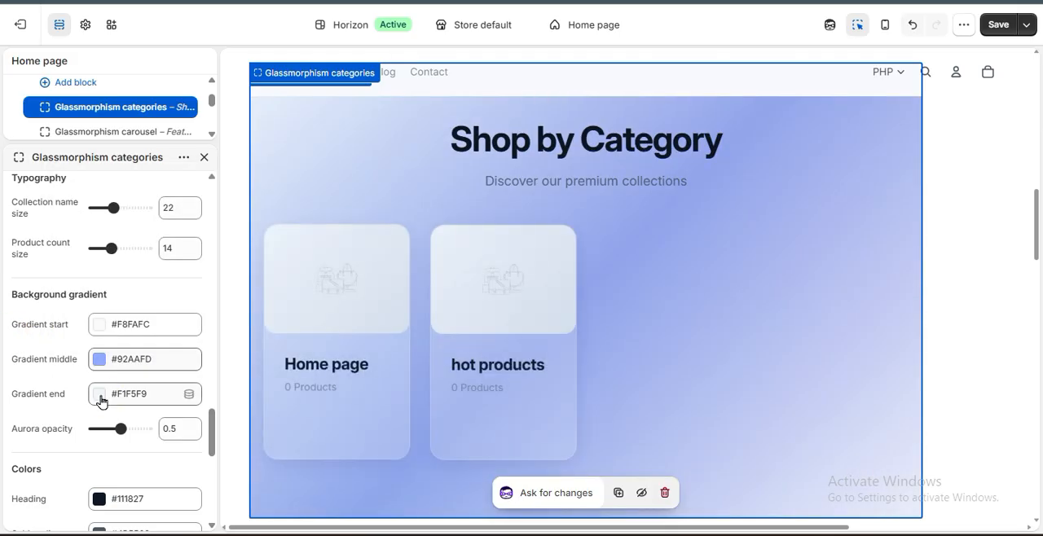
Set the Glassmorphism categories background's end gradient color to #000203 and its start gradient color to #000000.
{"action": "left_click", "coordinate": [101, 395]}
{"action": "left_click_drag", "start_coordinate": [132, 206], "coordinate": [211, 259]}
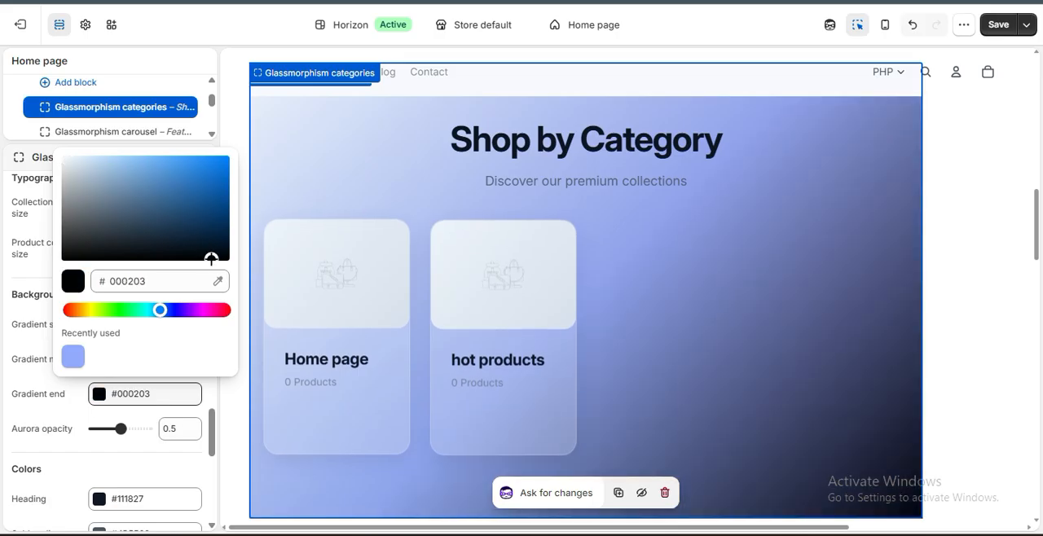
{"action": "left_click", "coordinate": [64, 425]}
{"action": "left_click", "coordinate": [95, 325]}
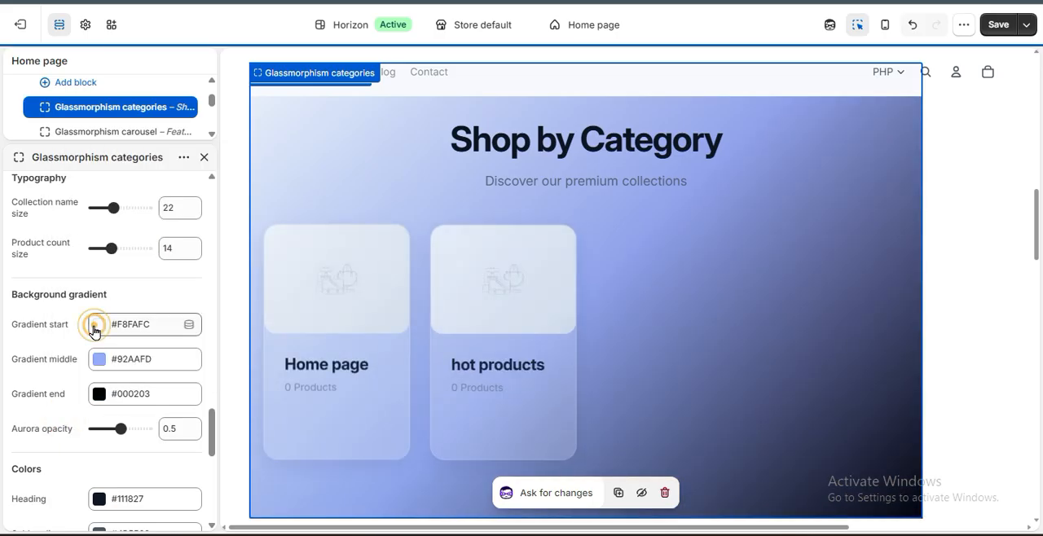
{"action": "left_click_drag", "start_coordinate": [113, 157], "coordinate": [70, 367]}
{"action": "left_click", "coordinate": [72, 368]}
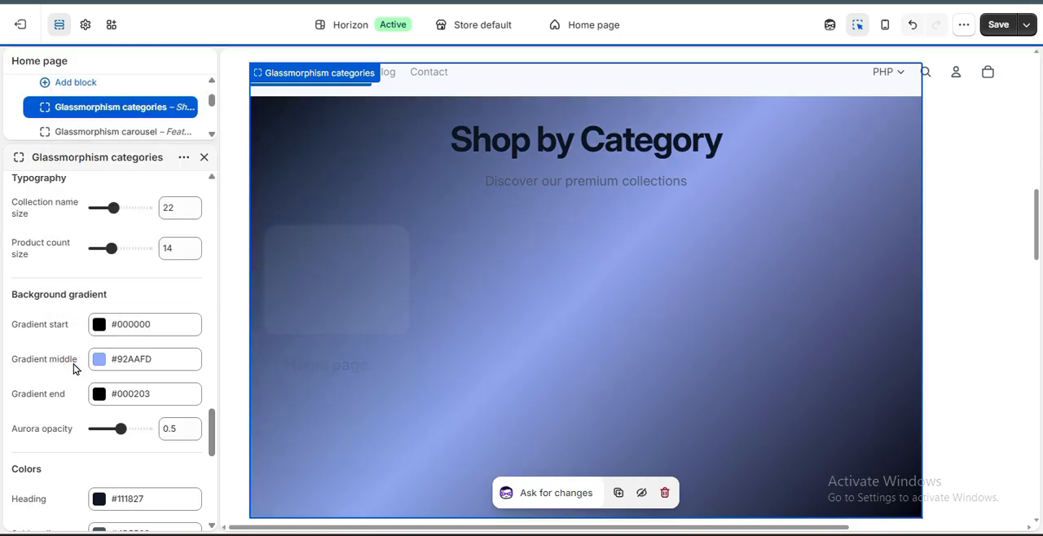
Set the button text color of the Glassmorphism categories cards to #FAFAFA.
{"action": "scroll", "coordinate": [74, 369], "scroll_direction": "down", "scroll_amount": 2}
{"action": "scroll", "coordinate": [73, 369], "scroll_direction": "down", "scroll_amount": 4}
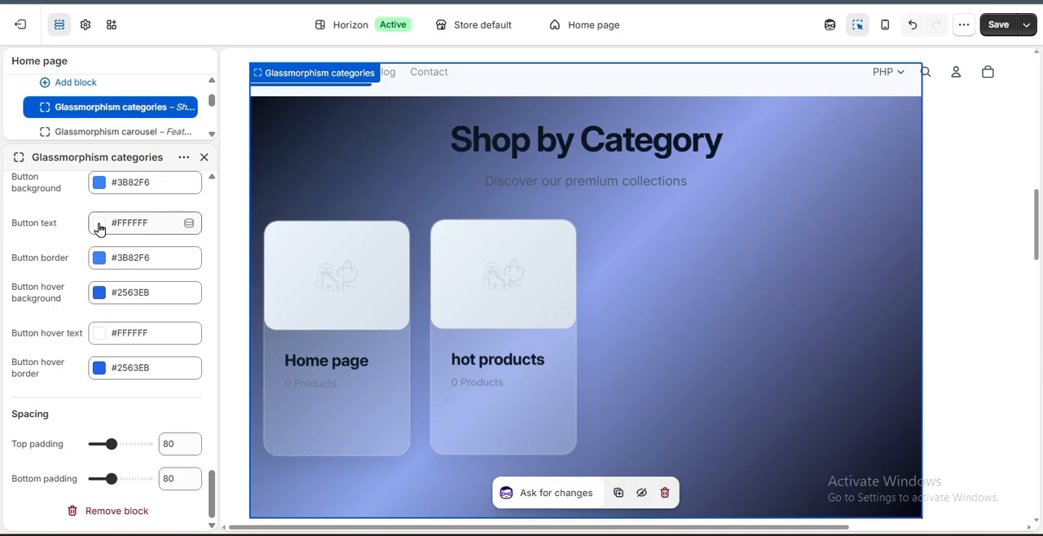
{"action": "left_click", "coordinate": [99, 226]}
{"action": "left_click", "coordinate": [68, 346]}
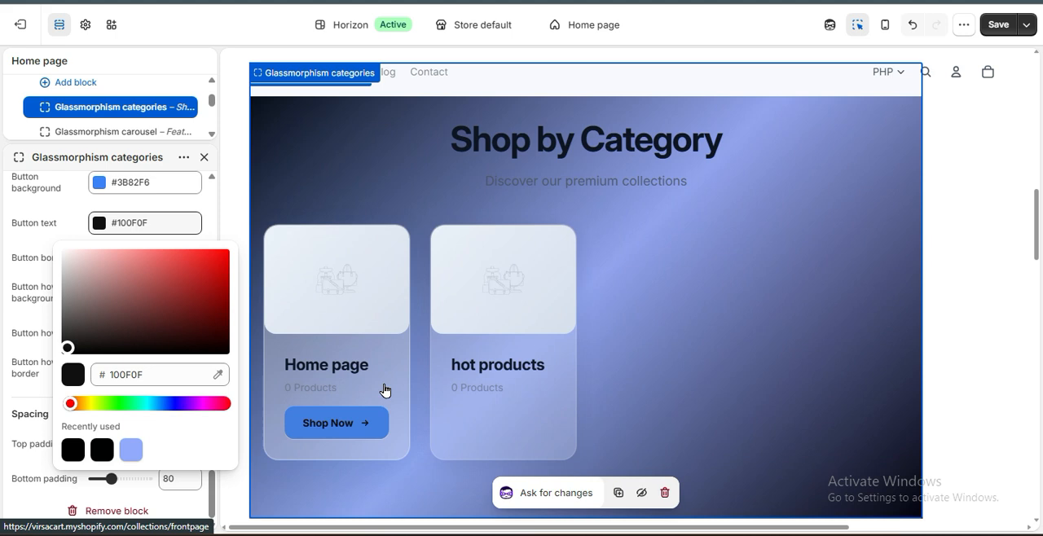
{"action": "left_click_drag", "start_coordinate": [74, 279], "coordinate": [54, 251]}
{"action": "left_click", "coordinate": [33, 275]}
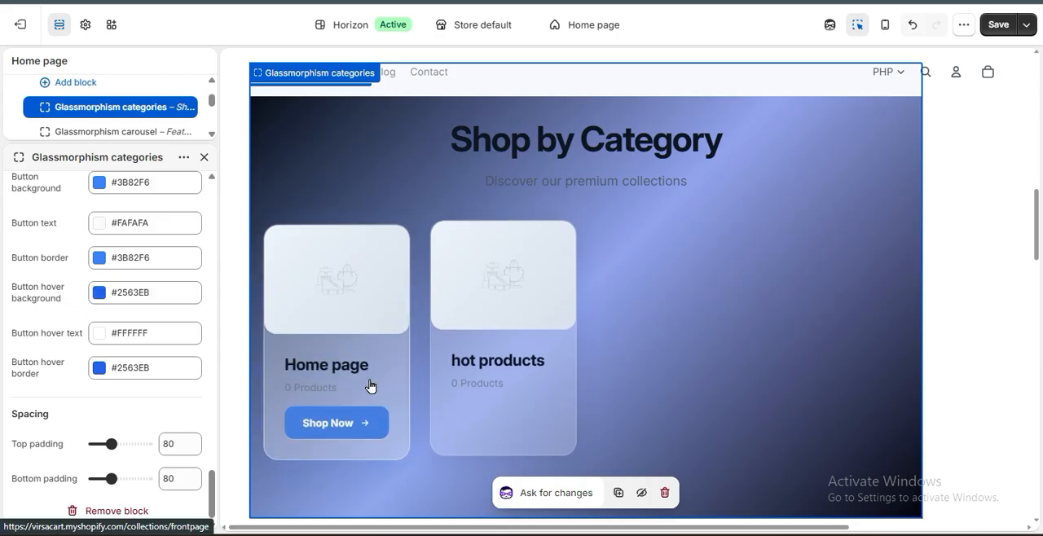
Set the button hover background color of the Glassmorphism categories cards to #000203 and preview it on a card.
{"action": "left_click", "coordinate": [99, 291]}
{"action": "left_click", "coordinate": [128, 261]}
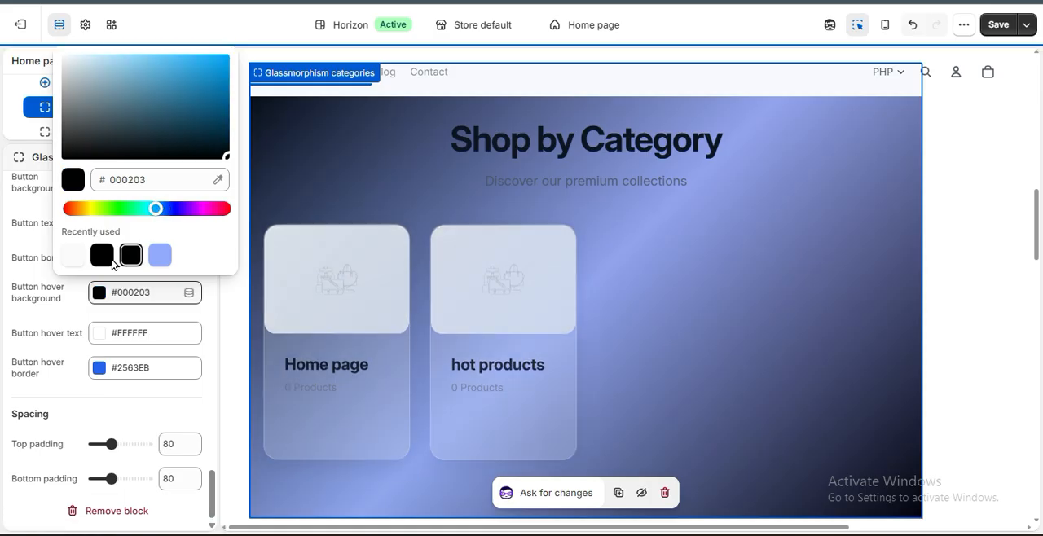
{"action": "mouse_move", "coordinate": [292, 424]}
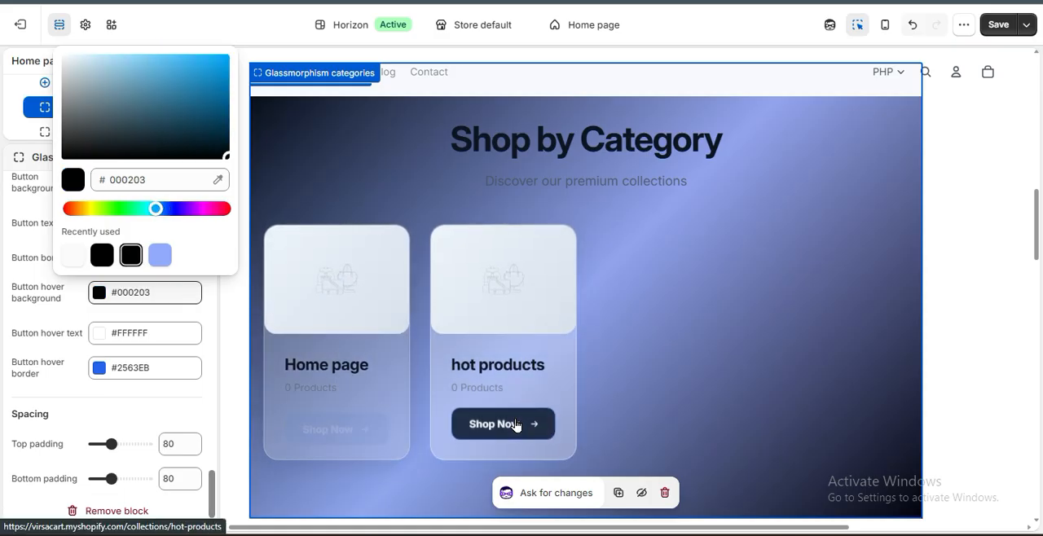
{"action": "left_click", "coordinate": [47, 333]}
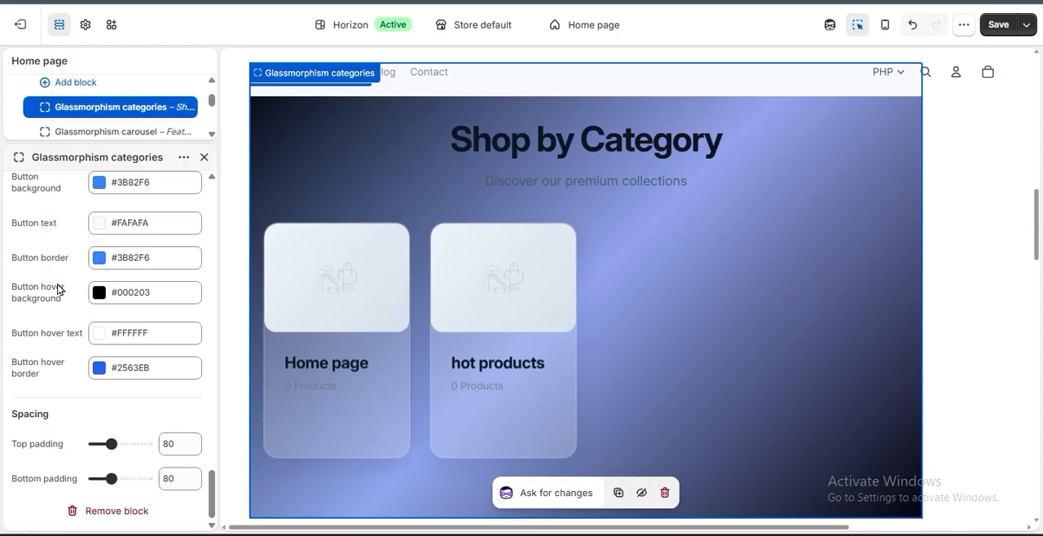
Change the button text color of the Glassmorphism categories cards to #0B0A0A.
{"action": "scroll", "coordinate": [28, 244], "scroll_direction": "up", "scroll_amount": 2}
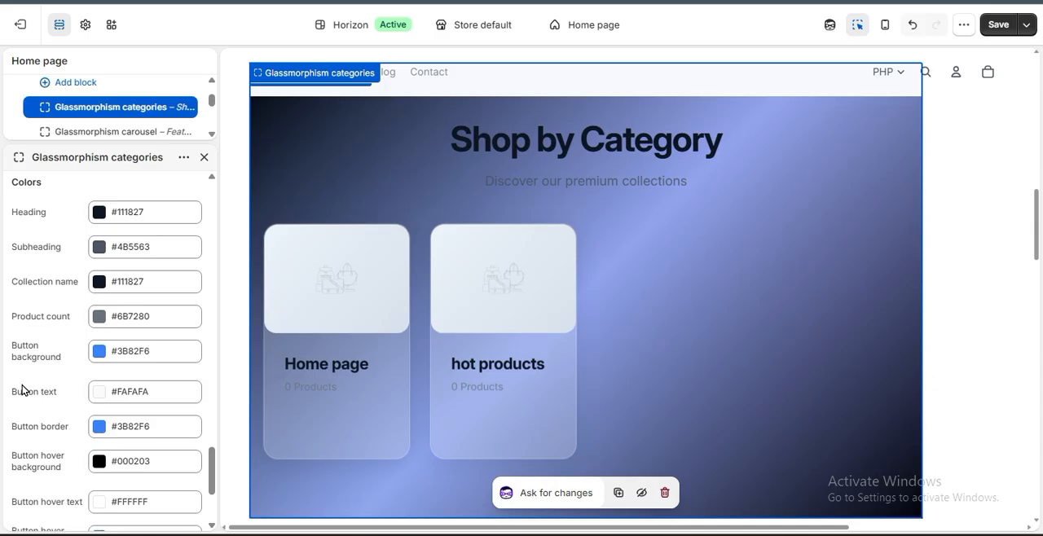
{"action": "left_click", "coordinate": [100, 392]}
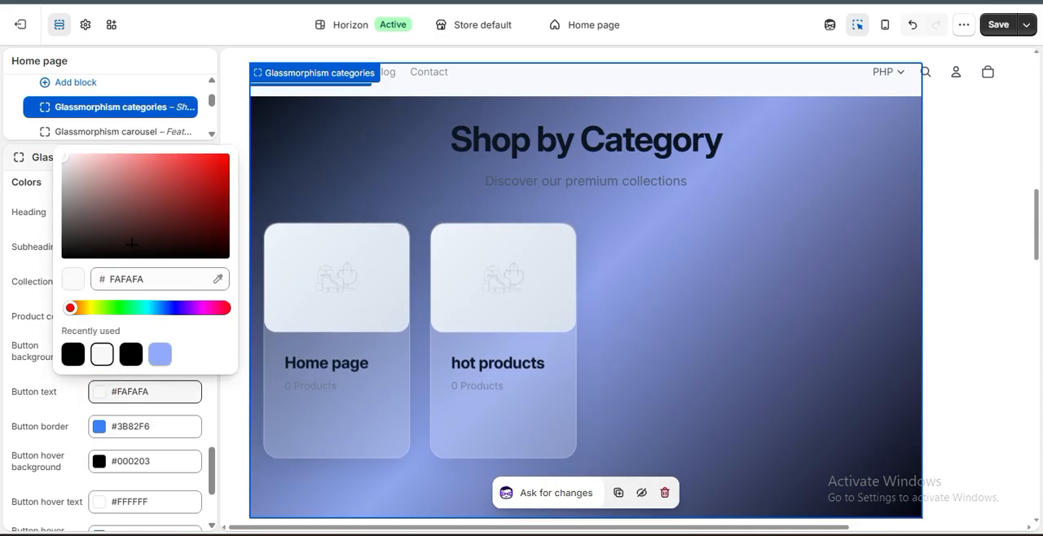
{"action": "left_click", "coordinate": [73, 254]}
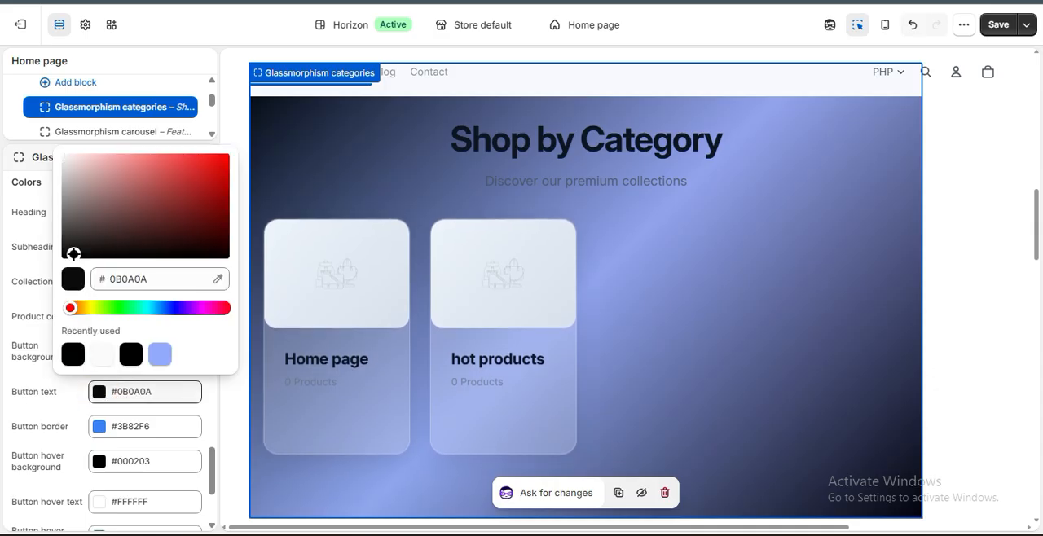
{"action": "left_click", "coordinate": [73, 396]}
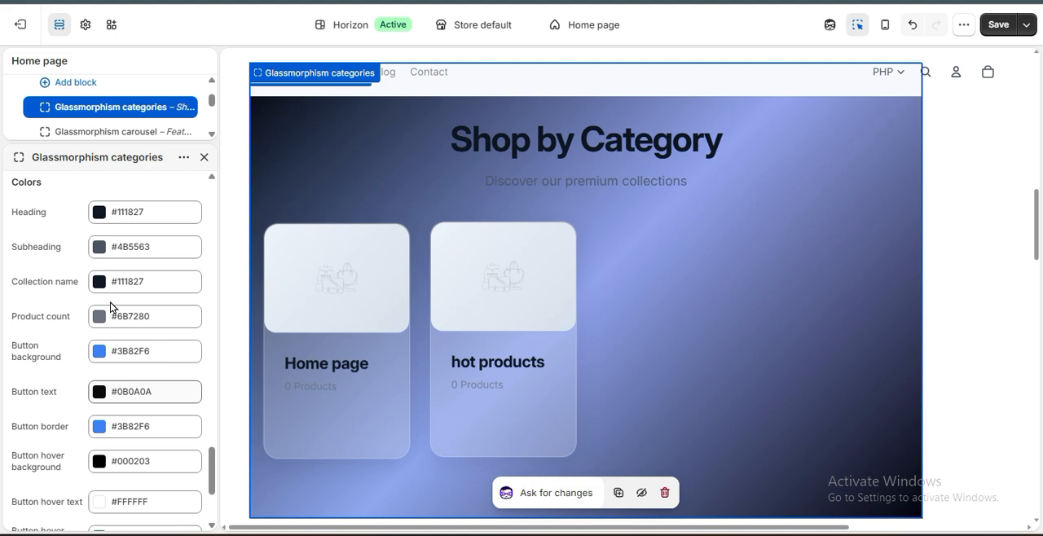
Disable the glow effect on the Glassmorphism categories cards, and switch their floating animation off and on again to compare.
{"action": "scroll", "coordinate": [52, 362], "scroll_direction": "down", "scroll_amount": 2}
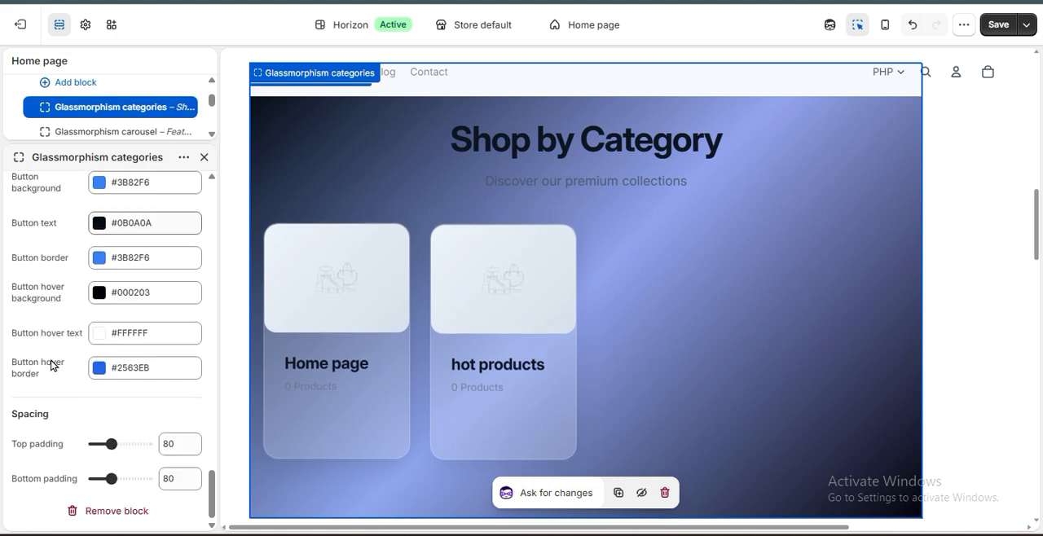
{"action": "scroll", "coordinate": [51, 364], "scroll_direction": "up", "scroll_amount": 4}
{"action": "scroll", "coordinate": [50, 365], "scroll_direction": "up", "scroll_amount": 2}
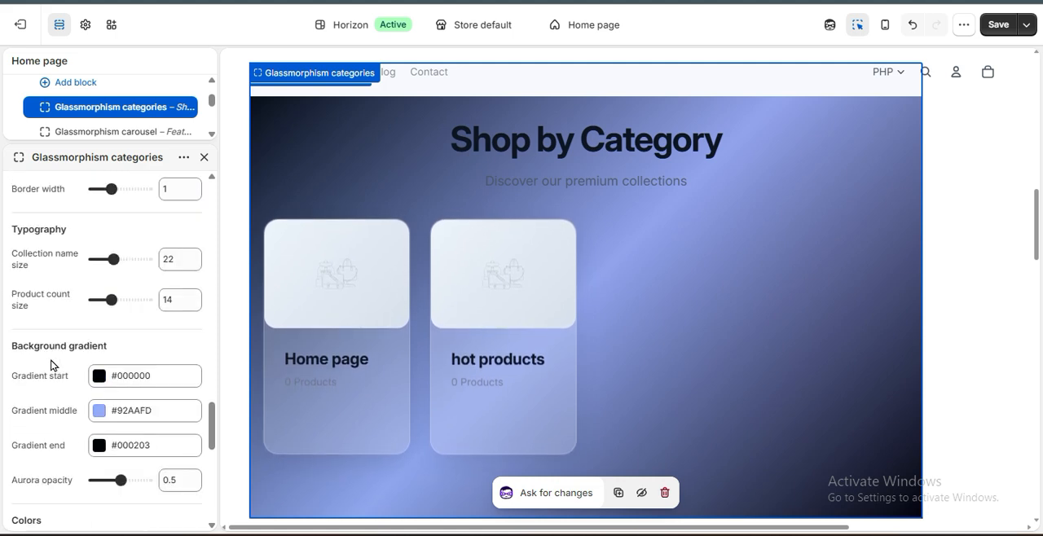
{"action": "scroll", "coordinate": [51, 365], "scroll_direction": "up", "scroll_amount": 4}
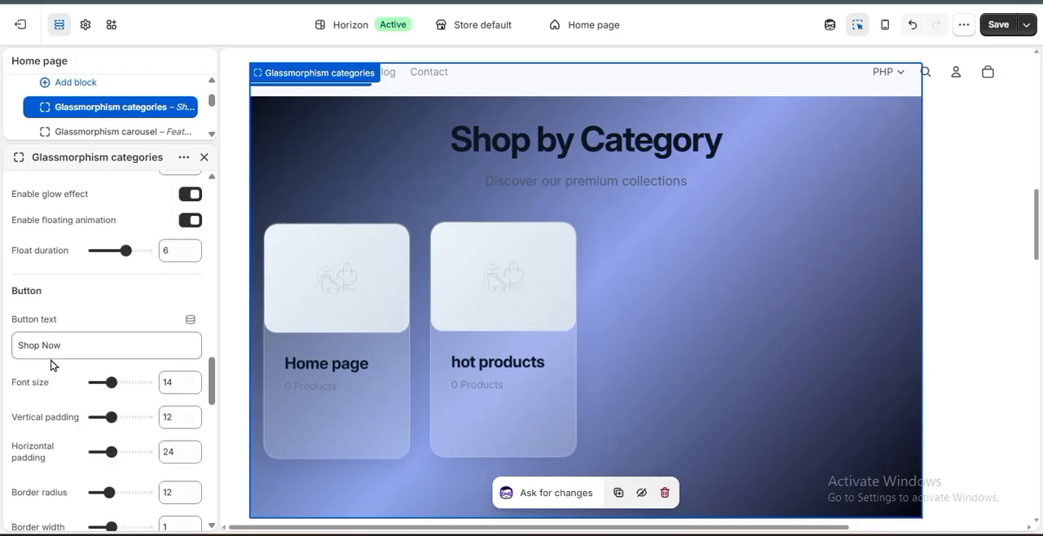
{"action": "scroll", "coordinate": [50, 366], "scroll_direction": "up", "scroll_amount": 4}
{"action": "scroll", "coordinate": [50, 365], "scroll_direction": "down", "scroll_amount": 2}
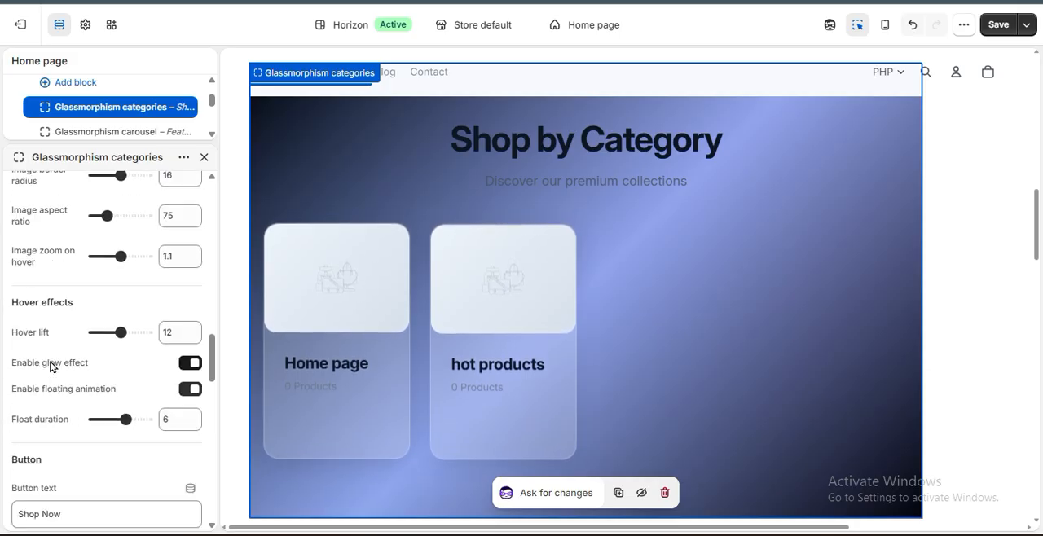
{"action": "left_click", "coordinate": [189, 368]}
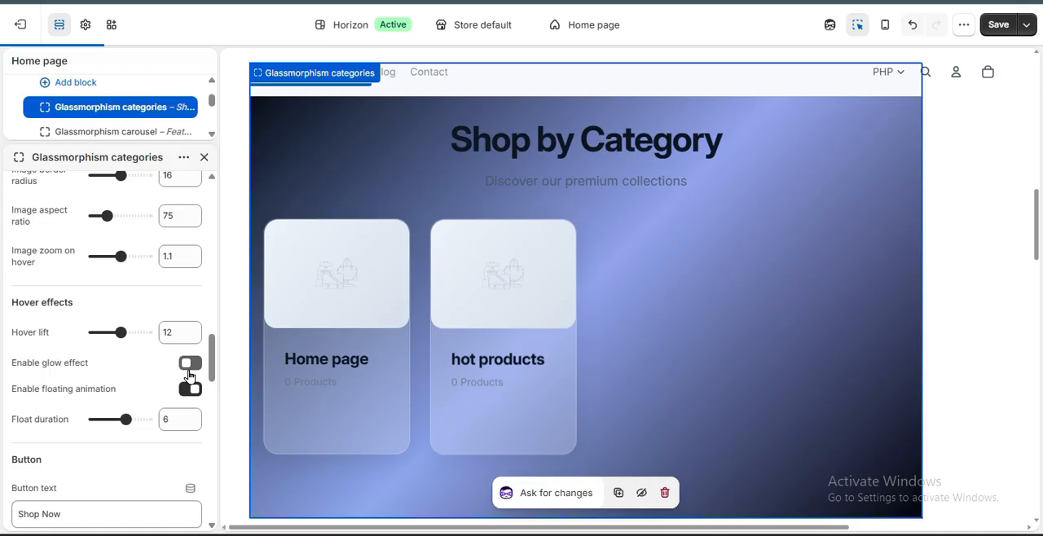
{"action": "left_click", "coordinate": [190, 388]}
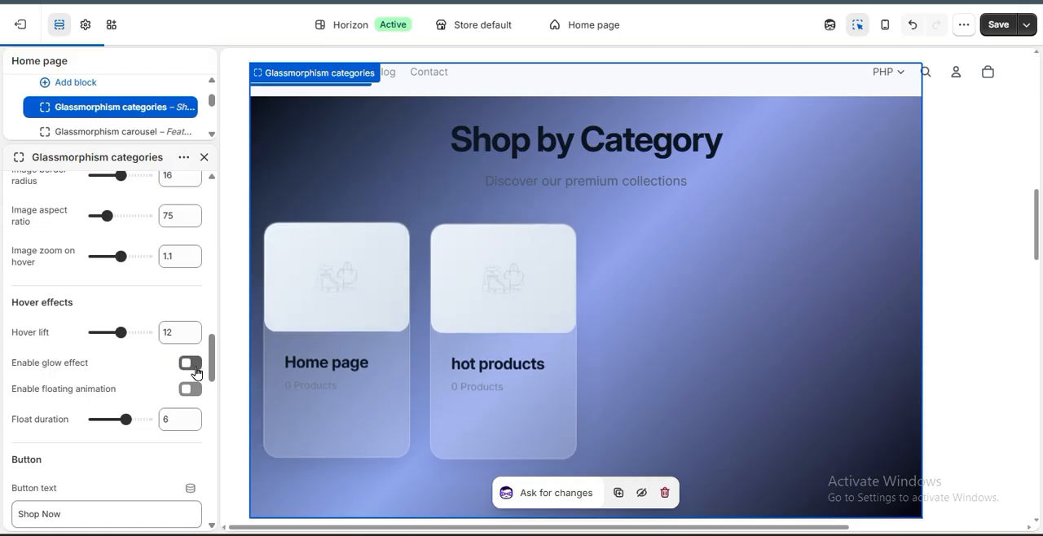
{"action": "mouse_move", "coordinate": [511, 350]}
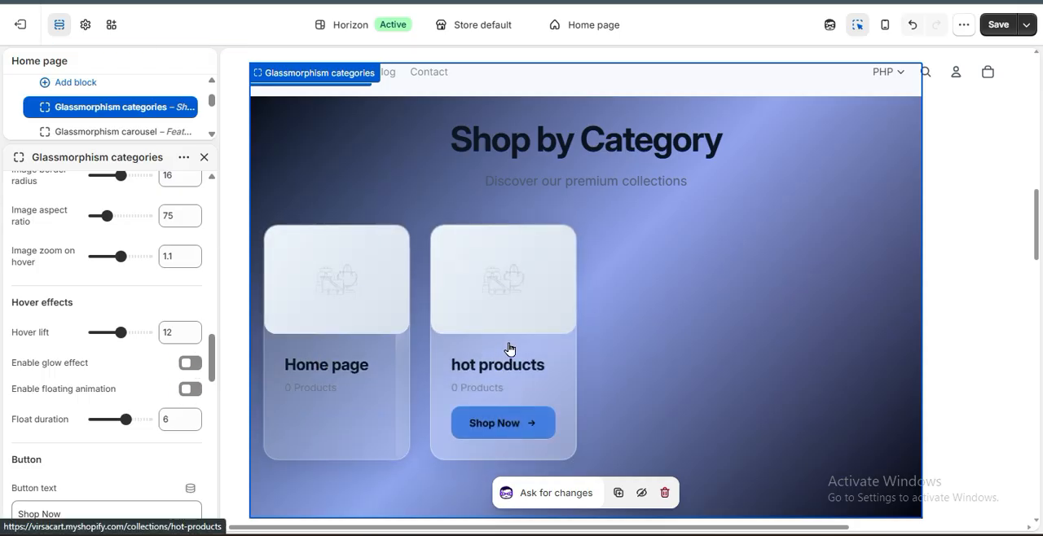
{"action": "left_click", "coordinate": [190, 389]}
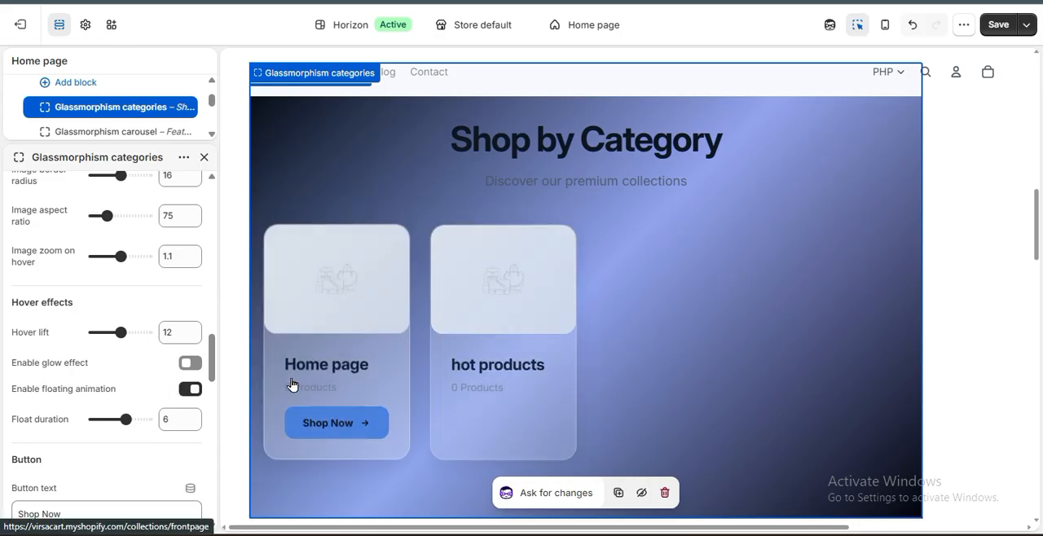
Try a grid gap of 48 for the Glassmorphism categories, restore it to 28, and set the columns on desktop to 3.
{"action": "scroll", "coordinate": [110, 406], "scroll_direction": "up", "scroll_amount": 4}
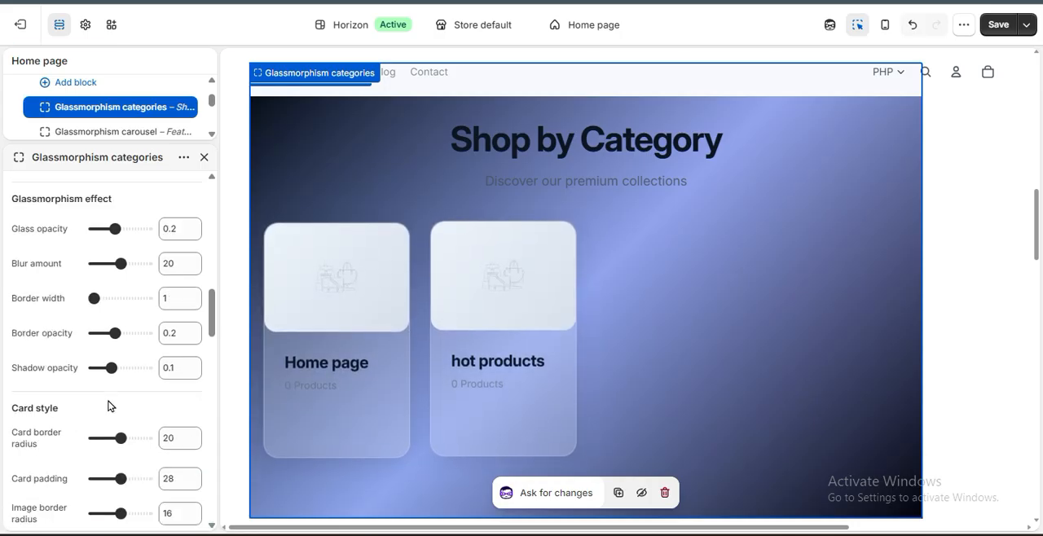
{"action": "scroll", "coordinate": [110, 406], "scroll_direction": "up", "scroll_amount": 5}
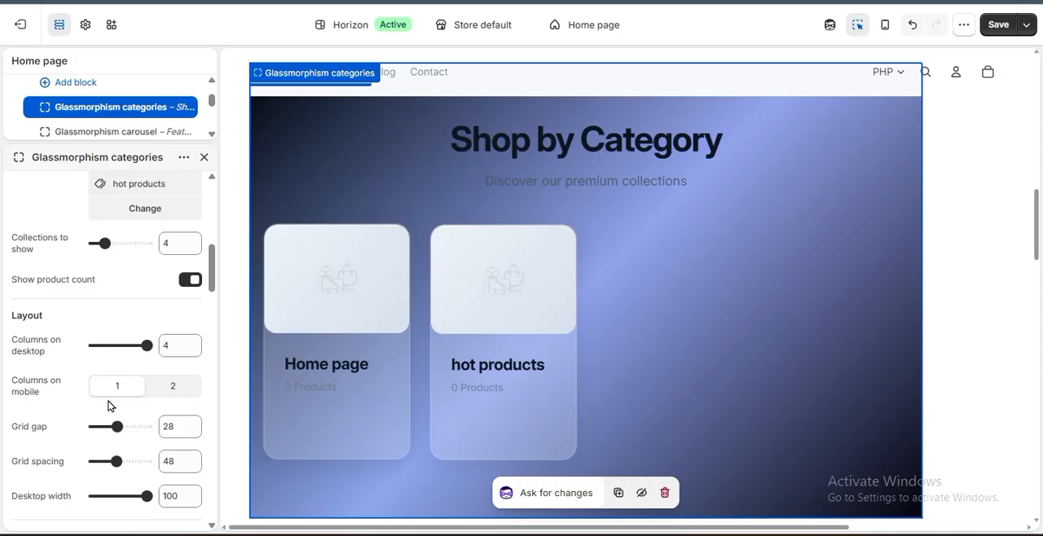
{"action": "left_click", "coordinate": [145, 424]}
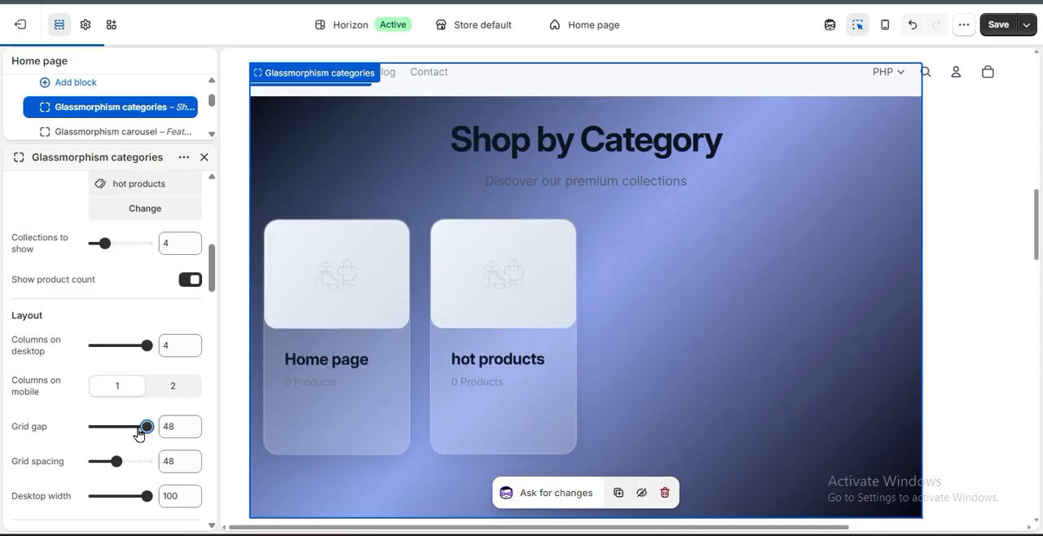
{"action": "left_click", "coordinate": [117, 428]}
{"action": "left_click", "coordinate": [120, 345]}
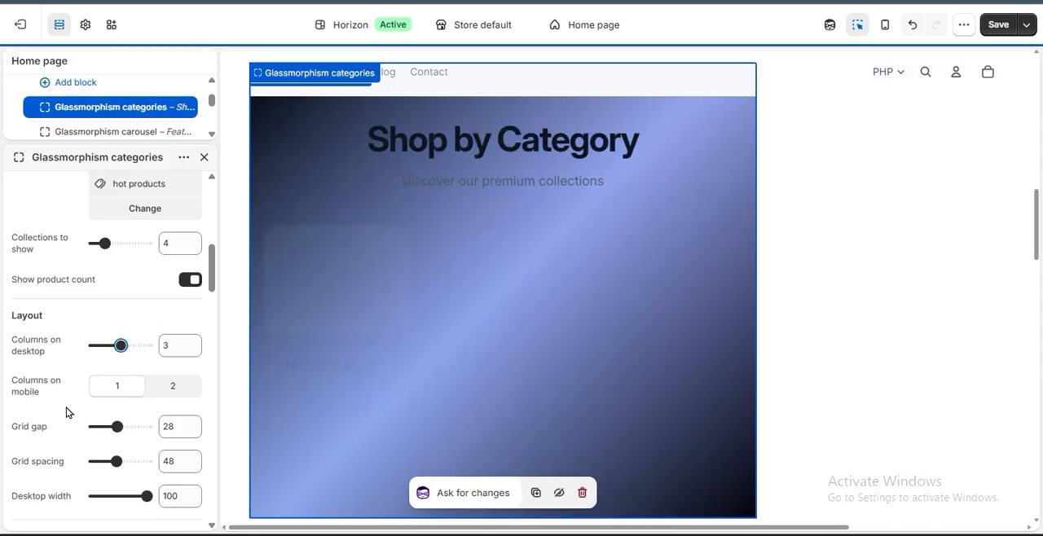